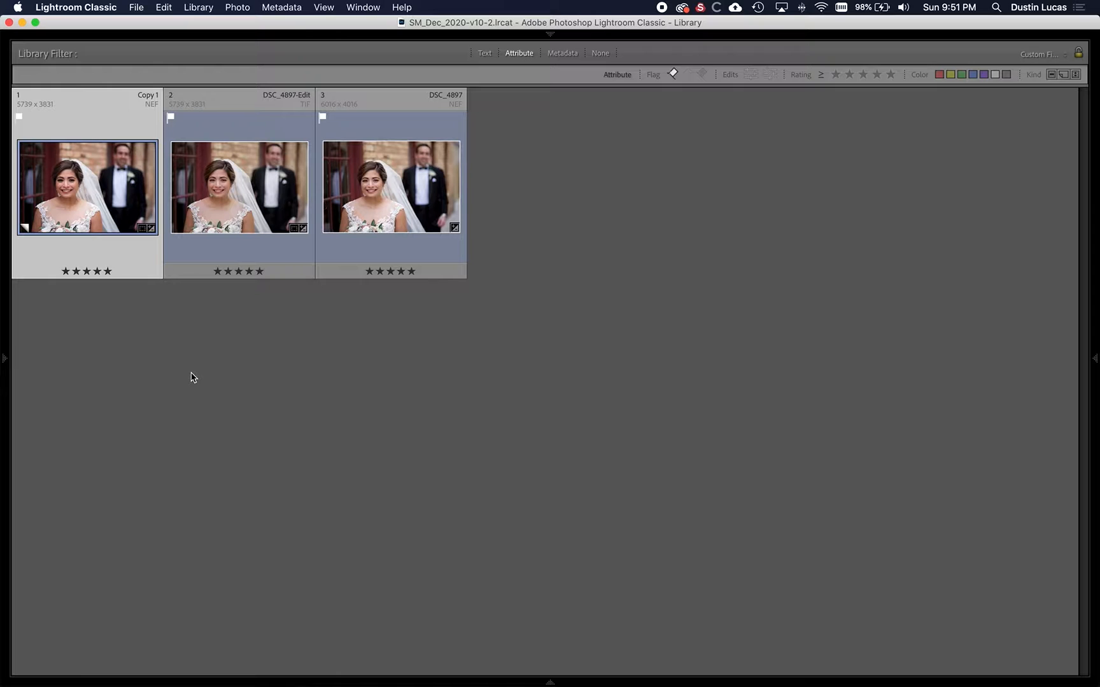
- Open DSC_4897.NEF Copy 1 in the single-photo view and inspect the bride's face up close
{"action": "double_click", "coordinate": [79, 208]}
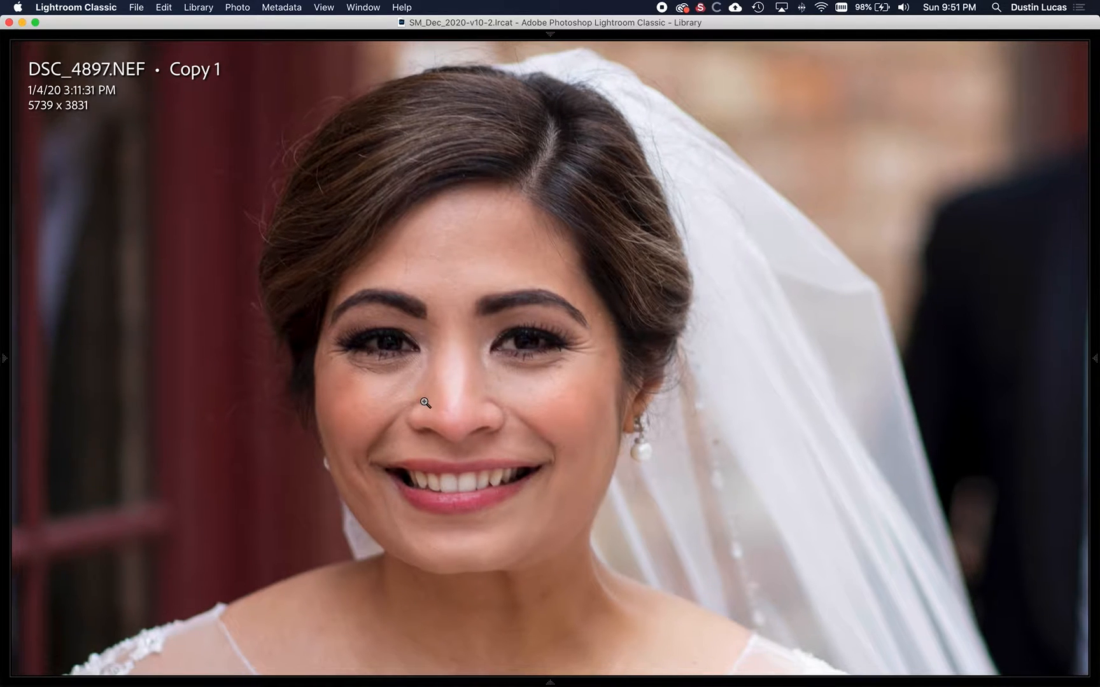
{"action": "left_click", "coordinate": [417, 408]}
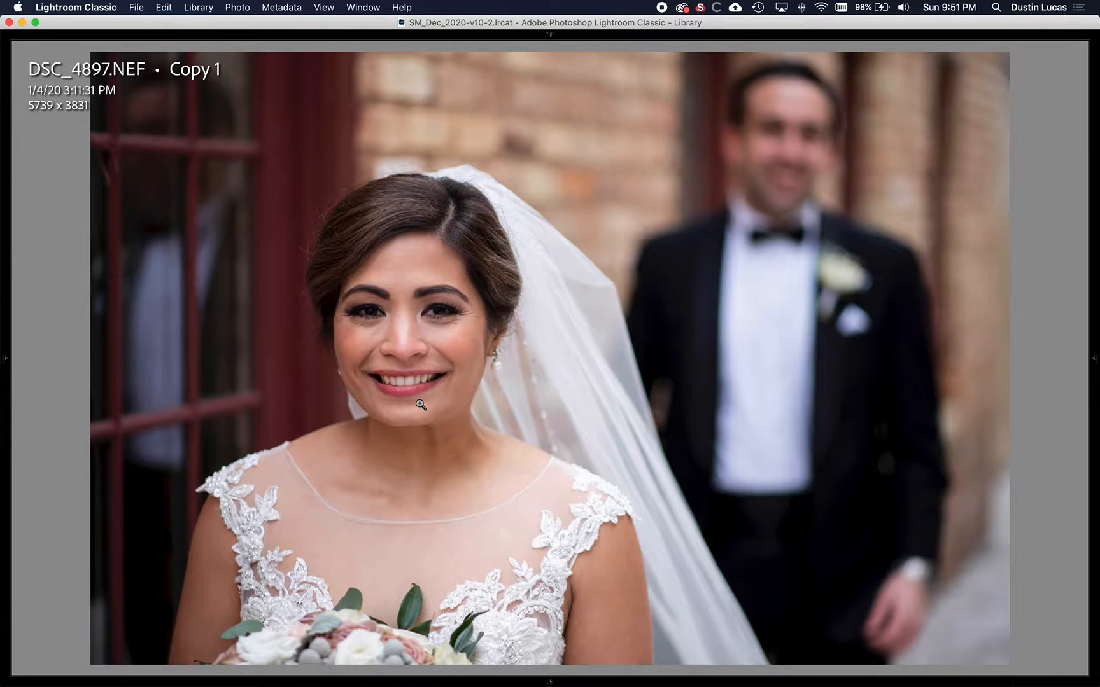
{"action": "left_click", "coordinate": [425, 360]}
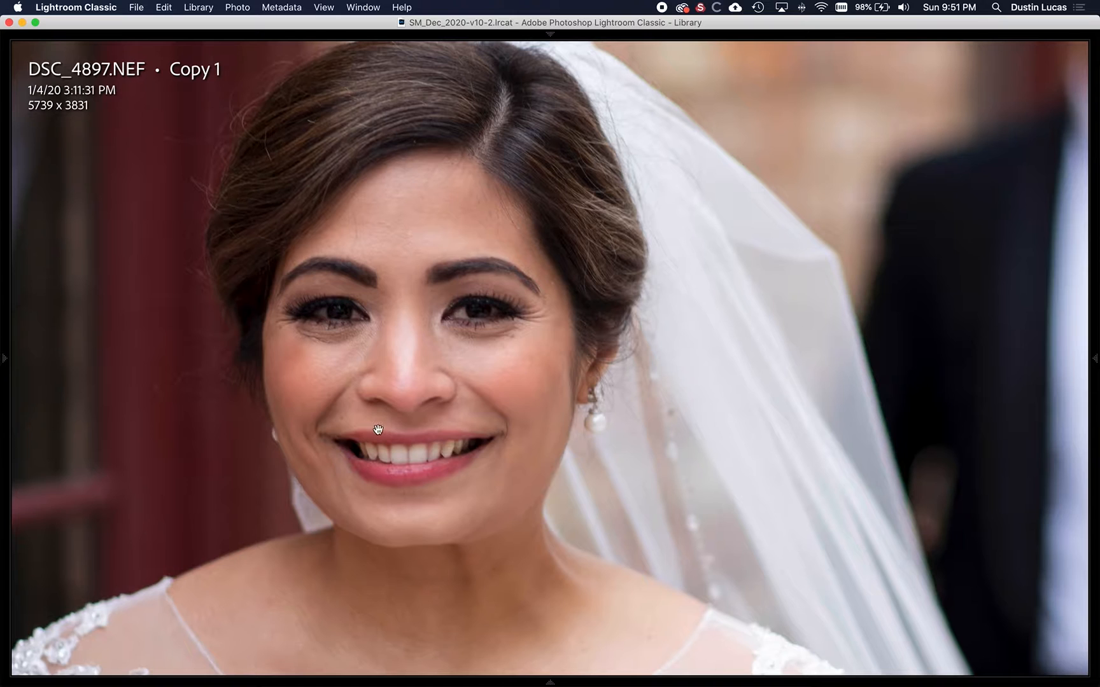
{"action": "left_click", "coordinate": [487, 419]}
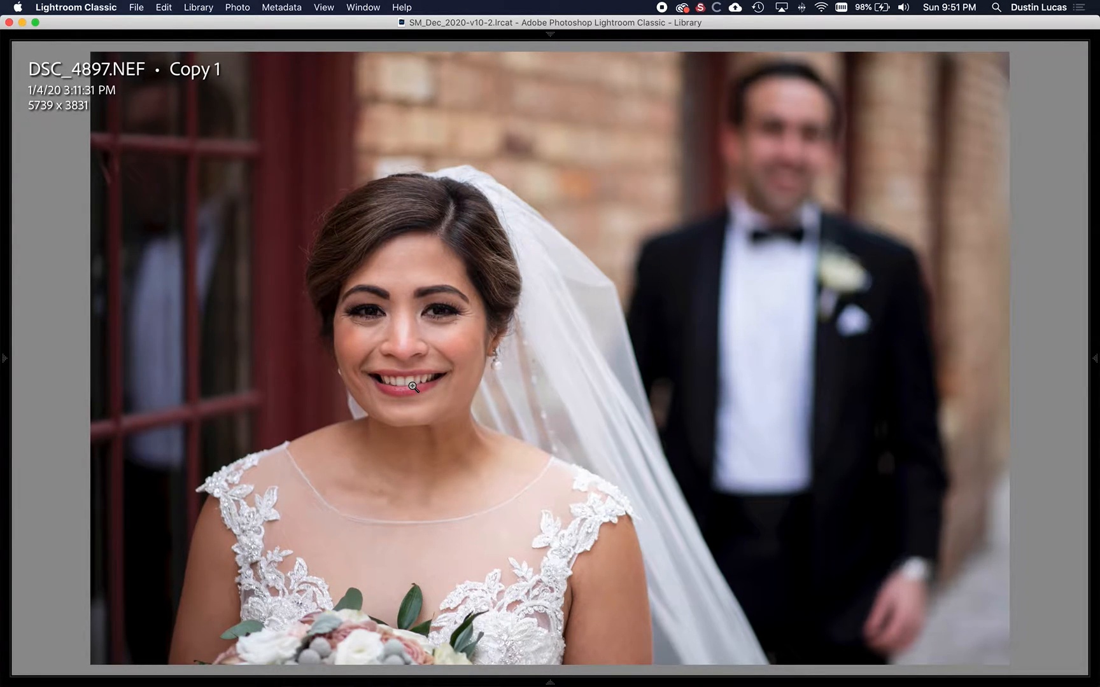
{"action": "left_click", "coordinate": [402, 310]}
{"action": "left_click_drag", "start_coordinate": [403, 272], "coordinate": [433, 327]}
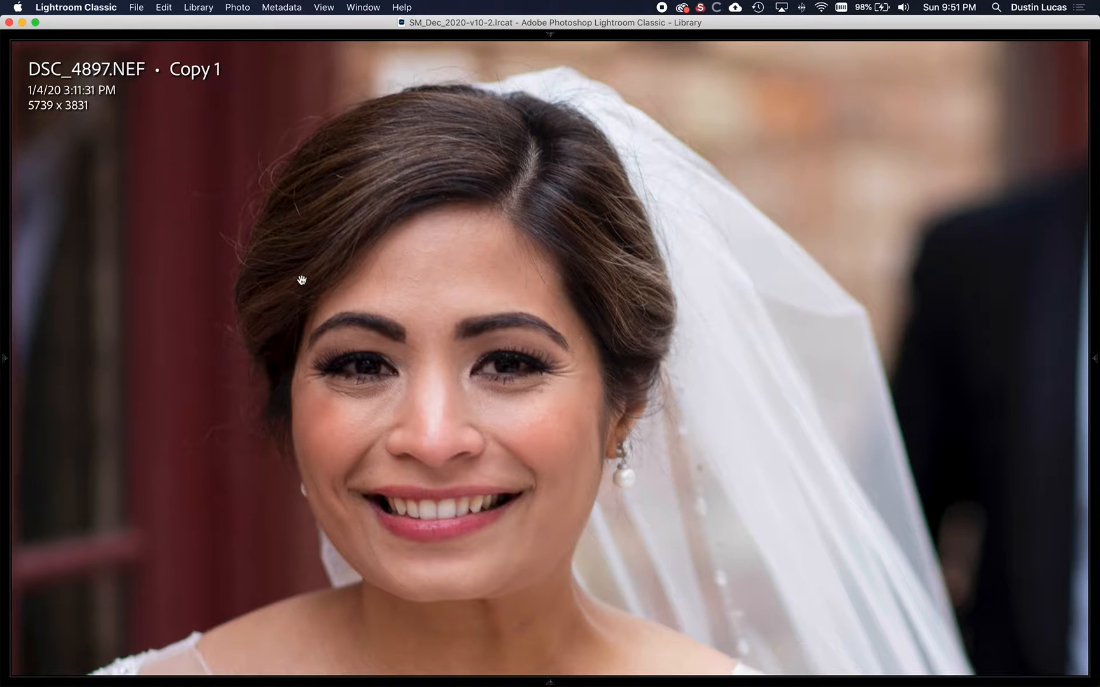
- Compare the sharpness of the bride's face and hair between DSC_4897-Edit.tif and DSC_4897.NEF Copy 1
{"action": "key", "text": "Right"}
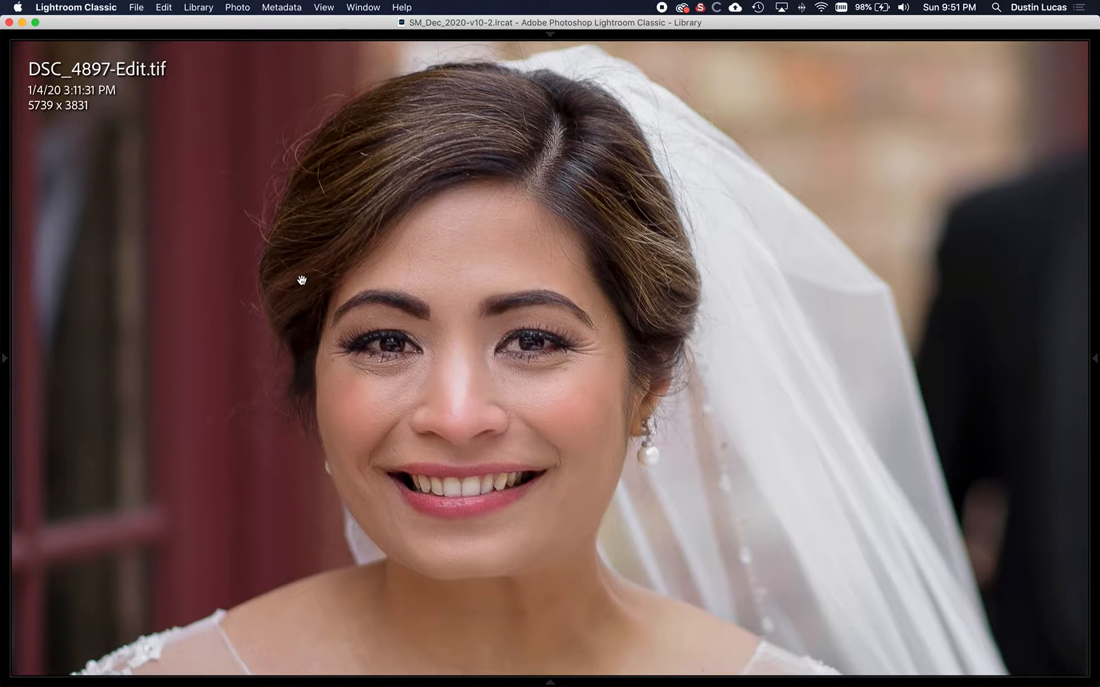
{"action": "left_click_drag", "start_coordinate": [439, 282], "coordinate": [392, 288]}
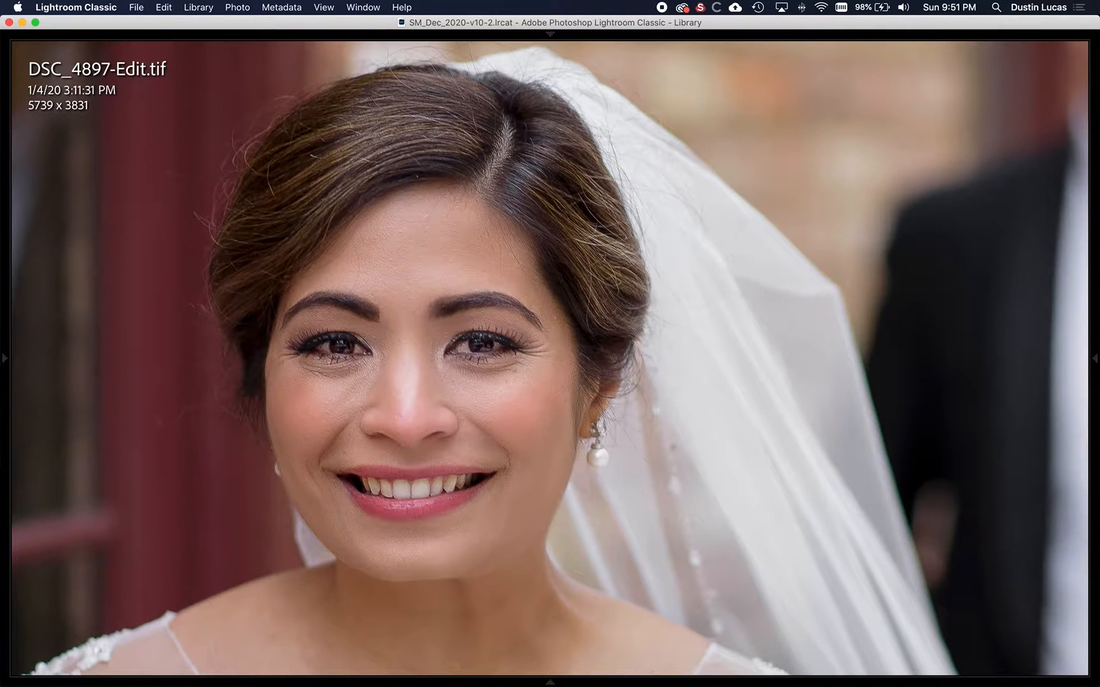
{"action": "key", "text": "Left"}
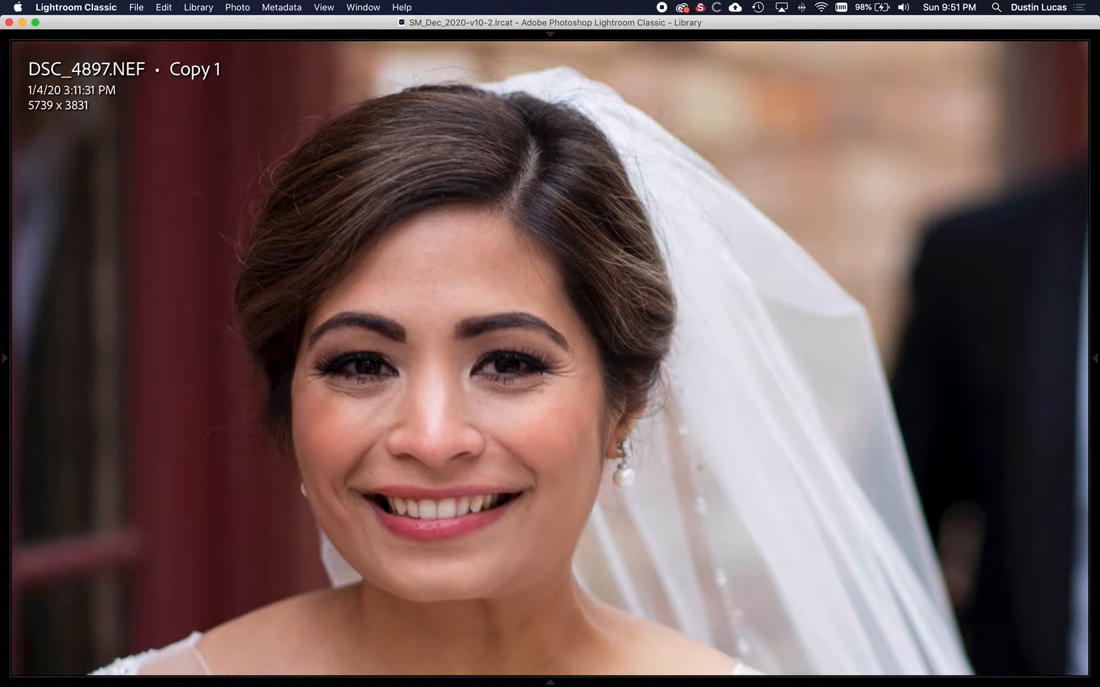
{"action": "key", "text": "Right"}
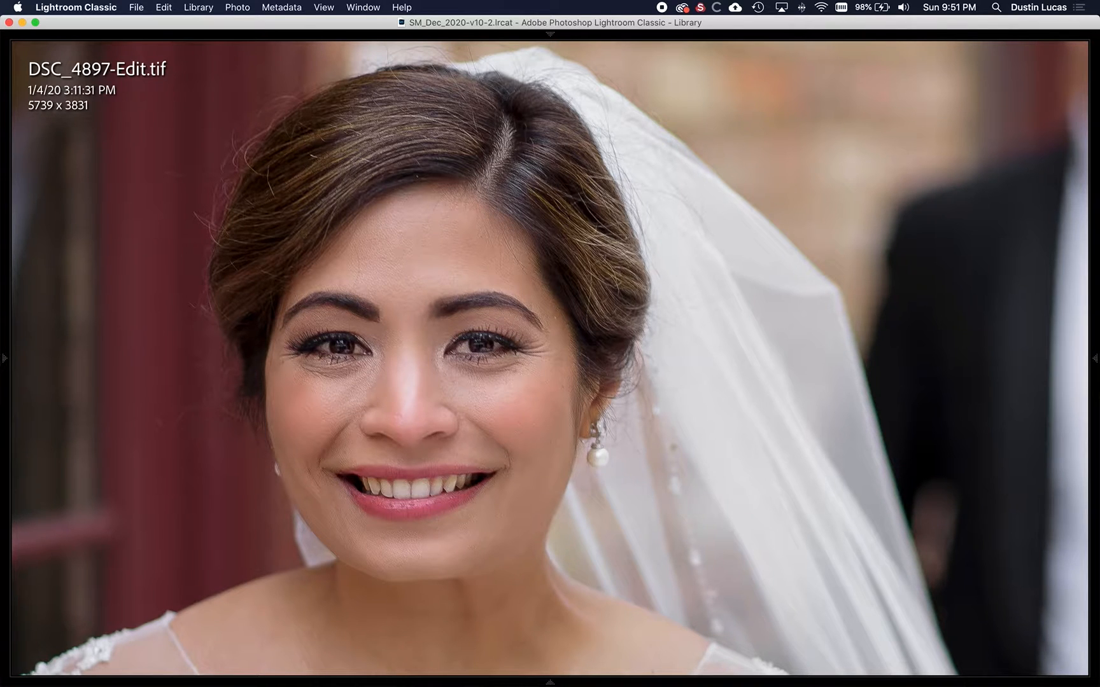
{"action": "key", "text": "Left"}
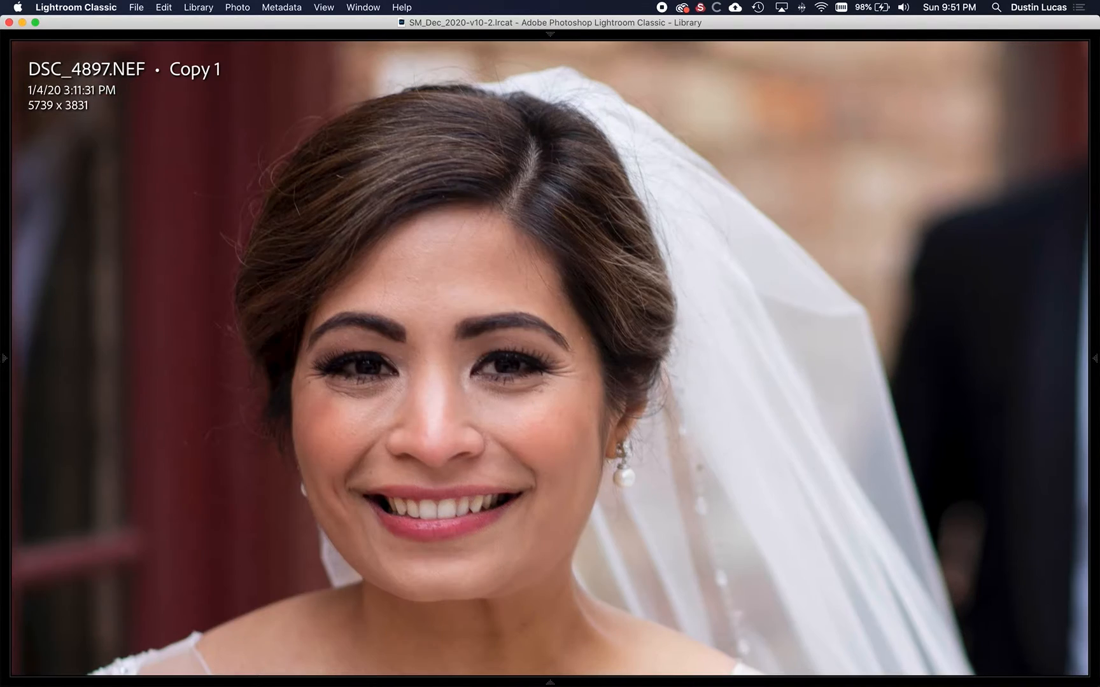
{"action": "key", "text": "Right"}
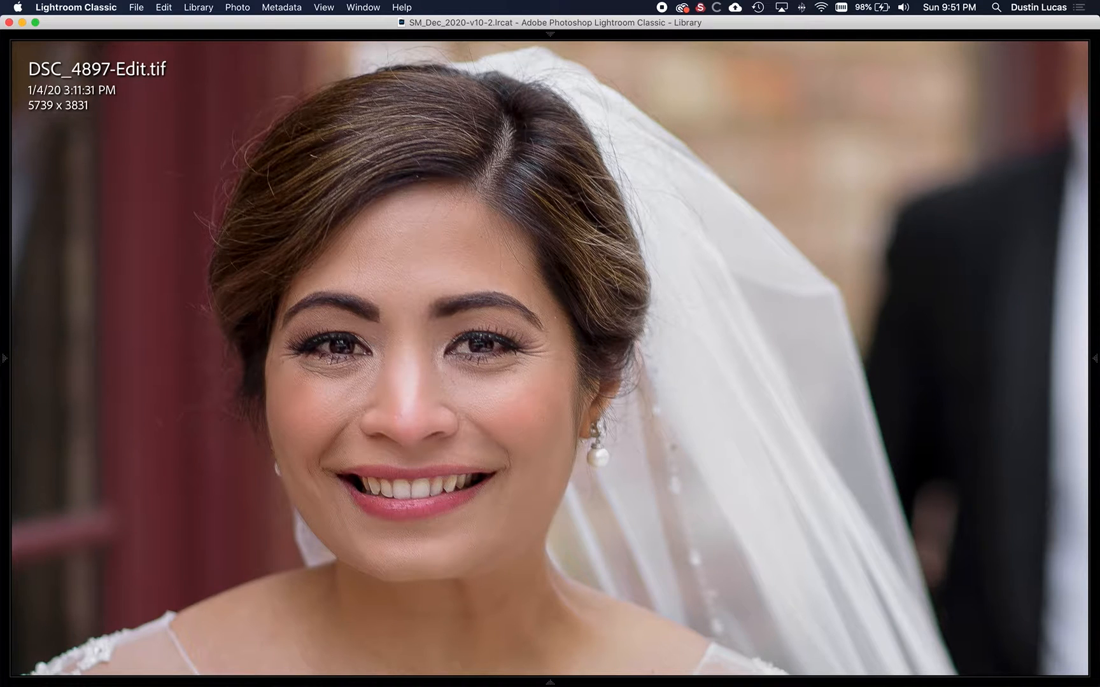
{"action": "key", "text": "Left"}
{"action": "key", "text": "Right"}
{"action": "left_click_drag", "start_coordinate": [733, 258], "coordinate": [348, 284]}
{"action": "left_click_drag", "start_coordinate": [487, 382], "coordinate": [488, 298]}
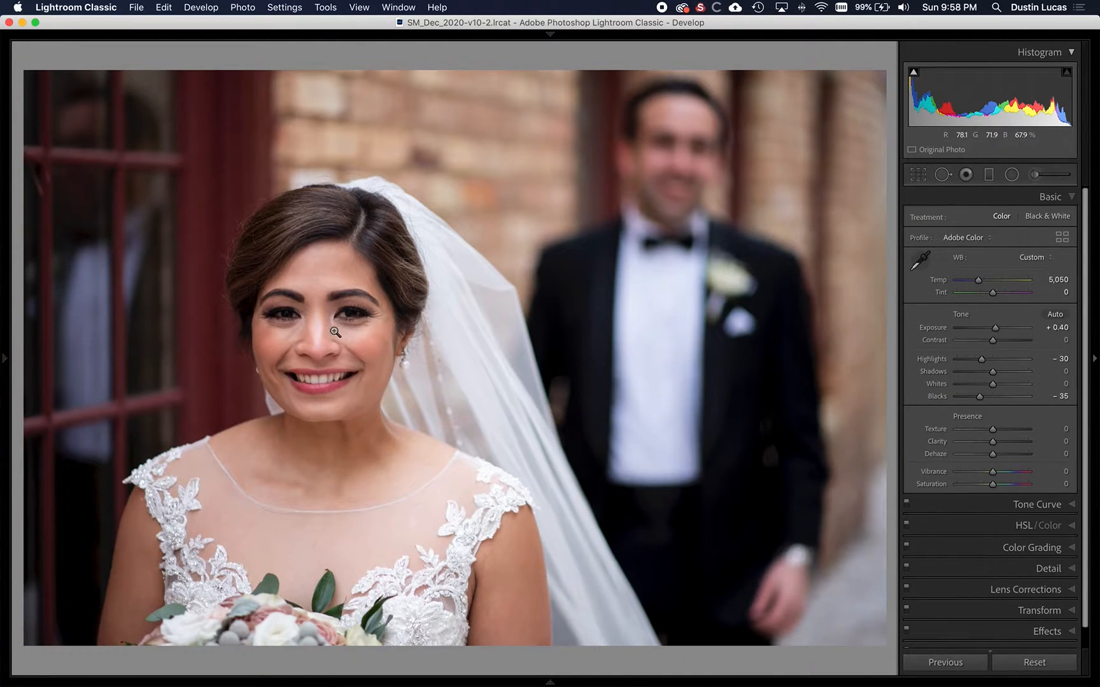
- Try Texture at +100 on the bride's close-up, compare it with the edited TIF version, and reset Texture to 0
{"action": "left_click", "coordinate": [302, 319]}
{"action": "left_click_drag", "start_coordinate": [331, 324], "coordinate": [414, 361]}
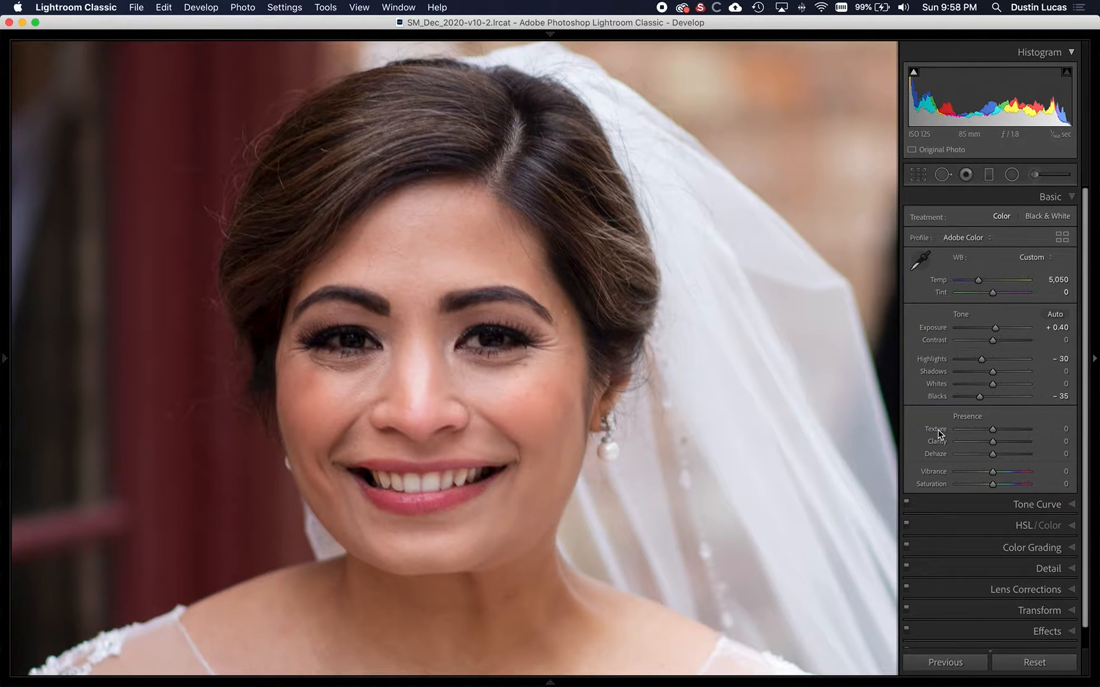
{"action": "left_click_drag", "start_coordinate": [999, 432], "coordinate": [1043, 429]}
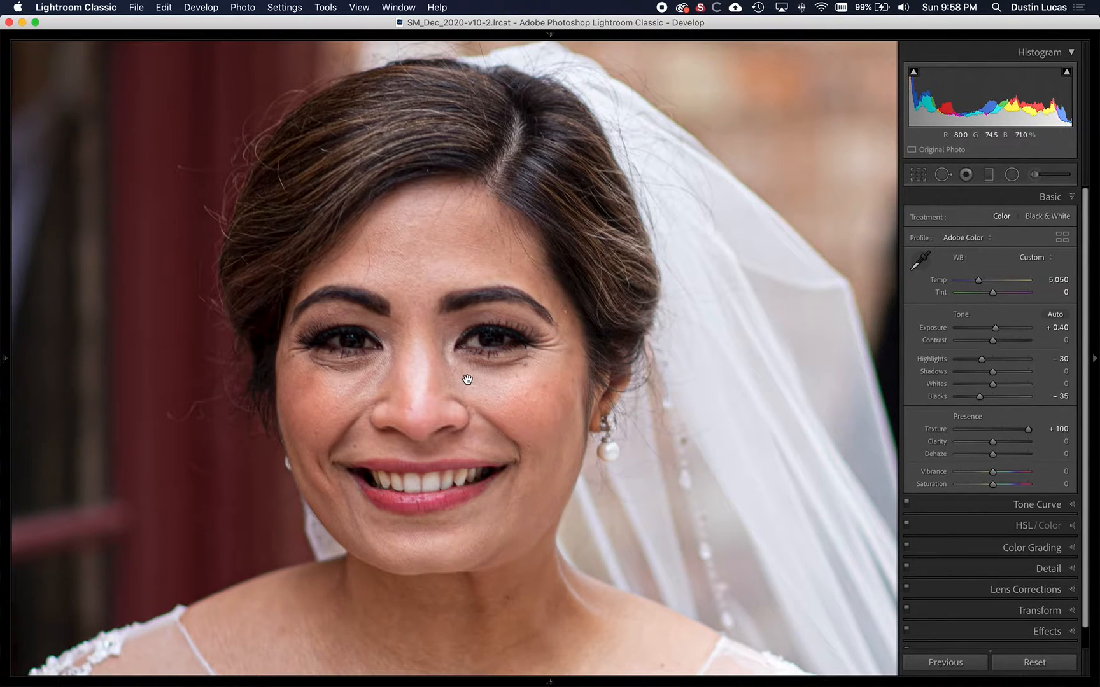
{"action": "key", "text": "Right"}
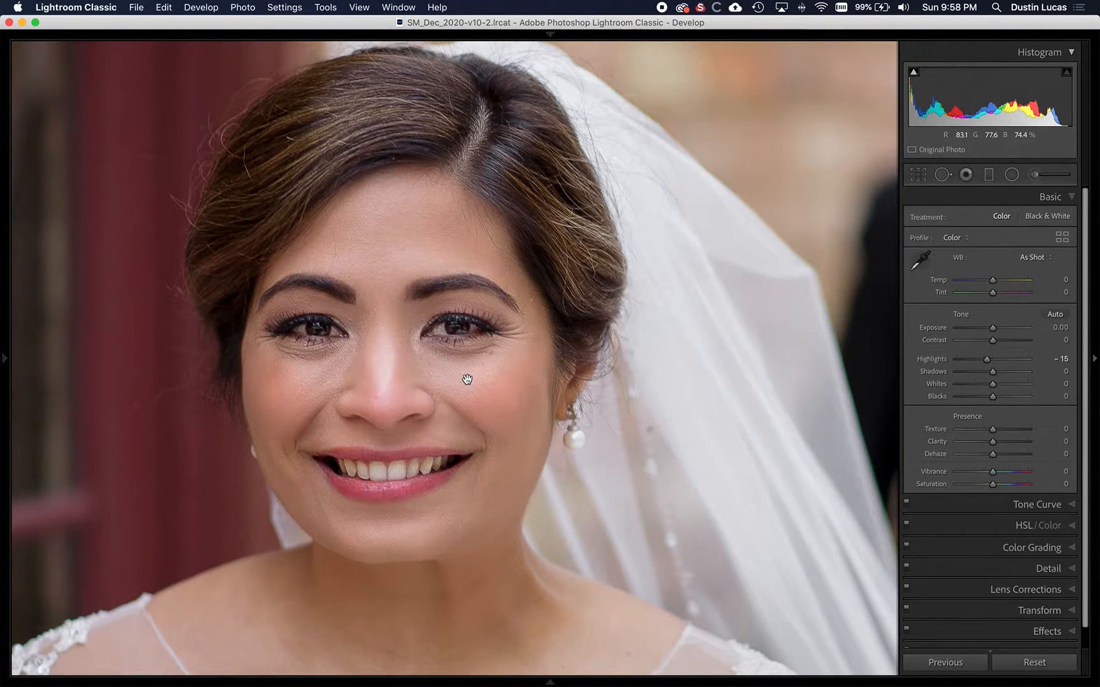
{"action": "key", "text": "Right"}
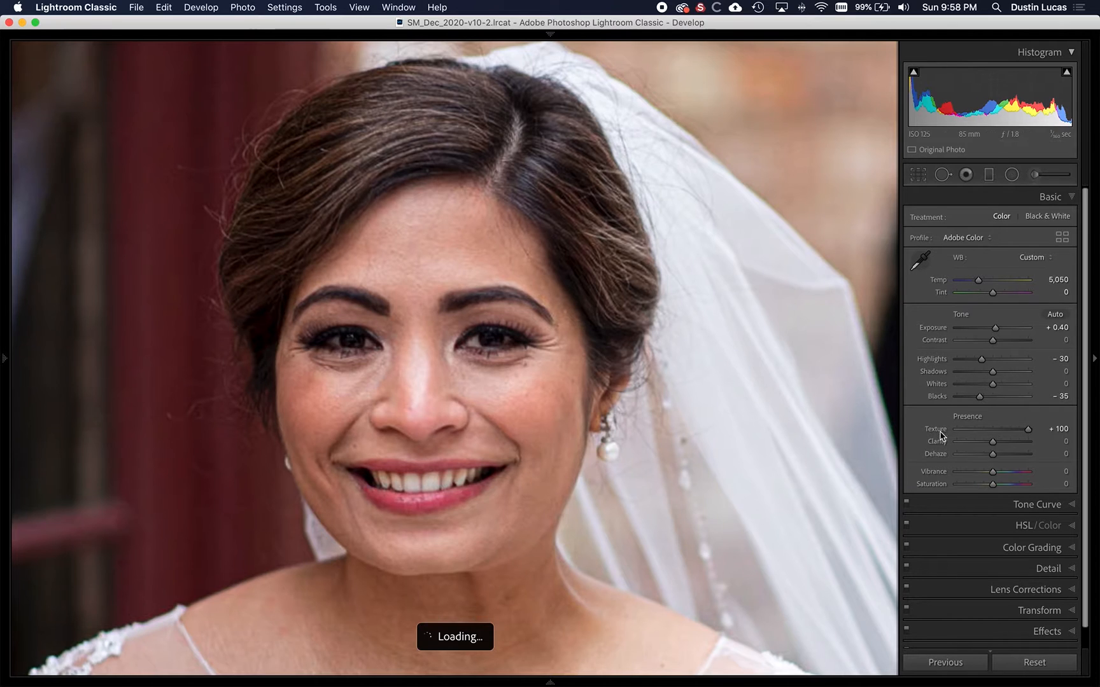
{"action": "double_click", "coordinate": [942, 433]}
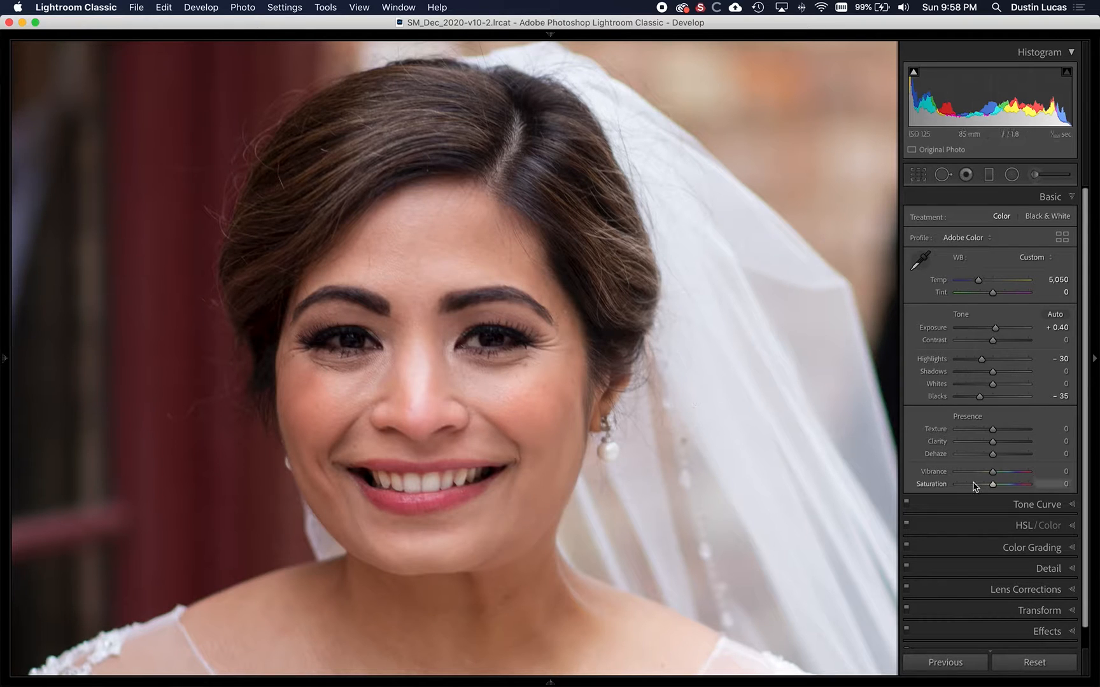
- Set the sharpening Amount to 110 and compare the portrait with the Detail adjustments off and on
{"action": "scroll", "coordinate": [1018, 528], "scroll_direction": "down", "scroll_amount": 1}
{"action": "left_click", "coordinate": [1022, 563]}
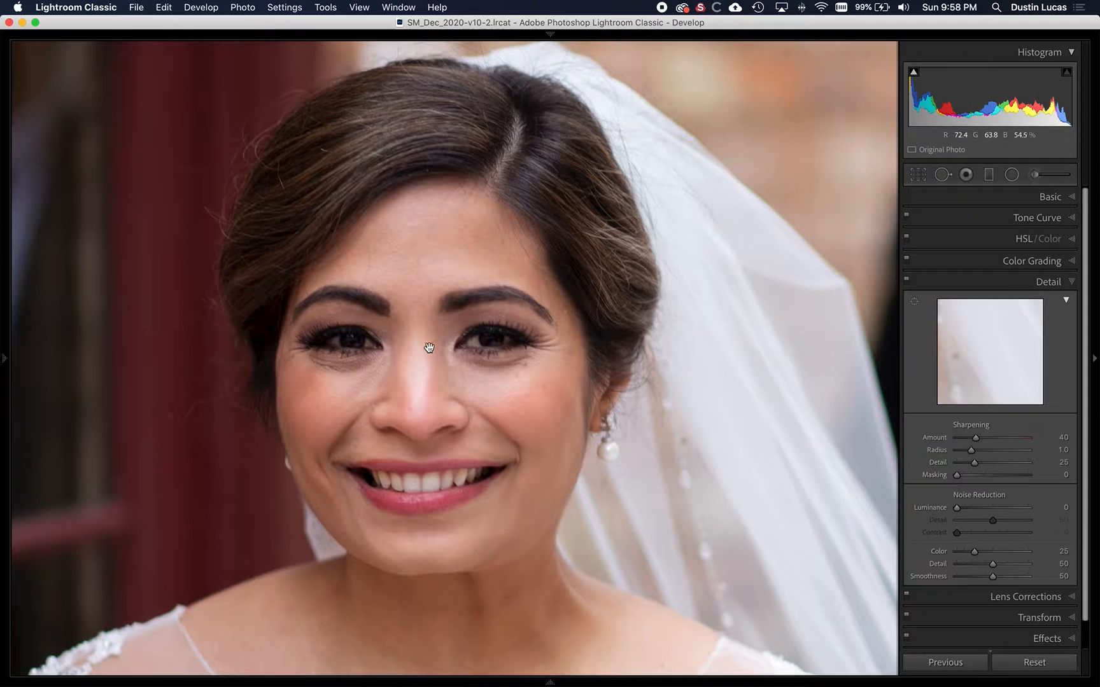
{"action": "left_click", "coordinate": [401, 288]}
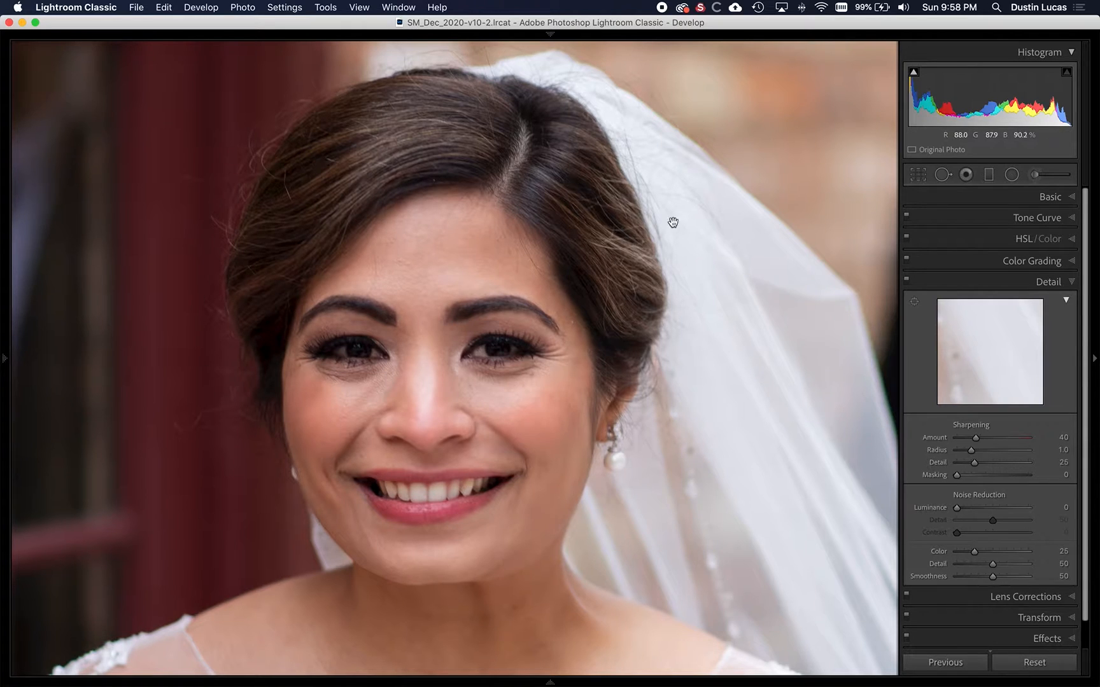
{"action": "mouse_move", "coordinate": [388, 681]}
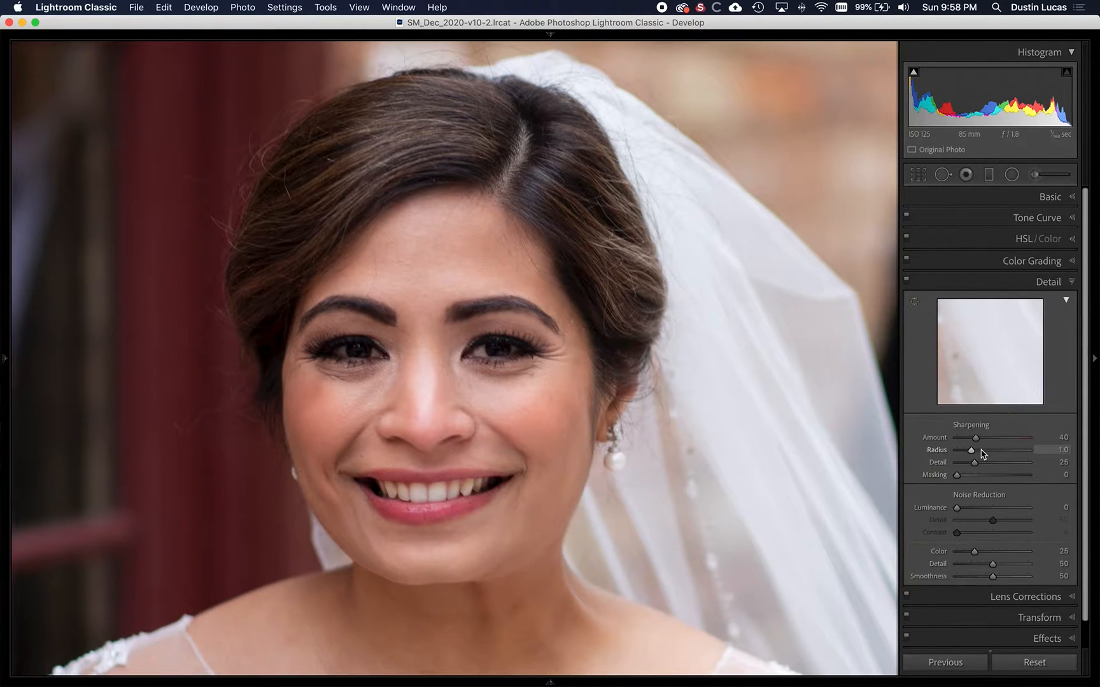
{"action": "left_click_drag", "start_coordinate": [974, 440], "coordinate": [1008, 446]}
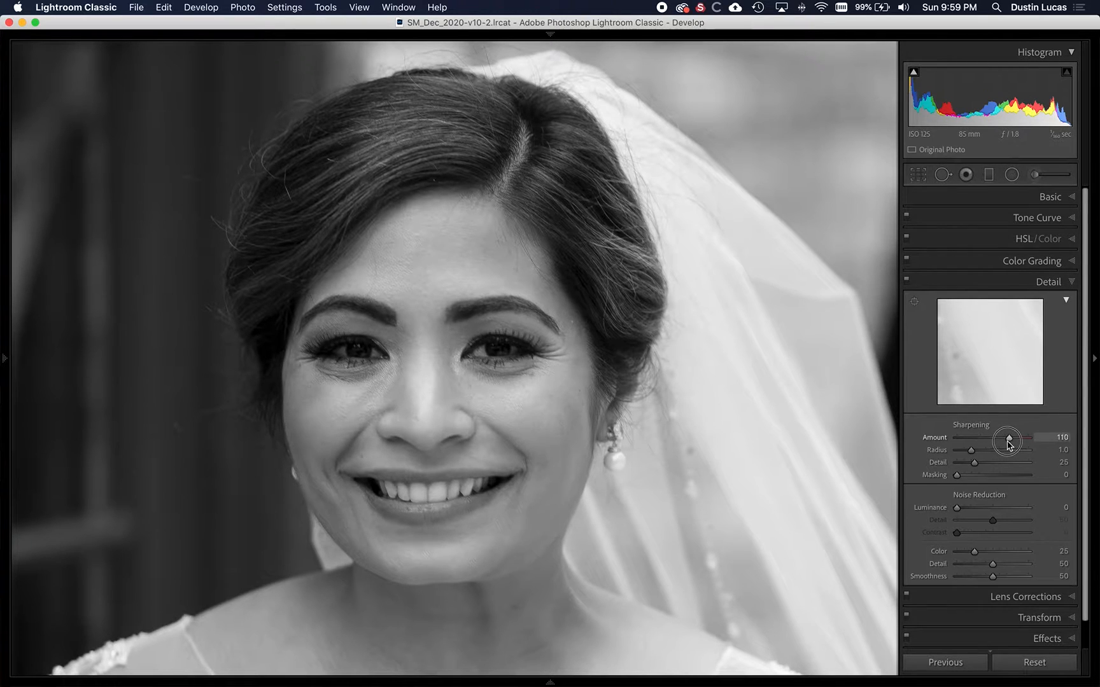
{"action": "left_click_drag", "start_coordinate": [1008, 444], "coordinate": [1009, 442]}
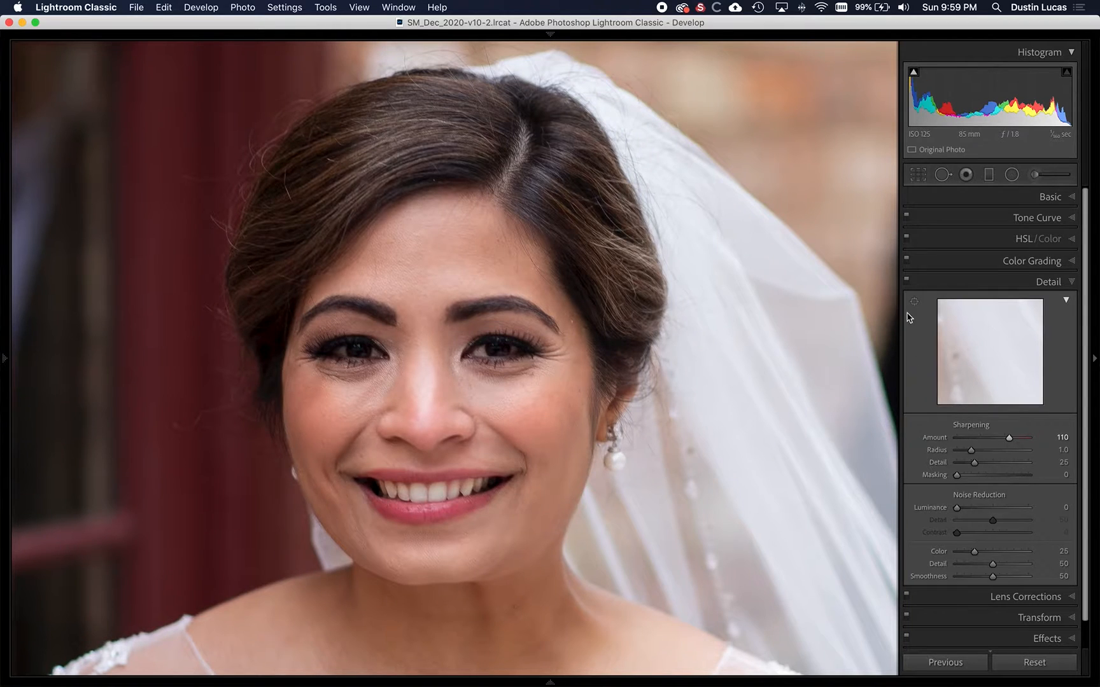
{"action": "left_click", "coordinate": [907, 281]}
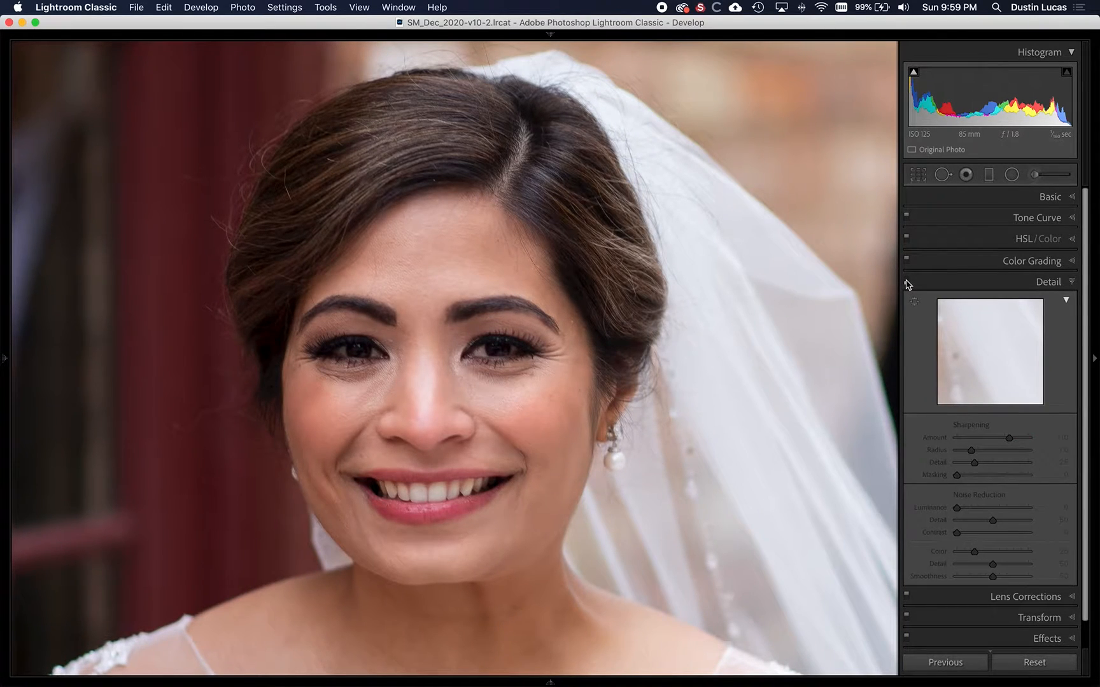
{"action": "left_click", "coordinate": [907, 282]}
{"action": "left_click", "coordinate": [906, 282]}
{"action": "left_click", "coordinate": [906, 282]}
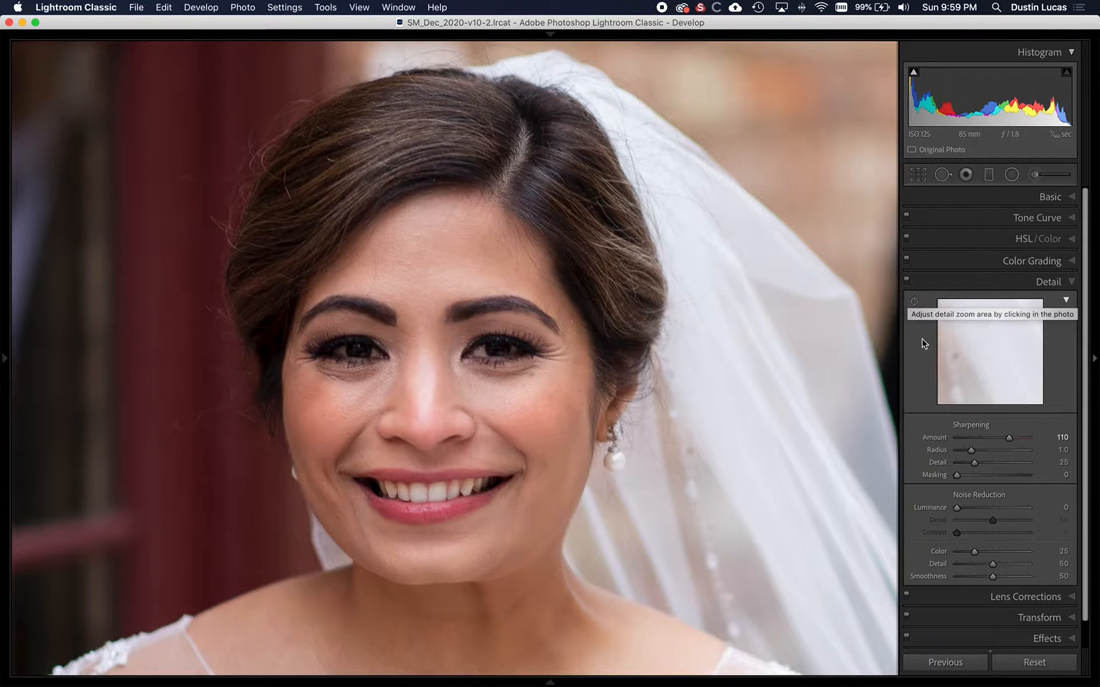
- Try a sharpening Radius of 1.8 and compare the portrait with the Detail adjustments off and on
{"action": "key", "text": "alt"}
{"action": "left_click_drag", "start_coordinate": [971, 453], "coordinate": [994, 453]}
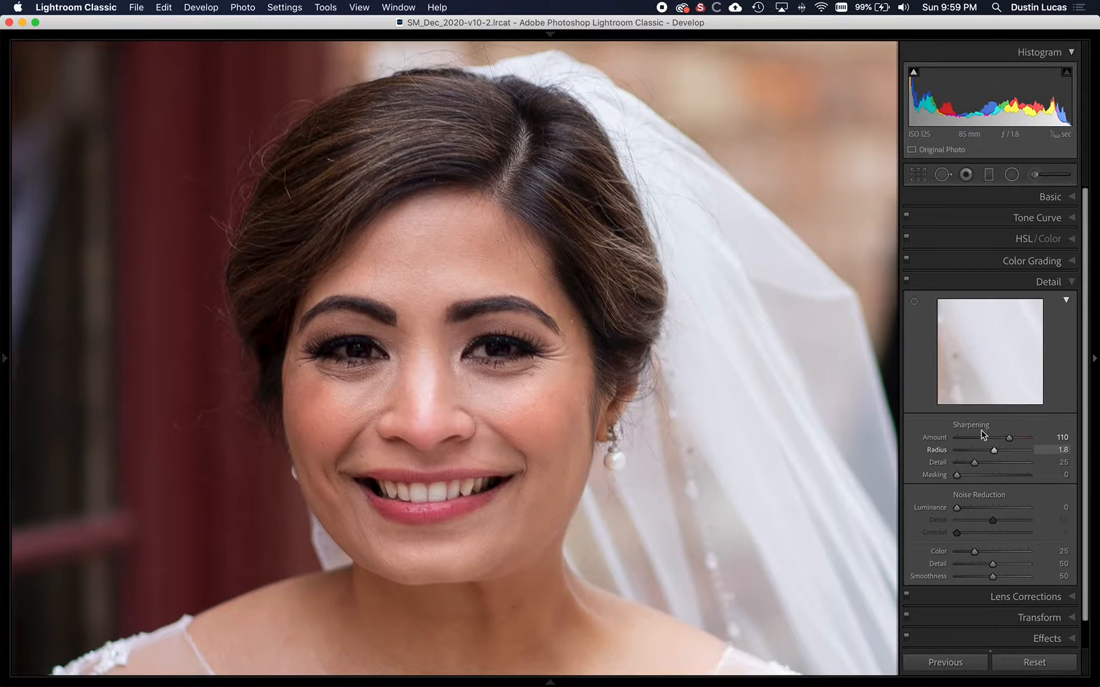
{"action": "left_click", "coordinate": [906, 279]}
{"action": "left_click", "coordinate": [906, 279]}
- Try sharpening Detail at 100 with Radius at 3.0, and reset Radius to 1.0 and Detail to 25
{"action": "key", "text": "alt"}
{"action": "left_click_drag", "start_coordinate": [975, 466], "coordinate": [1091, 473]}
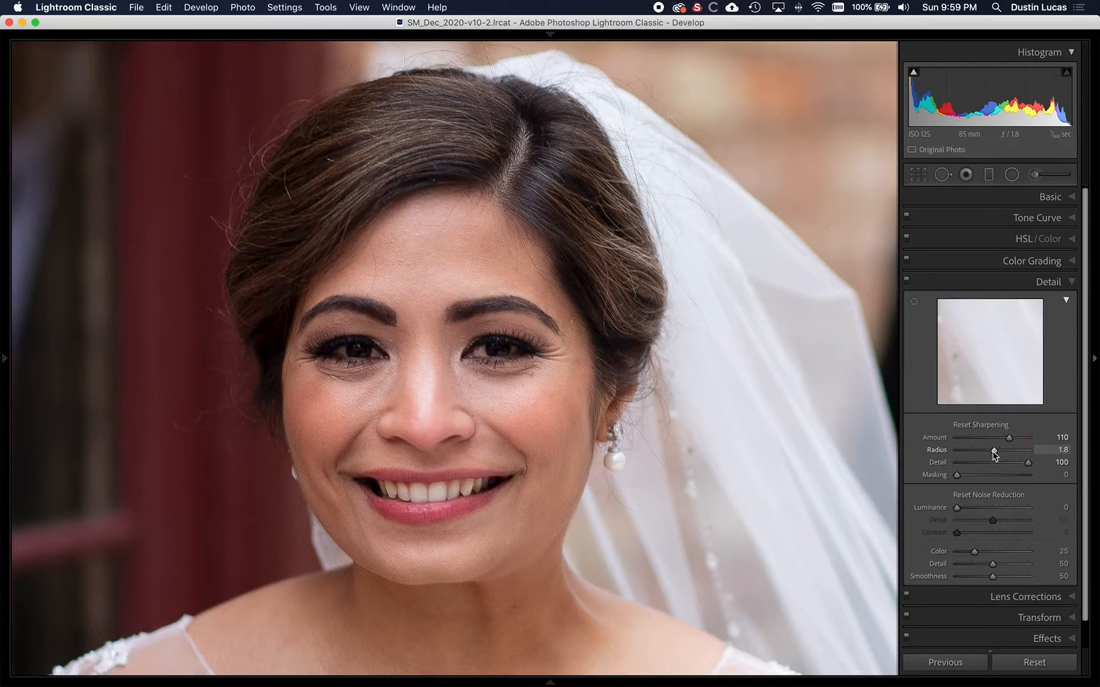
{"action": "left_click_drag", "start_coordinate": [994, 450], "coordinate": [1070, 466]}
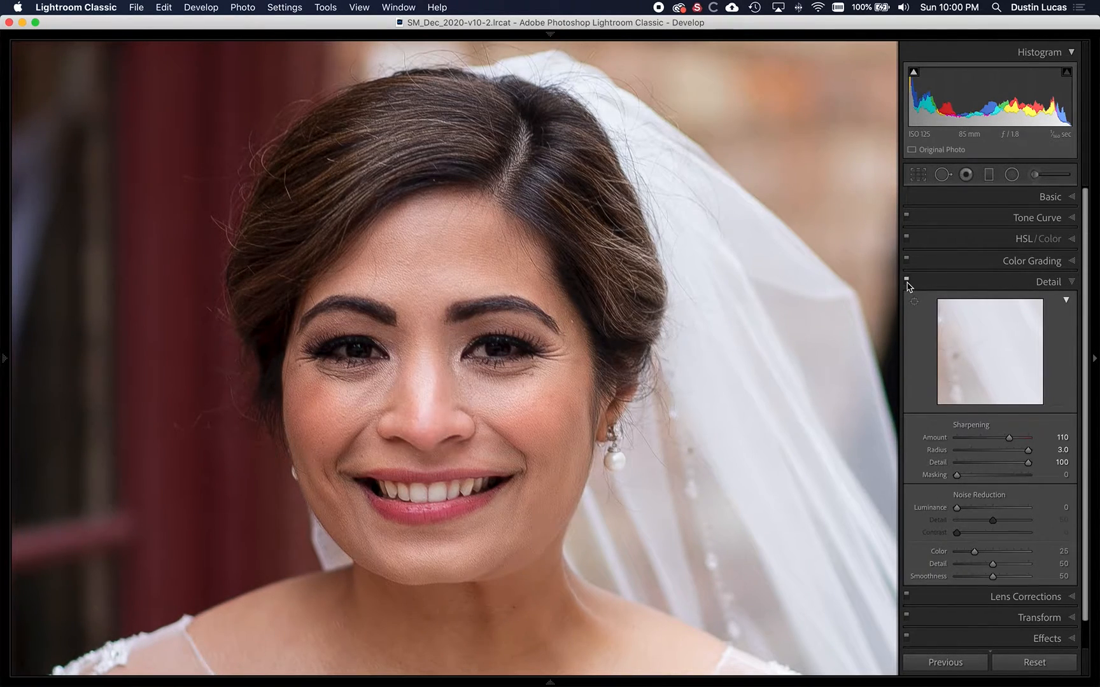
{"action": "double_click", "coordinate": [938, 452]}
{"action": "double_click", "coordinate": [941, 466]}
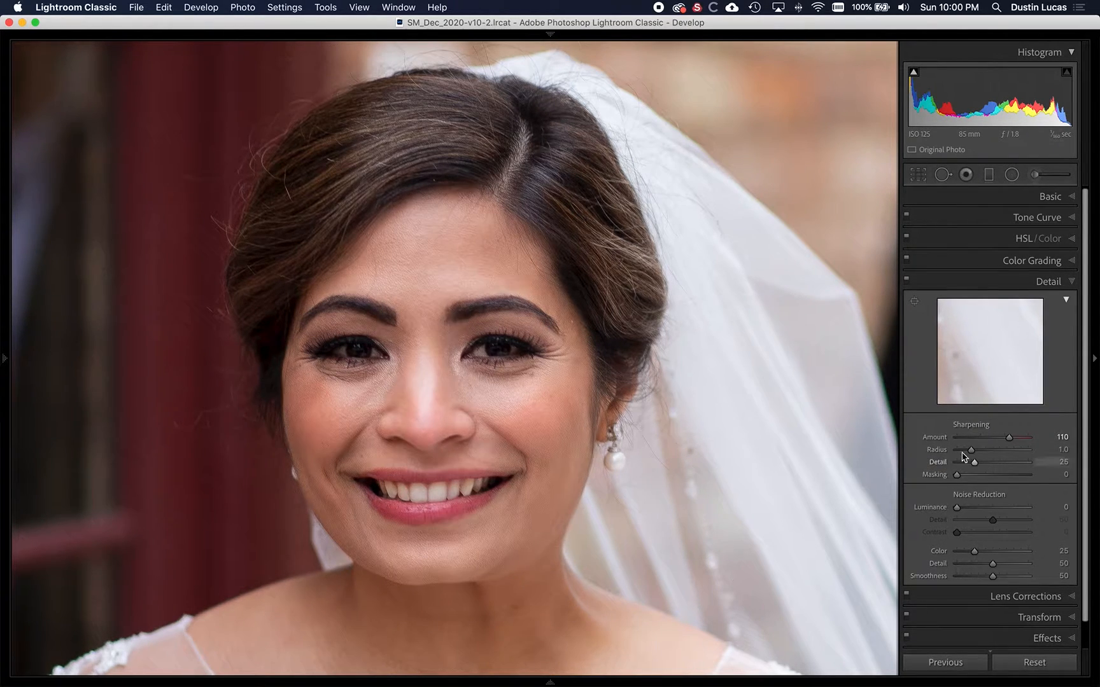
- Set the sharpening Radius to 1.8 and Detail to 39, and compare the portrait with the adjustments off and on
{"action": "left_click_drag", "start_coordinate": [970, 451], "coordinate": [978, 453]}
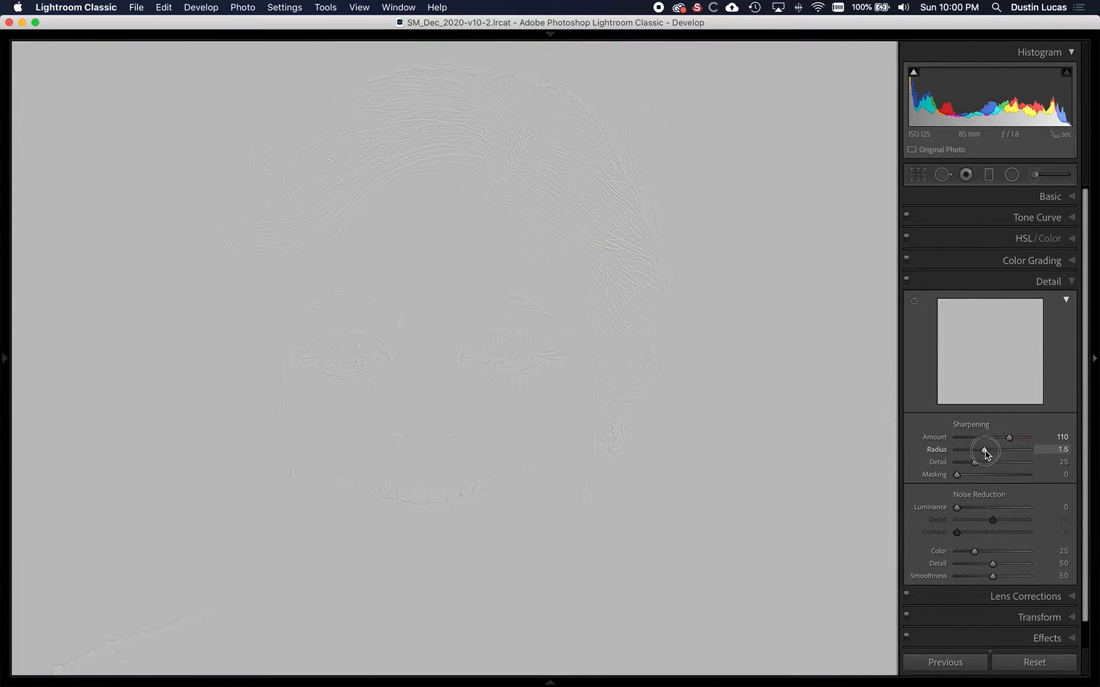
{"action": "left_click_drag", "start_coordinate": [995, 453], "coordinate": [989, 468]}
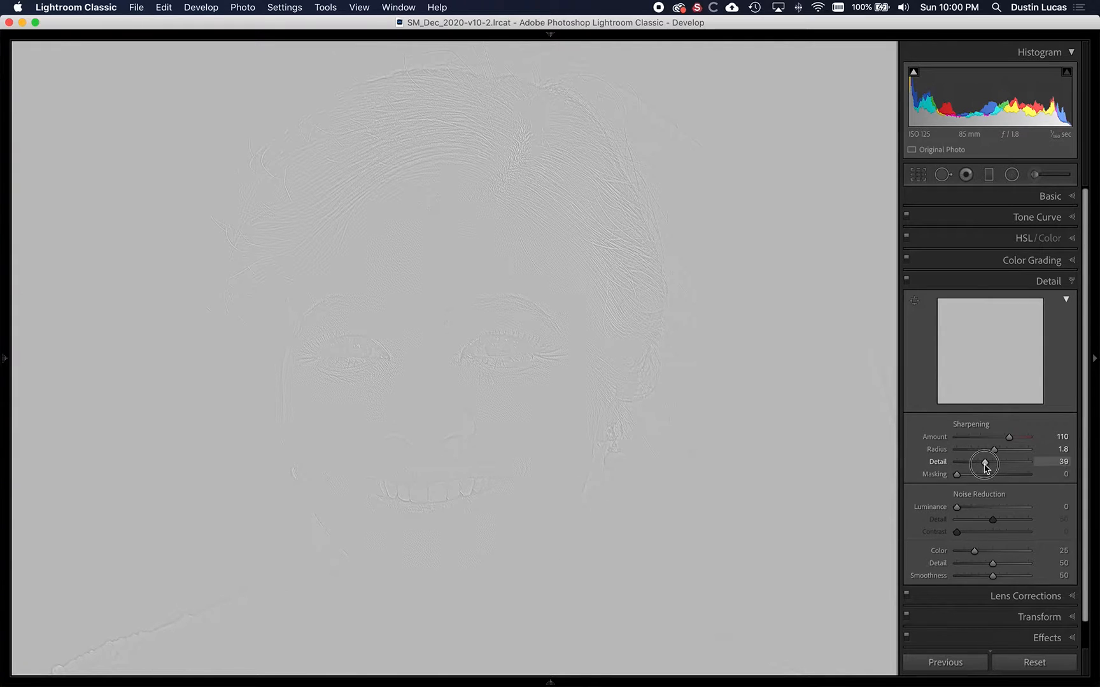
{"action": "left_click_drag", "start_coordinate": [985, 468], "coordinate": [985, 468]}
{"action": "left_click", "coordinate": [907, 281]}
{"action": "left_click", "coordinate": [907, 281]}
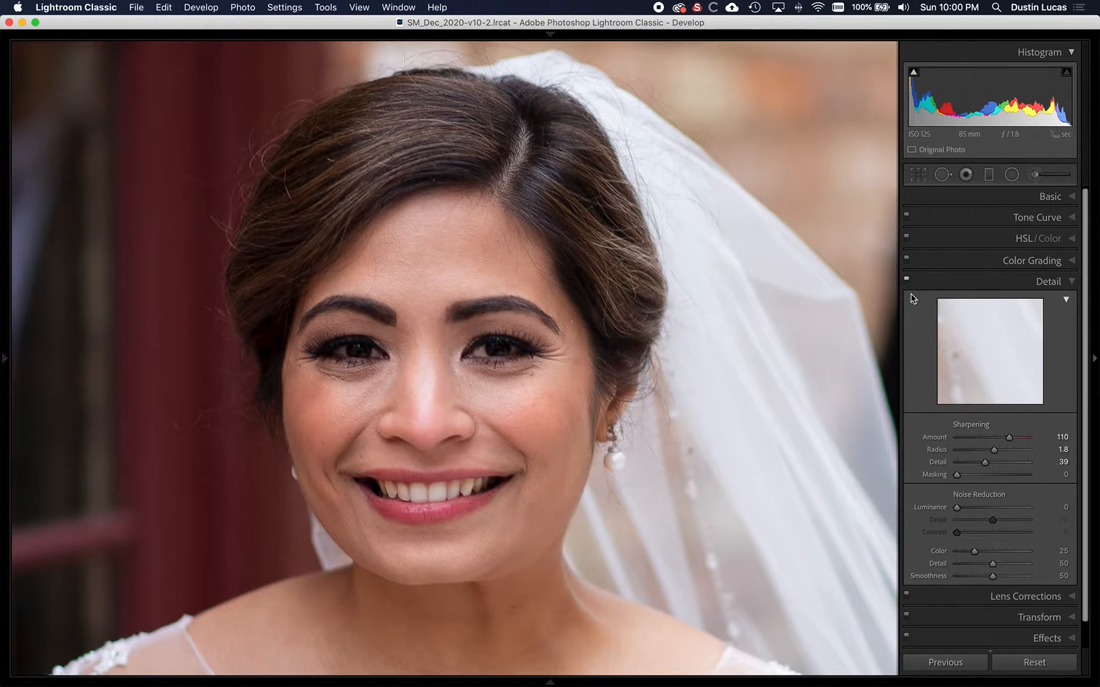
- Try sharpening Masking at 71, compare the portrait with the Detail adjustments off and on, and return Masking to 0
{"action": "key", "text": "alt"}
{"action": "left_click_drag", "start_coordinate": [957, 478], "coordinate": [1007, 482]}
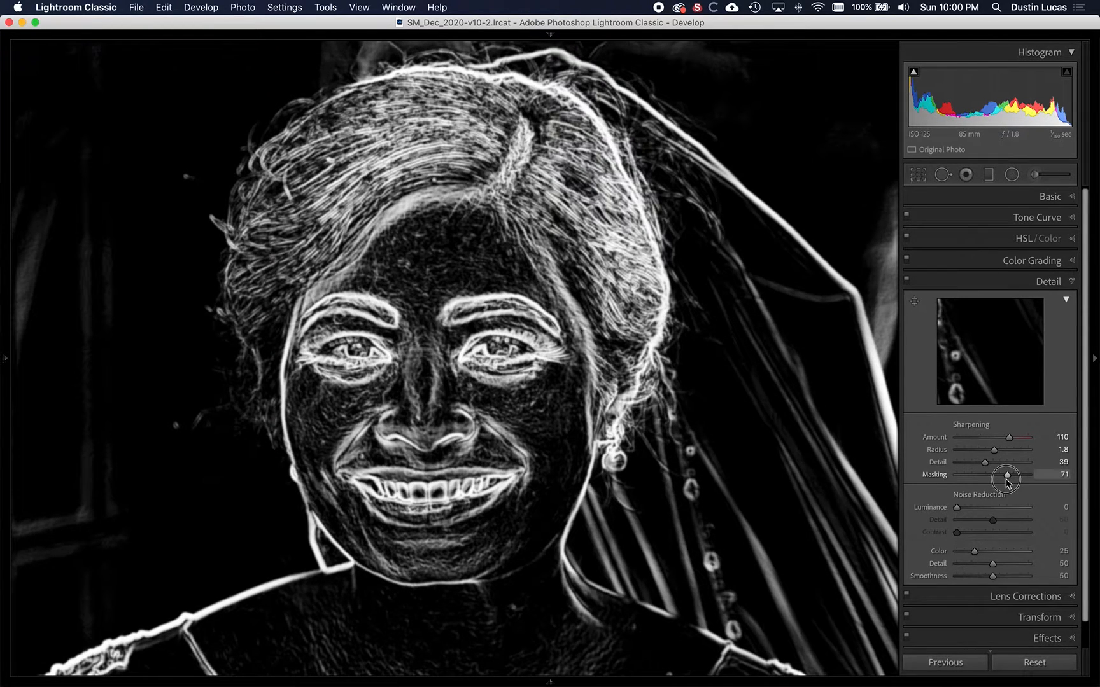
{"action": "left_click_drag", "start_coordinate": [1008, 482], "coordinate": [1007, 482]}
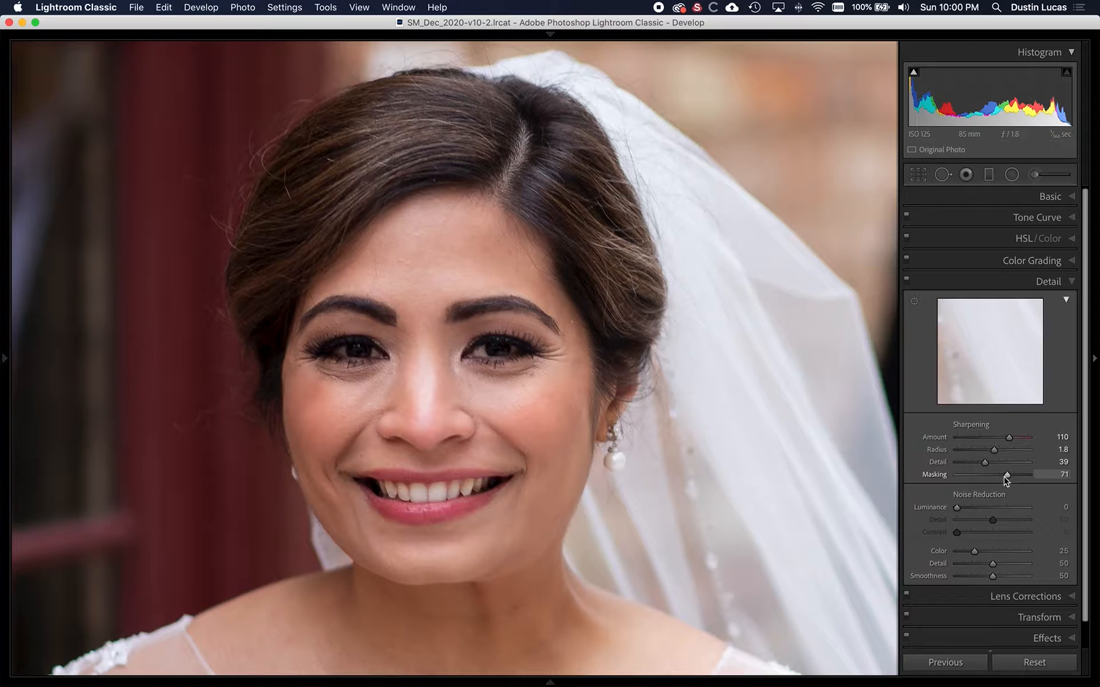
{"action": "left_click", "coordinate": [907, 280]}
{"action": "left_click", "coordinate": [907, 281]}
{"action": "left_click_drag", "start_coordinate": [1007, 475], "coordinate": [955, 479]}
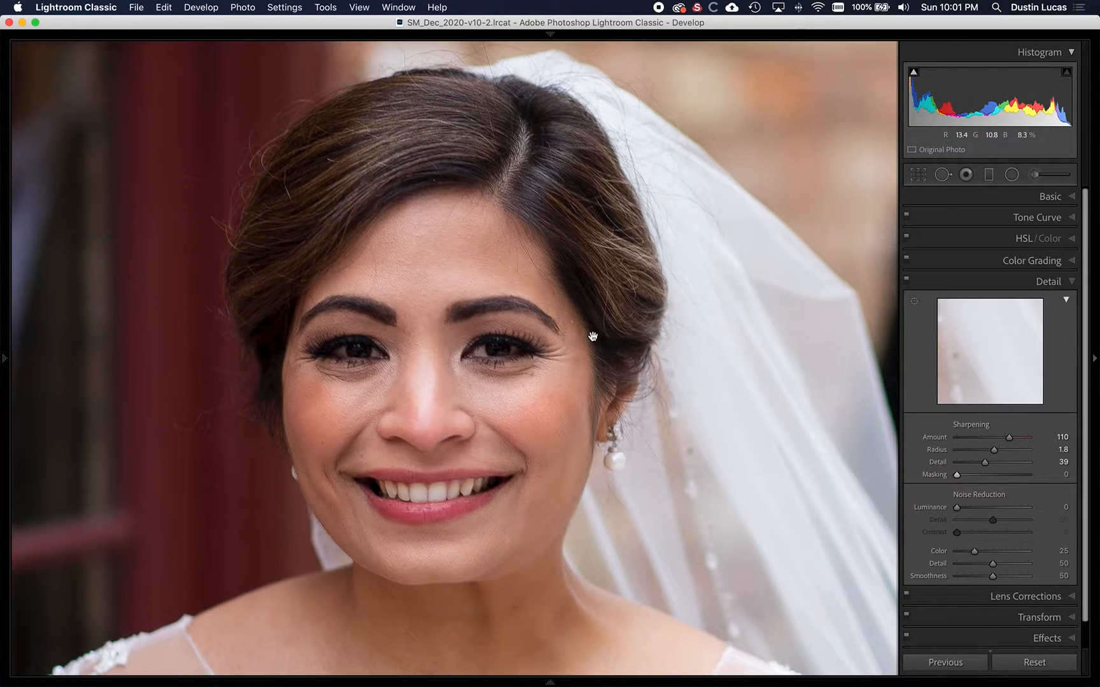
{"action": "left_click_drag", "start_coordinate": [957, 478], "coordinate": [925, 476]}
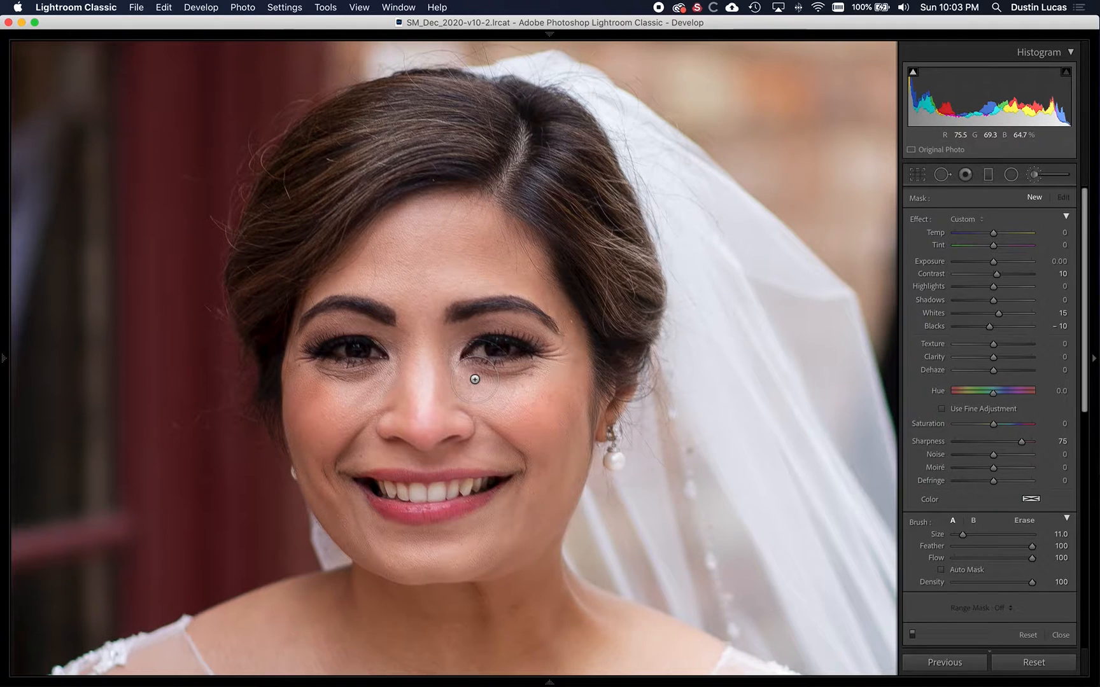
- Paint an adjustment brush mask with Sharpness 75 over the bride's hair and face at brush size 18, checking coverage with the mask overlay
{"action": "key", "text": "k"}
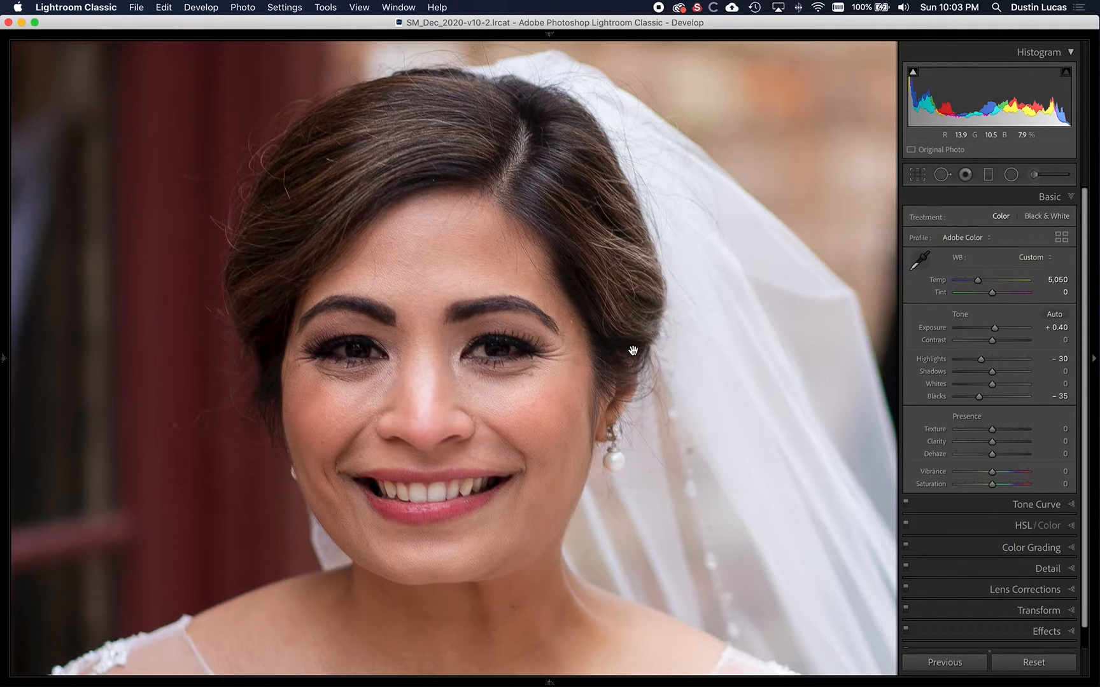
{"action": "key", "text": "k"}
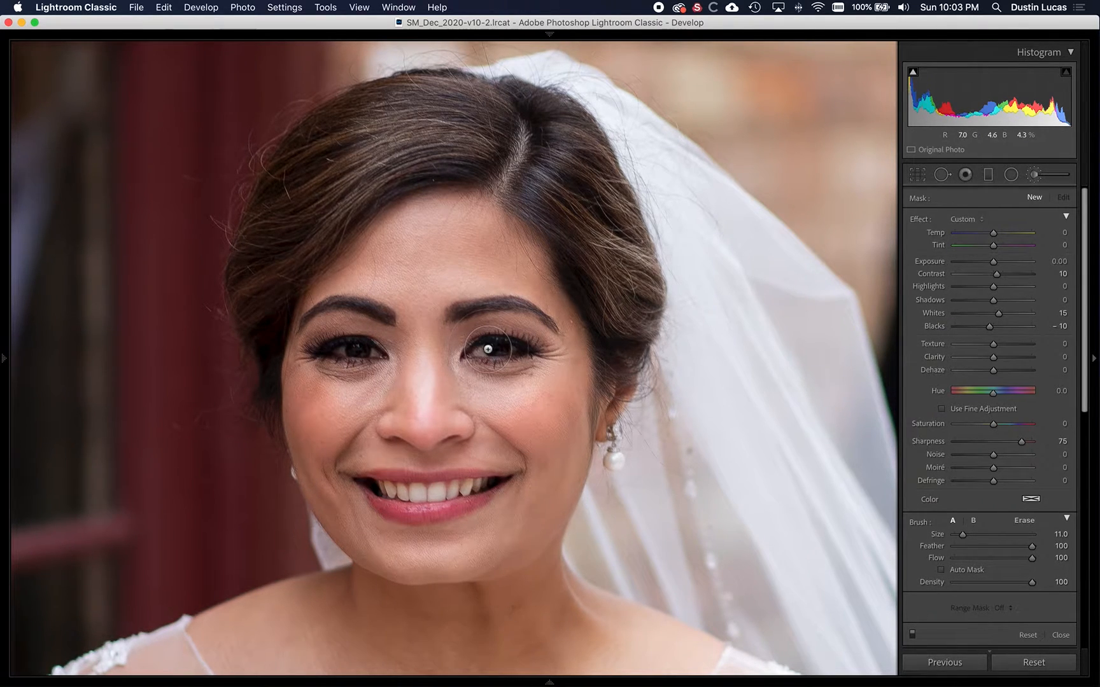
{"action": "key", "text": "bracketright"}
{"action": "key", "text": "bracketright"}
{"action": "key", "text": "bracketright"}
{"action": "key", "text": "bracketright"}
{"action": "key", "text": "bracketright"}
{"action": "key", "text": "bracketright"}
{"action": "key", "text": "bracketright"}
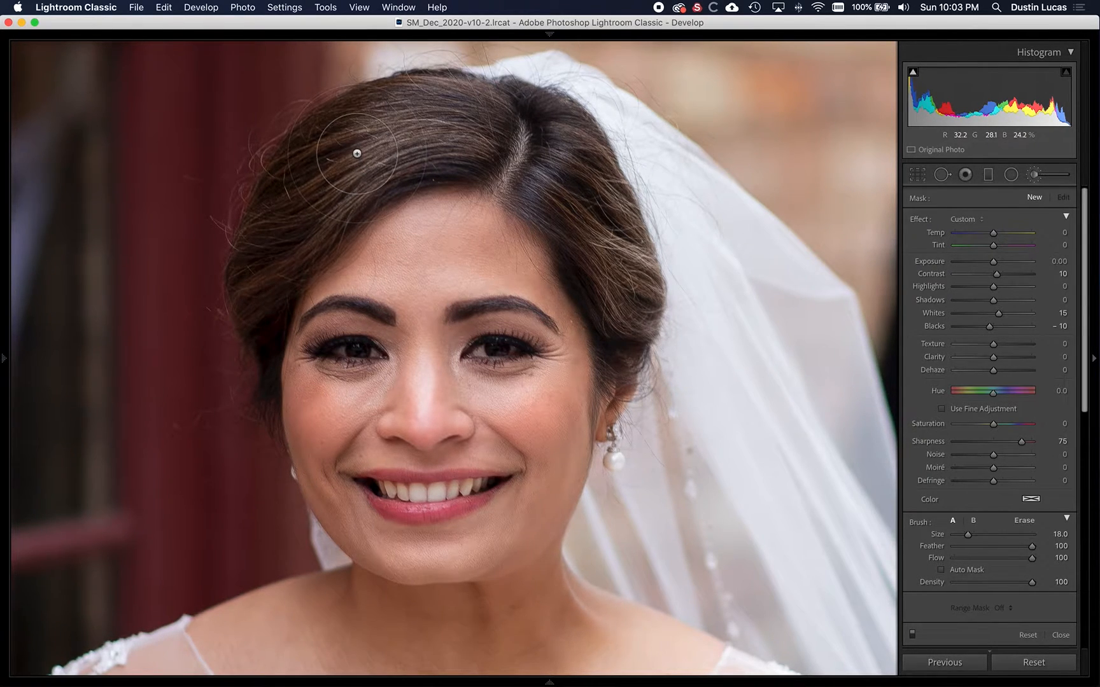
{"action": "mouse_move", "coordinate": [337, 159]}
{"action": "left_mouse_down"}
{"action": "mouse_move", "coordinate": [286, 287]}
{"action": "mouse_move", "coordinate": [317, 223]}
{"action": "mouse_move", "coordinate": [414, 133]}
{"action": "mouse_move", "coordinate": [501, 137]}
{"action": "mouse_move", "coordinate": [538, 161]}
{"action": "mouse_move", "coordinate": [554, 208]}
{"action": "mouse_move", "coordinate": [558, 354]}
{"action": "mouse_move", "coordinate": [562, 204]}
{"action": "mouse_move", "coordinate": [578, 241]}
{"action": "mouse_move", "coordinate": [533, 495]}
{"action": "mouse_move", "coordinate": [505, 529]}
{"action": "mouse_move", "coordinate": [411, 528]}
{"action": "mouse_move", "coordinate": [355, 479]}
{"action": "mouse_move", "coordinate": [338, 440]}
{"action": "mouse_move", "coordinate": [334, 348]}
{"action": "mouse_move", "coordinate": [353, 338]}
{"action": "mouse_move", "coordinate": [366, 348]}
{"action": "mouse_move", "coordinate": [429, 438]}
{"action": "mouse_move", "coordinate": [474, 462]}
{"action": "mouse_move", "coordinate": [521, 363]}
{"action": "mouse_move", "coordinate": [493, 259]}
{"action": "mouse_move", "coordinate": [438, 211]}
{"action": "mouse_move", "coordinate": [356, 275]}
{"action": "mouse_move", "coordinate": [348, 366]}
{"action": "mouse_move", "coordinate": [399, 413]}
{"action": "mouse_move", "coordinate": [448, 340]}
{"action": "mouse_move", "coordinate": [418, 280]}
{"action": "mouse_move", "coordinate": [335, 374]}
{"action": "mouse_move", "coordinate": [349, 405]}
{"action": "mouse_move", "coordinate": [431, 409]}
{"action": "mouse_move", "coordinate": [493, 297]}
{"action": "left_mouse_up"}
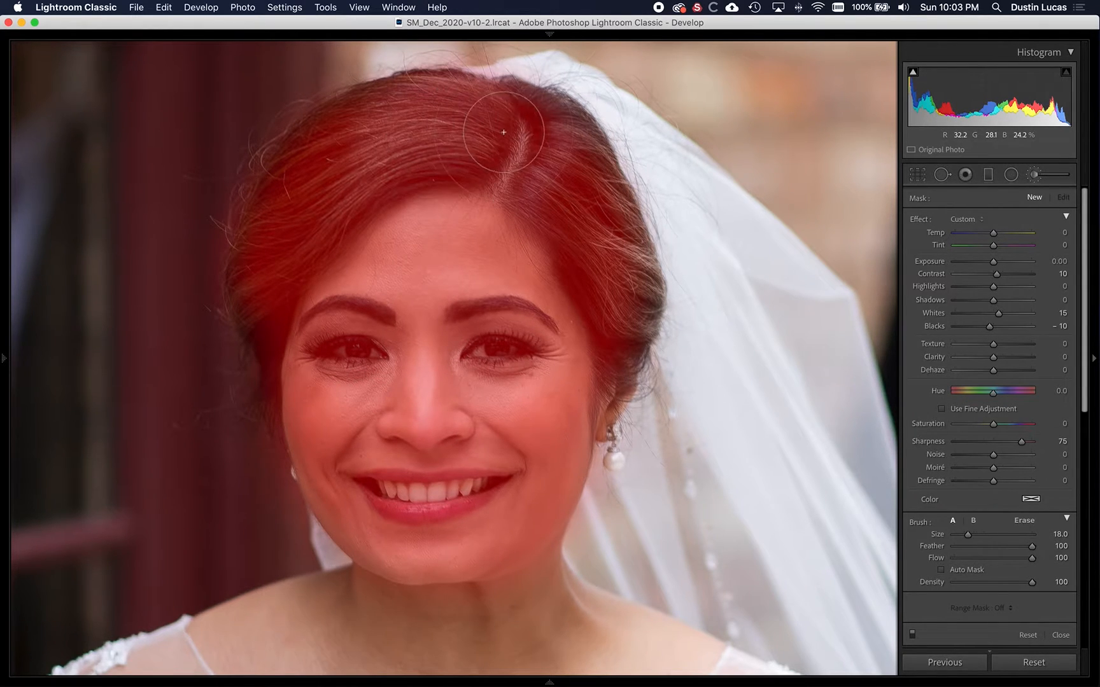
{"action": "mouse_move", "coordinate": [390, 121]}
{"action": "left_mouse_down"}
{"action": "mouse_move", "coordinate": [304, 367]}
{"action": "mouse_move", "coordinate": [312, 387]}
{"action": "mouse_move", "coordinate": [385, 374]}
{"action": "mouse_move", "coordinate": [363, 380]}
{"action": "left_mouse_up"}
{"action": "key", "text": "o"}
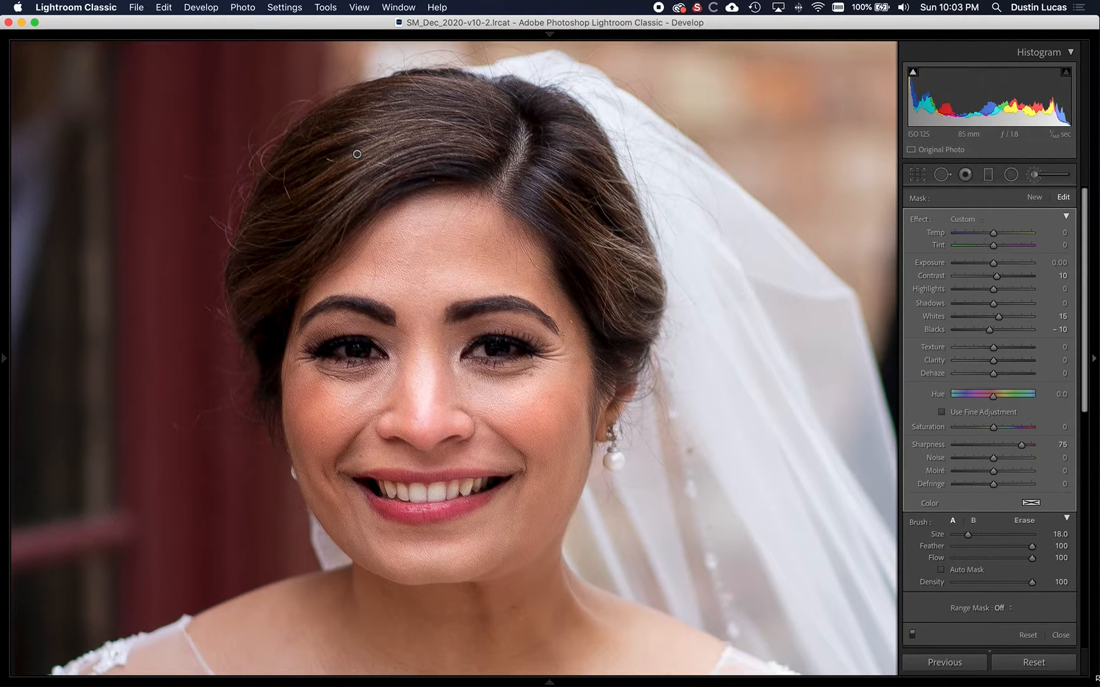
- Compare the hair-and-face brush adjustment off and on, then set its Whites to 5 and Blacks to -5 and lower its Contrast
{"action": "left_click", "coordinate": [912, 634]}
{"action": "left_click", "coordinate": [912, 635]}
{"action": "double_click", "coordinate": [937, 317]}
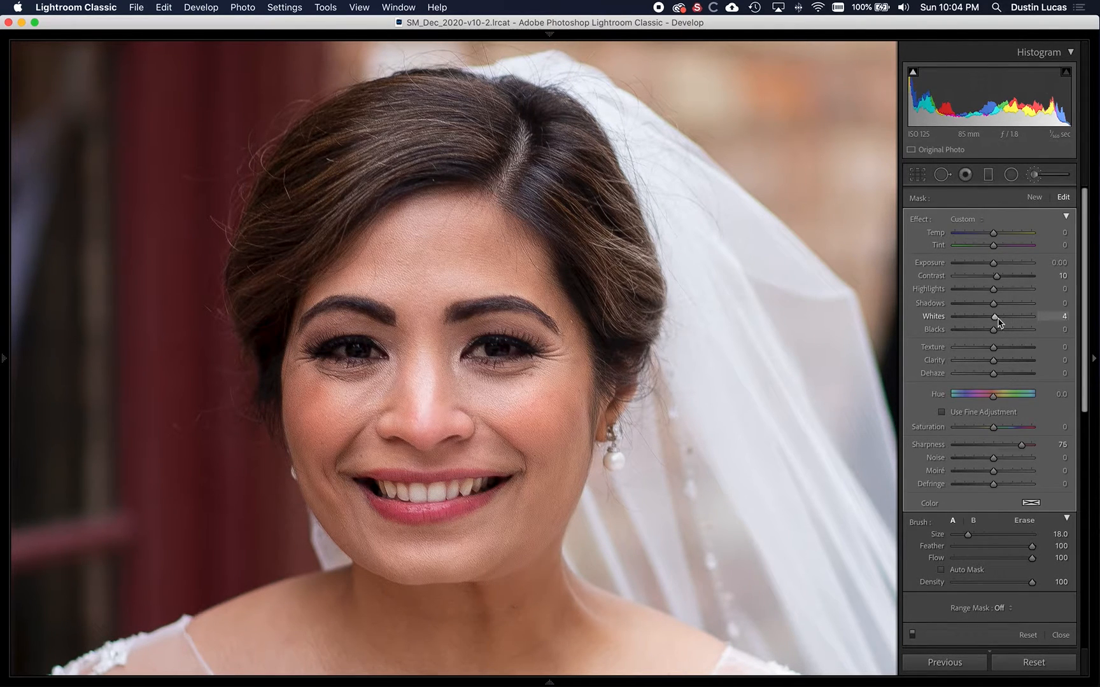
{"action": "key", "text": "Down"}
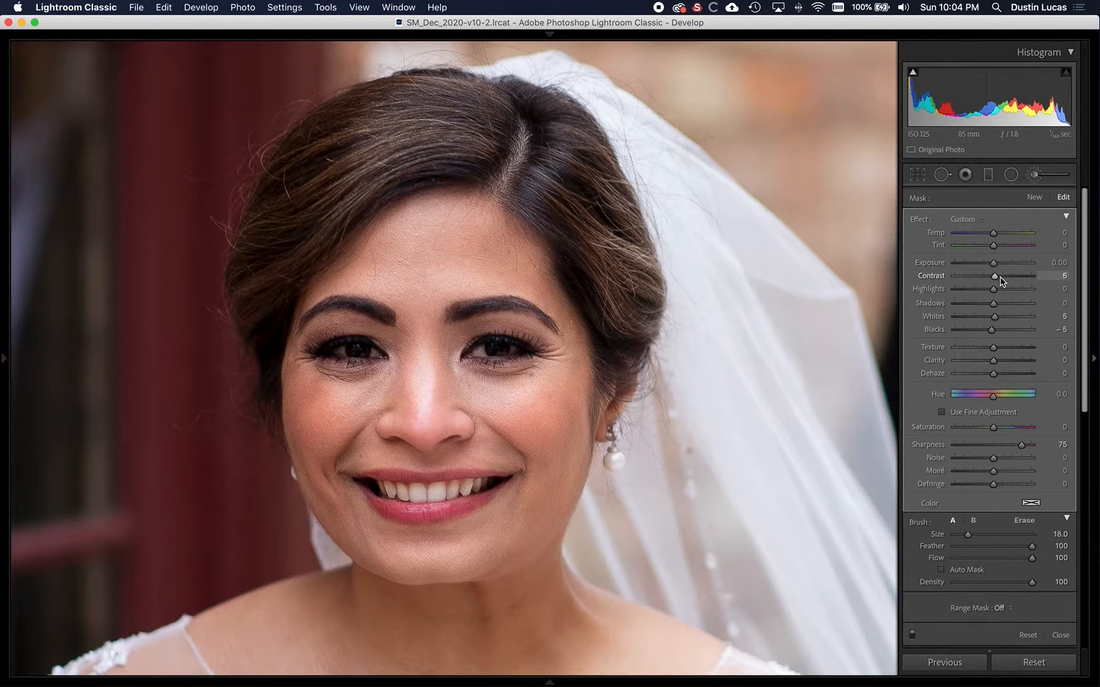
{"action": "key", "text": "Up"}
- Lighten the bride's eye nearer the veil with a new Dodge (Lighten) brush mask at size 10 and Exposure 0.25
{"action": "left_click", "coordinate": [1034, 197]}
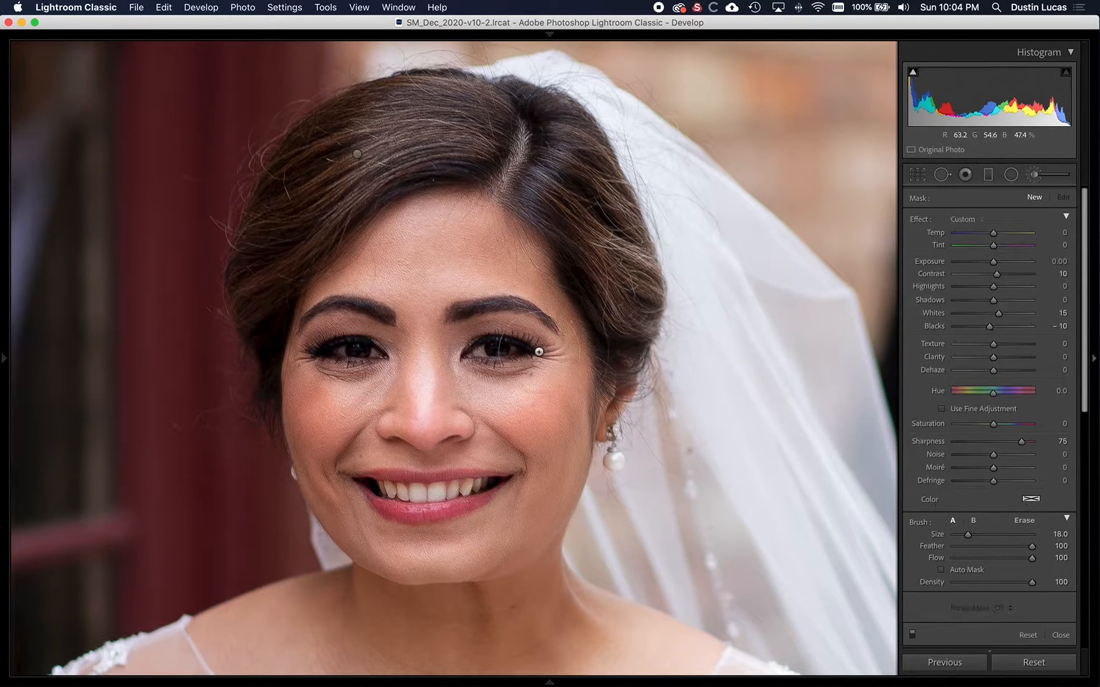
{"action": "left_click", "coordinate": [967, 219]}
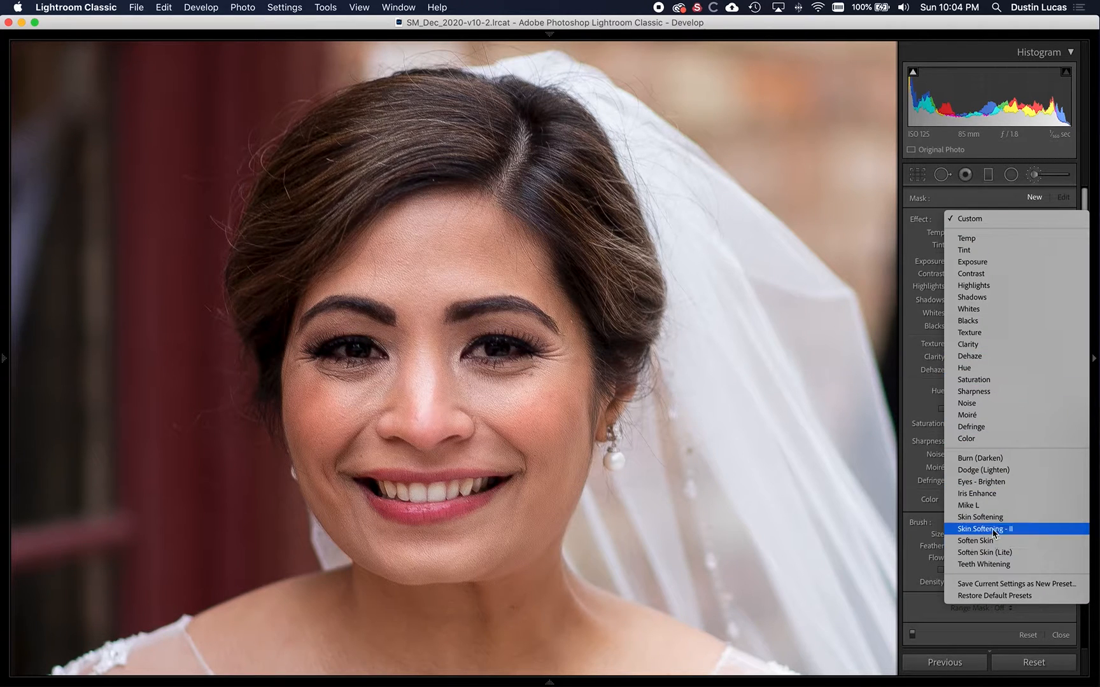
{"action": "left_click", "coordinate": [989, 475]}
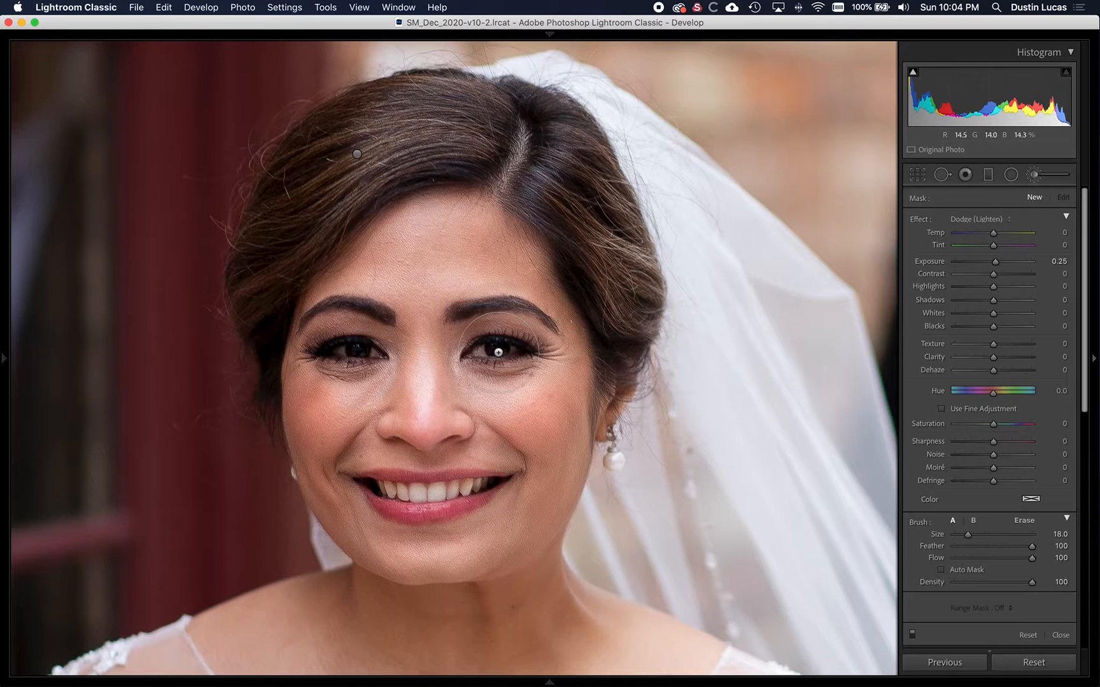
{"action": "key", "text": "bracketleft"}
{"action": "key", "text": "h"}
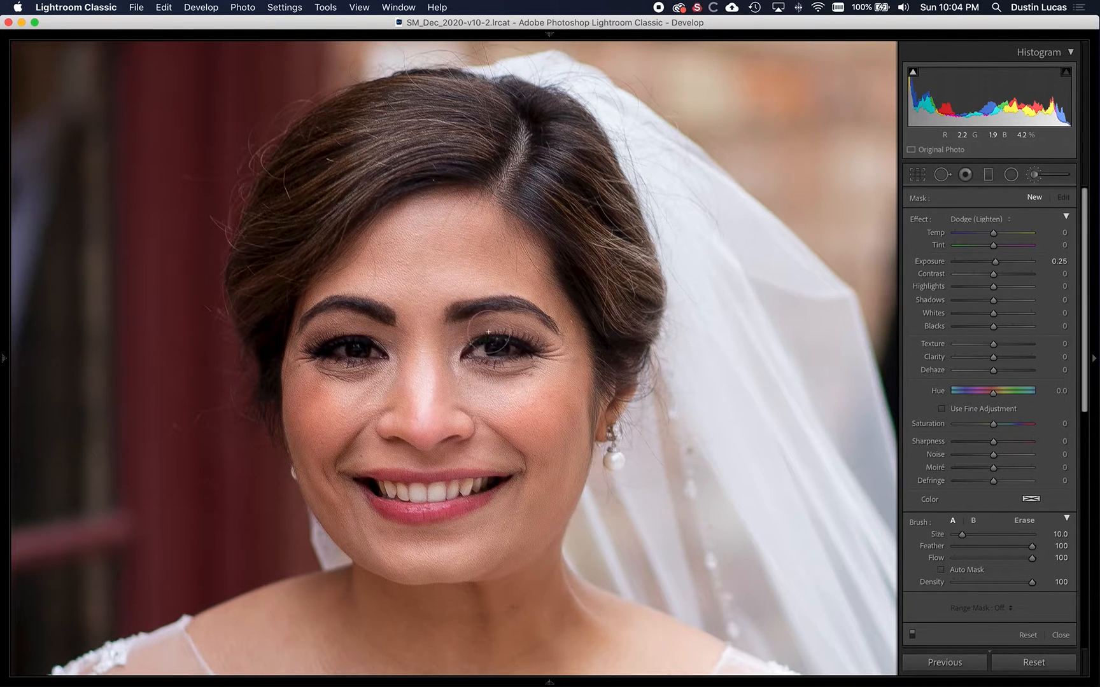
{"action": "left_click_drag", "start_coordinate": [472, 351], "coordinate": [467, 350]}
{"action": "mouse_move", "coordinate": [343, 348]}
{"action": "left_mouse_down"}
{"action": "mouse_move", "coordinate": [385, 352]}
{"action": "mouse_move", "coordinate": [332, 338]}
{"action": "mouse_move", "coordinate": [360, 352]}
{"action": "left_mouse_up"}
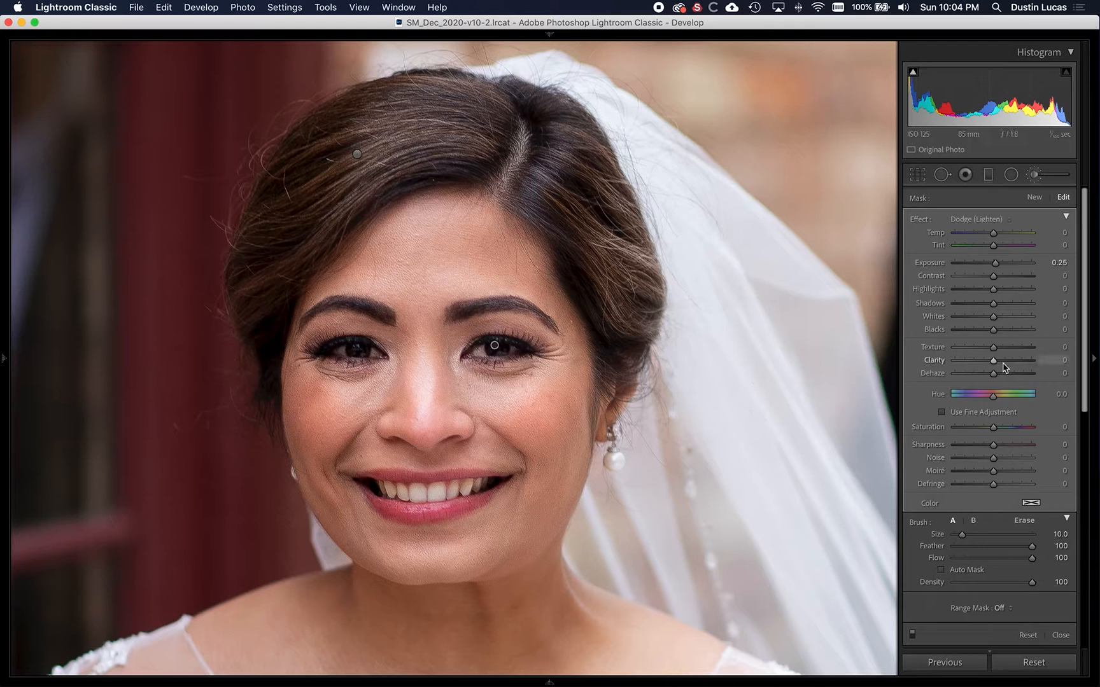
{"action": "left_click_drag", "start_coordinate": [995, 263], "coordinate": [997, 265]}
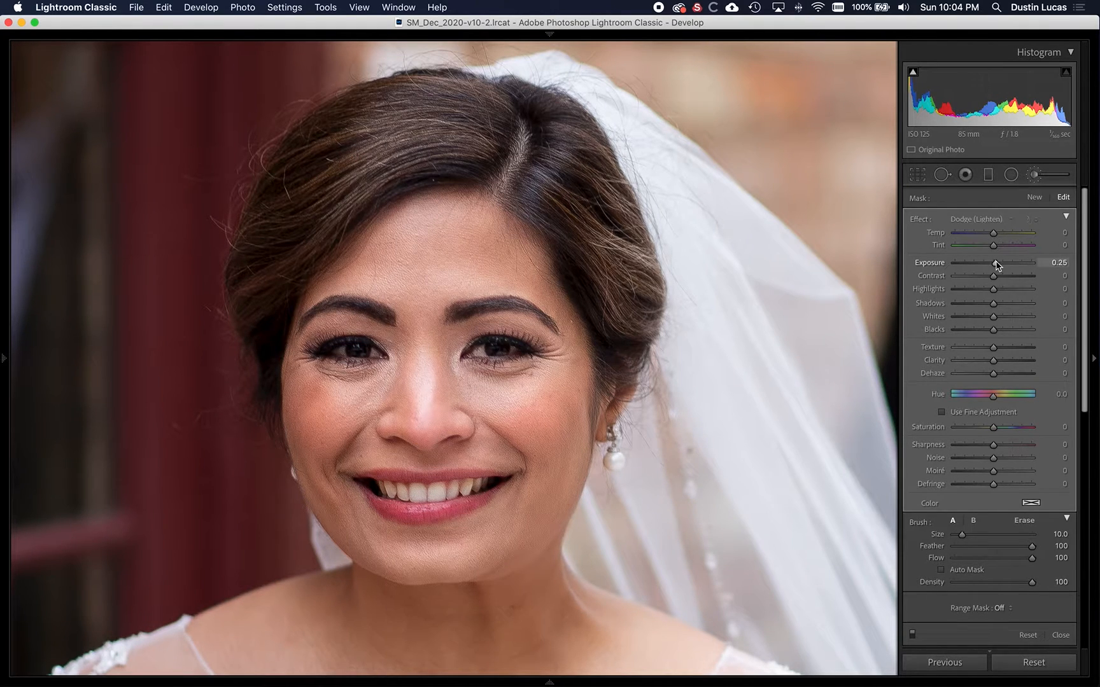
- Brighten the bride's other eye with a separate Dodge (Lighten) mask at Exposure 0.35, and compare the brush adjustments off and on
{"action": "left_click", "coordinate": [1034, 198]}
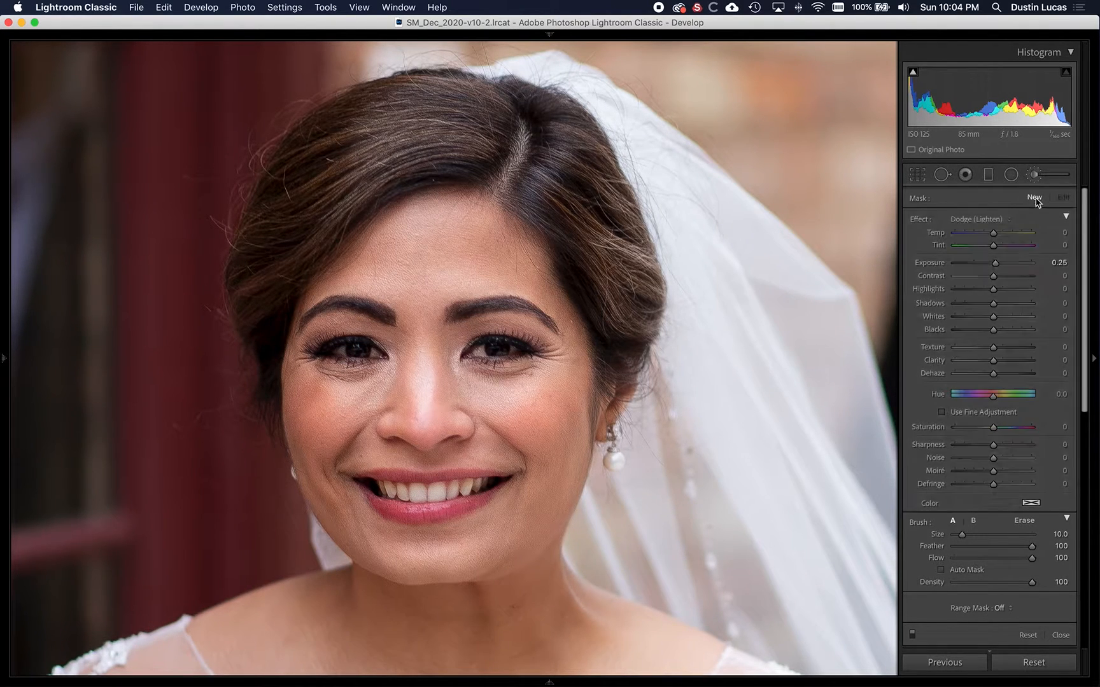
{"action": "mouse_move", "coordinate": [341, 350]}
{"action": "left_mouse_down"}
{"action": "mouse_move", "coordinate": [372, 348]}
{"action": "mouse_move", "coordinate": [325, 347]}
{"action": "mouse_move", "coordinate": [365, 349]}
{"action": "left_mouse_up"}
{"action": "key", "text": "["}
{"action": "key", "text": "["}
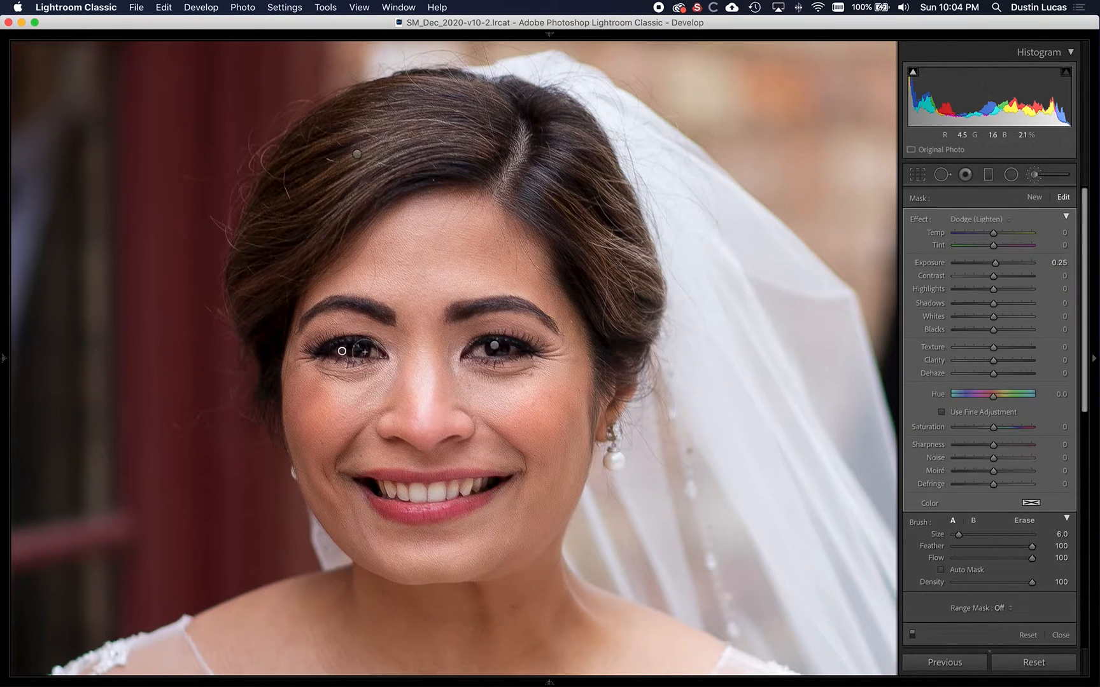
{"action": "key", "text": "Up"}
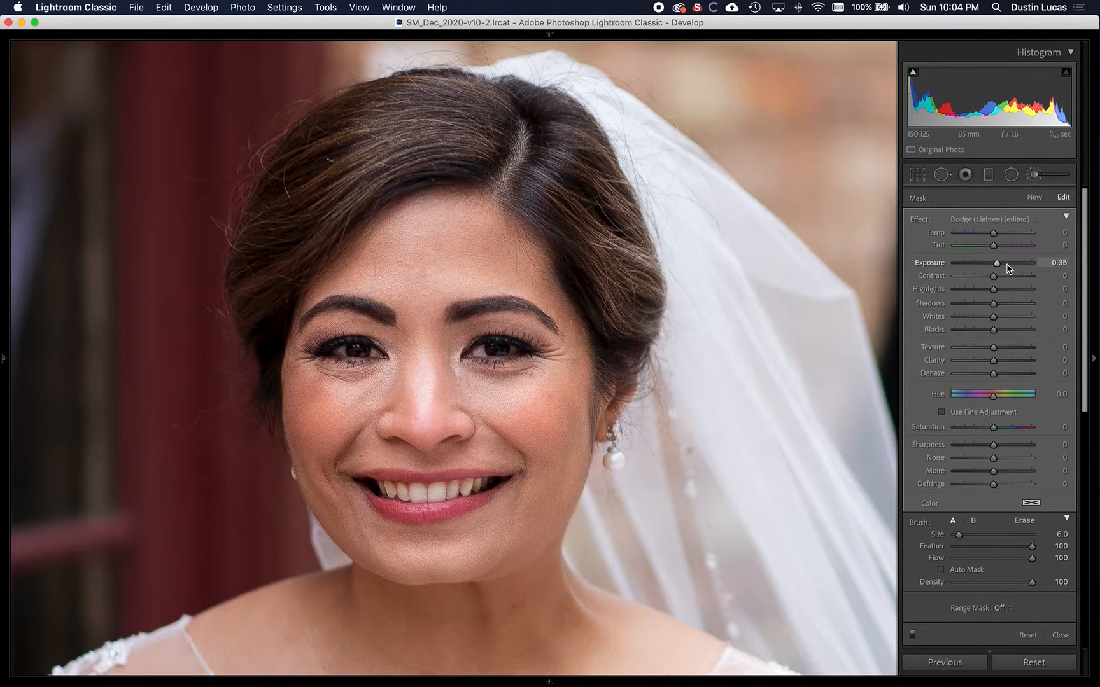
{"action": "left_click", "coordinate": [911, 635]}
{"action": "left_click", "coordinate": [911, 635]}
{"action": "left_click", "coordinate": [912, 635]}
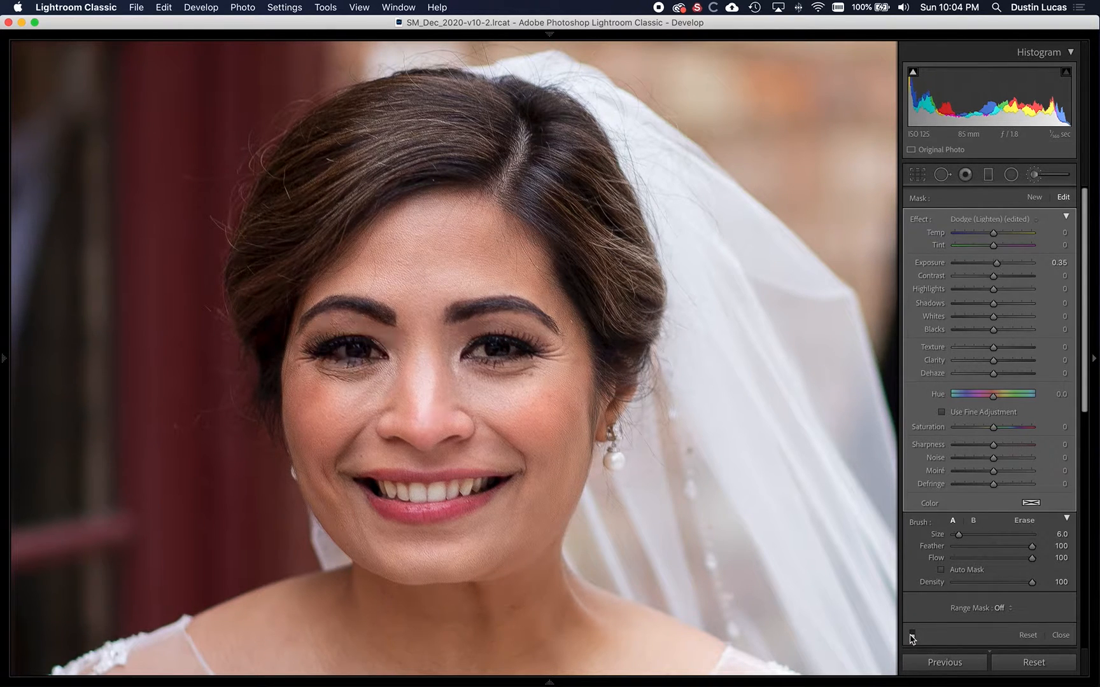
{"action": "left_click", "coordinate": [911, 635]}
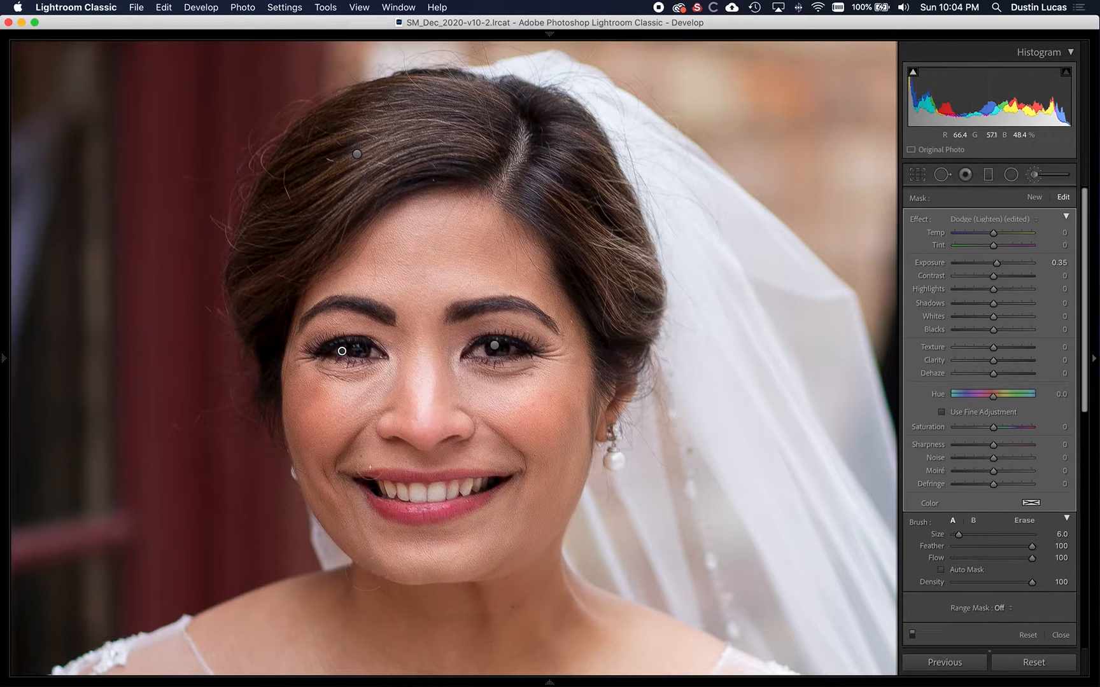
- Extend the 0.35 Exposure dodge mask over the bride's teeth with a size 7 brush
{"action": "mouse_move", "coordinate": [375, 487]}
{"action": "left_mouse_down"}
{"action": "mouse_move", "coordinate": [470, 499]}
{"action": "mouse_move", "coordinate": [494, 483]}
{"action": "mouse_move", "coordinate": [391, 485]}
{"action": "left_mouse_up"}
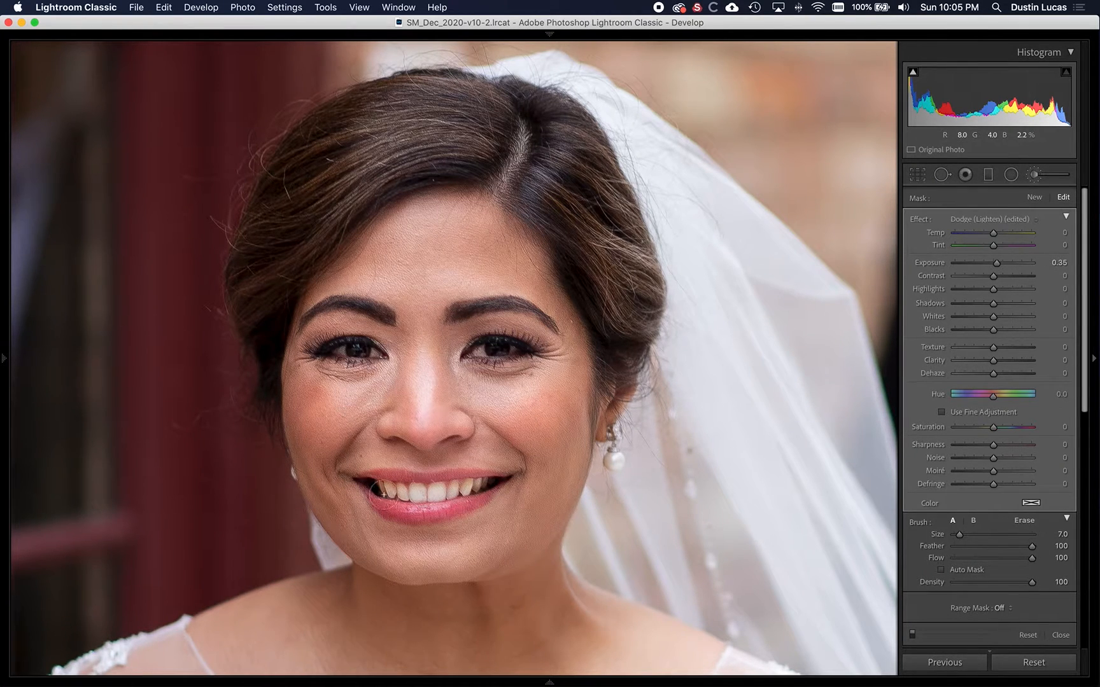
{"action": "left_click_drag", "start_coordinate": [409, 500], "coordinate": [494, 494]}
{"action": "key", "text": "super+minus"}
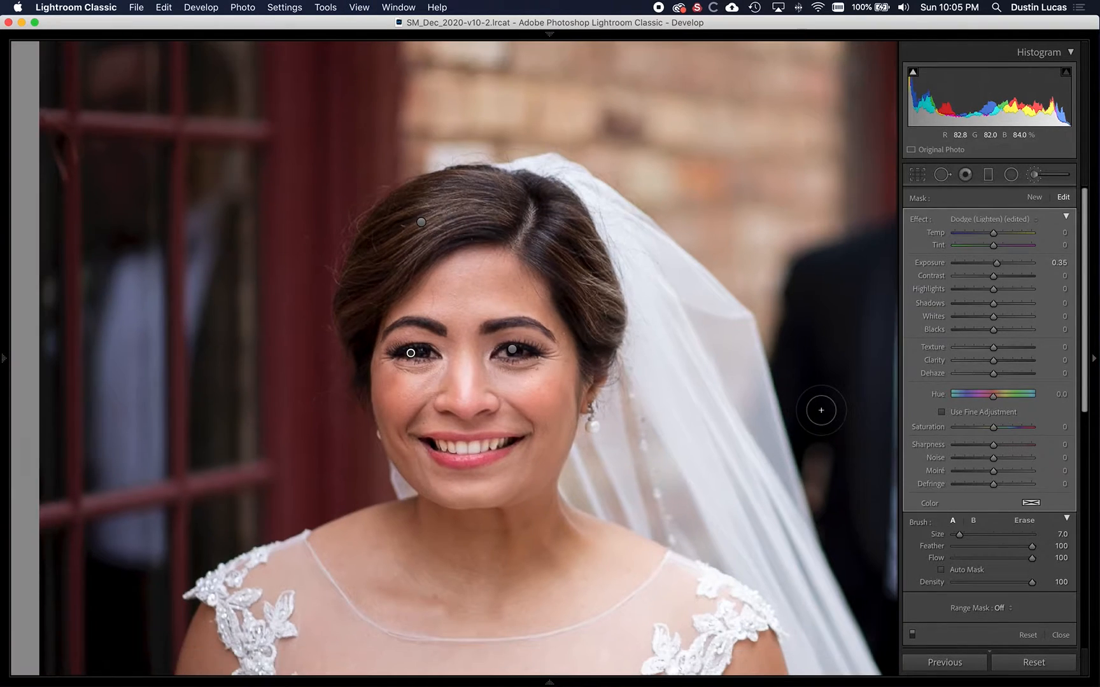
{"action": "key", "text": "super+minus"}
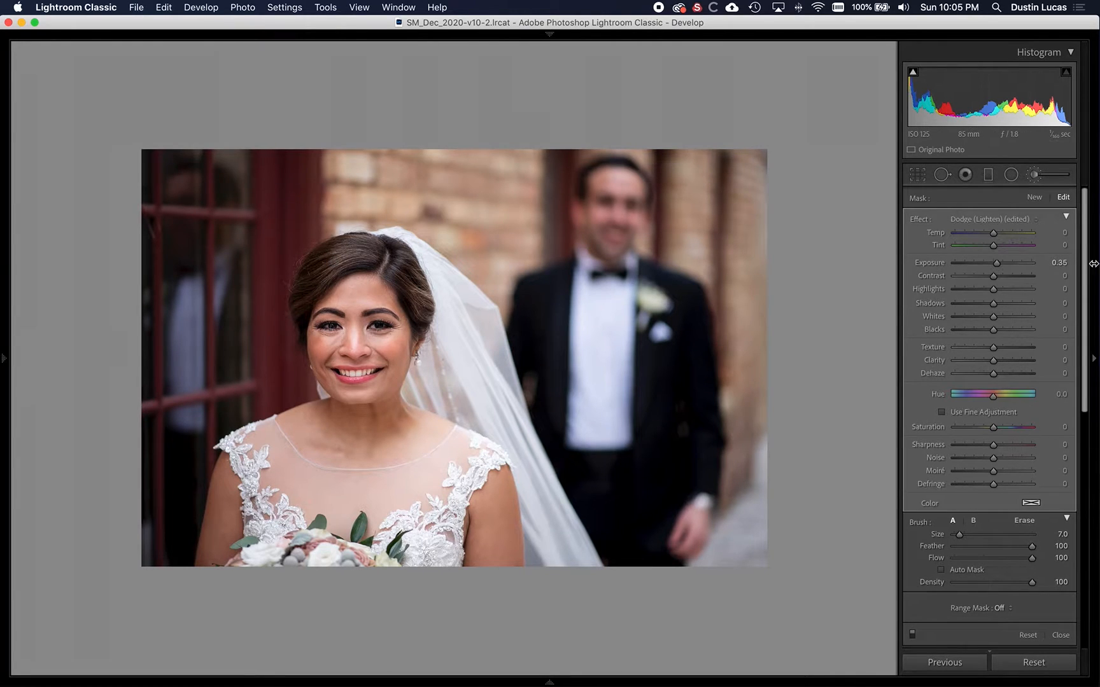
- Start a new brush mask, reset all its effect values, and set Sharpness to -51
{"action": "left_click", "coordinate": [1032, 197]}
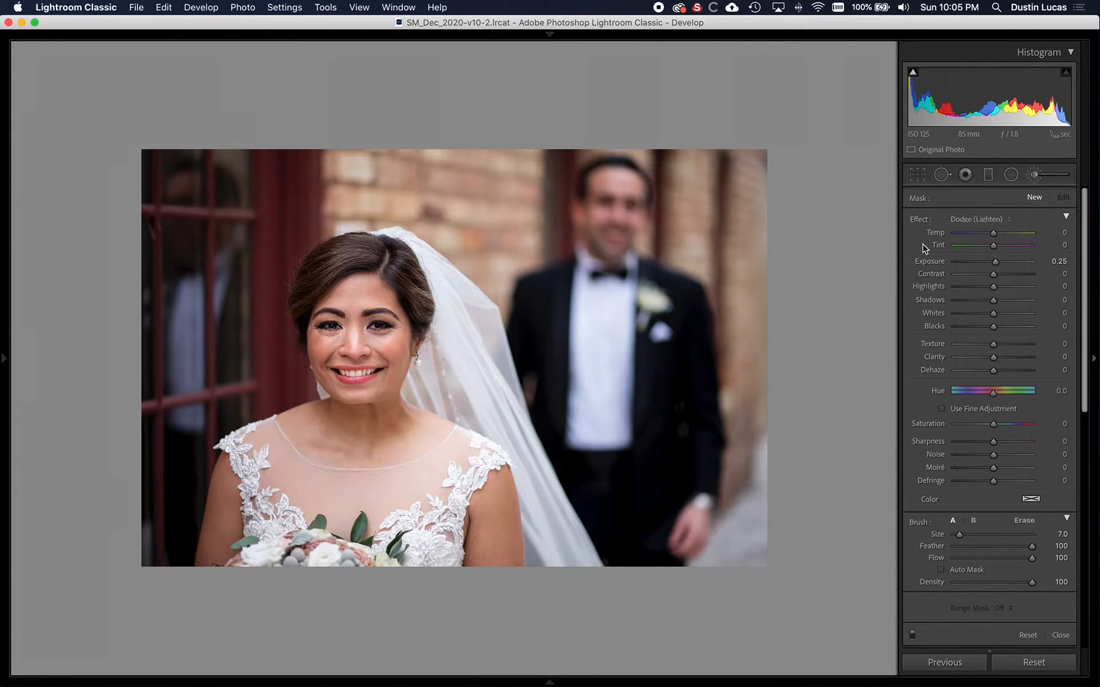
{"action": "key", "text": "alt"}
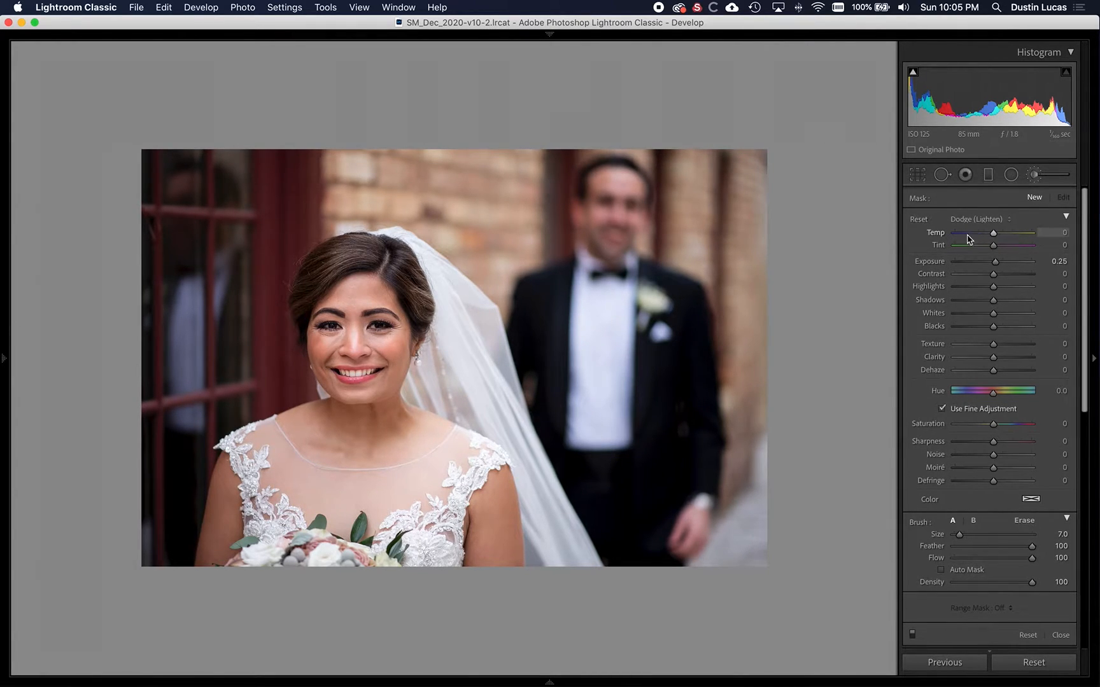
{"action": "left_click", "coordinate": [918, 220]}
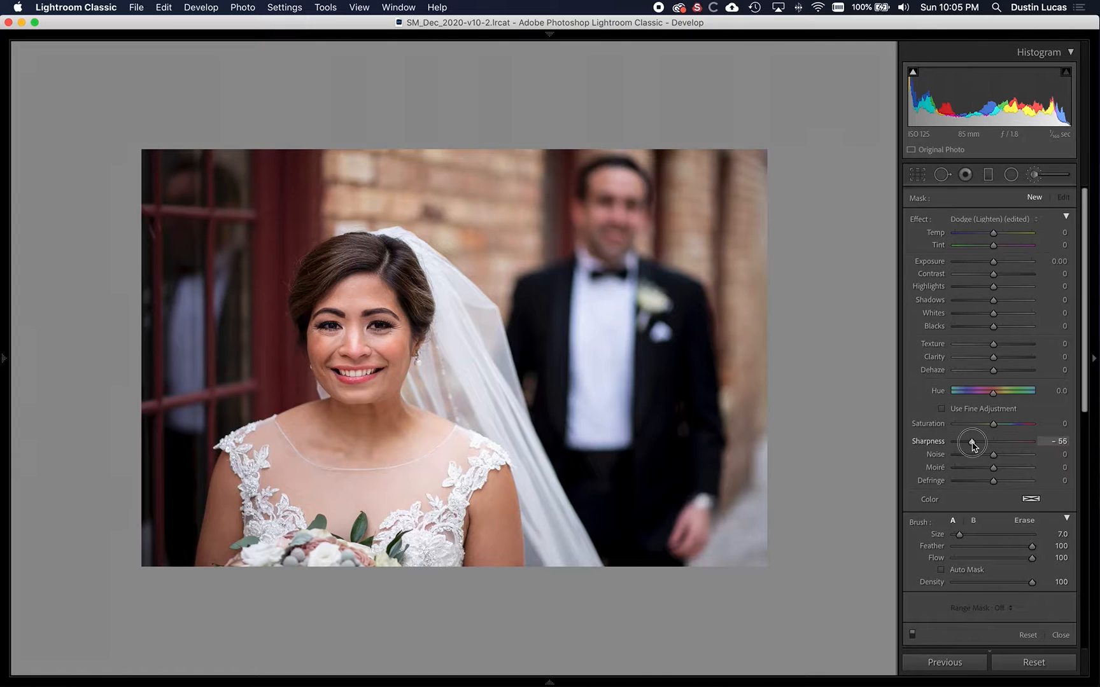
{"action": "left_click_drag", "start_coordinate": [974, 443], "coordinate": [973, 443]}
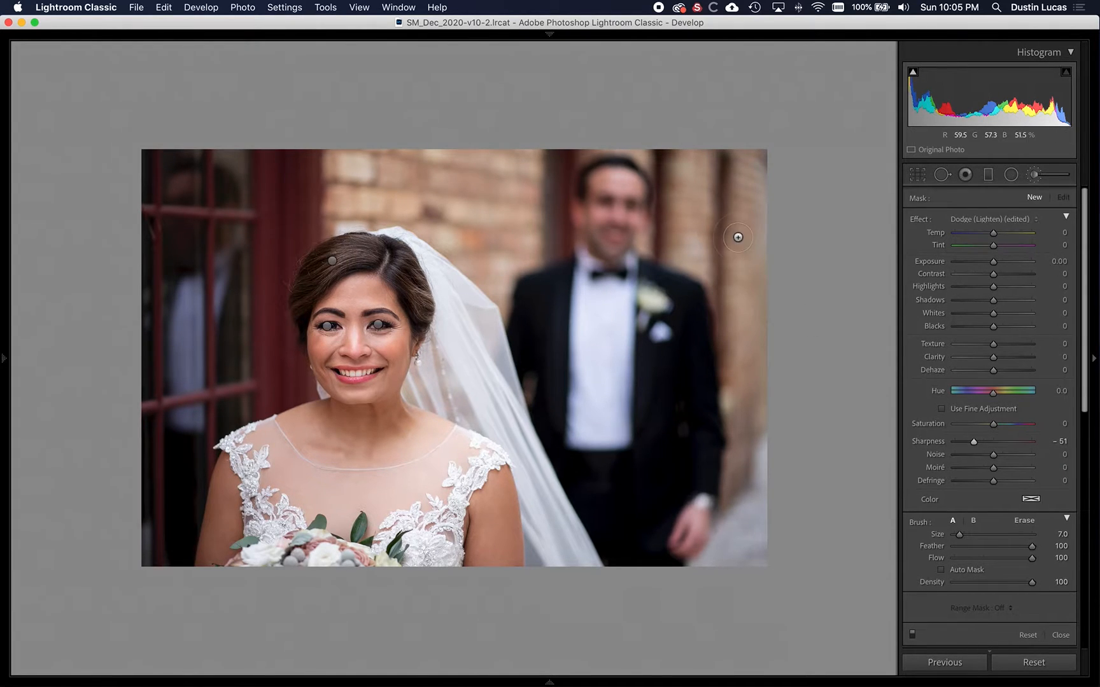
- Paint the -51 Sharpness mask over the door, brick wall, groom and veil at brush size 19, with the mask overlay shown
{"action": "key", "text": "]"}
{"action": "key", "text": "]"}
{"action": "key", "text": "]"}
{"action": "key", "text": "]"}
{"action": "key", "text": "]"}
{"action": "key", "text": "]"}
{"action": "key", "text": "]"}
{"action": "key", "text": "]"}
{"action": "key", "text": "]"}
{"action": "key", "text": "]"}
{"action": "key", "text": "]"}
{"action": "key", "text": "]"}
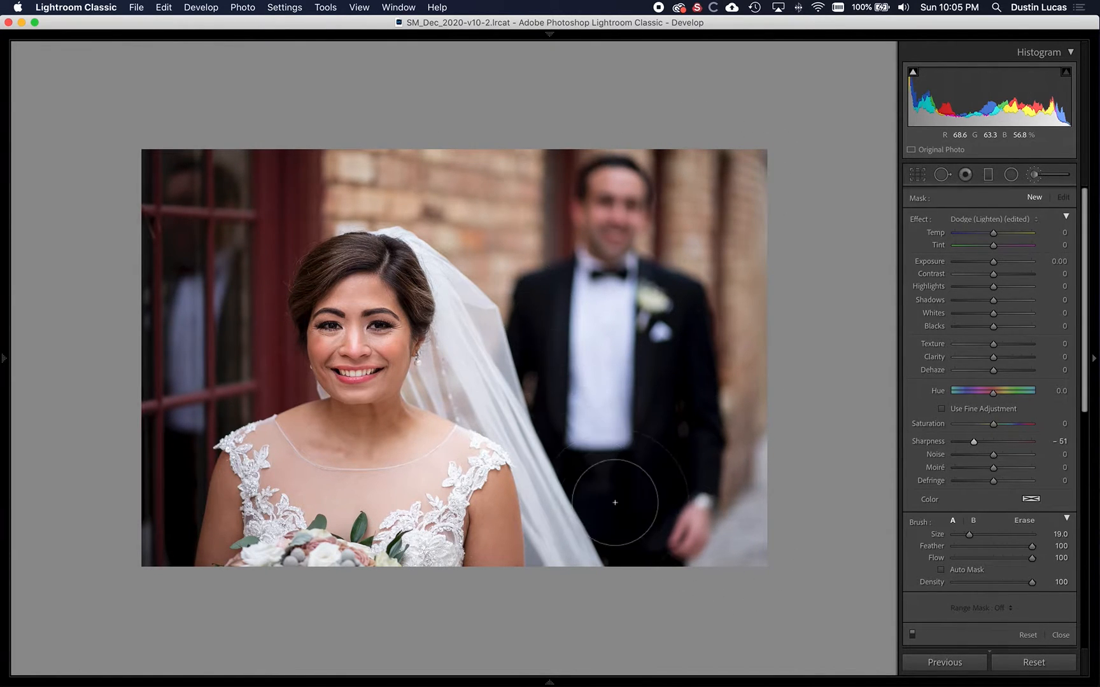
{"action": "left_click_drag", "start_coordinate": [737, 432], "coordinate": [737, 432]}
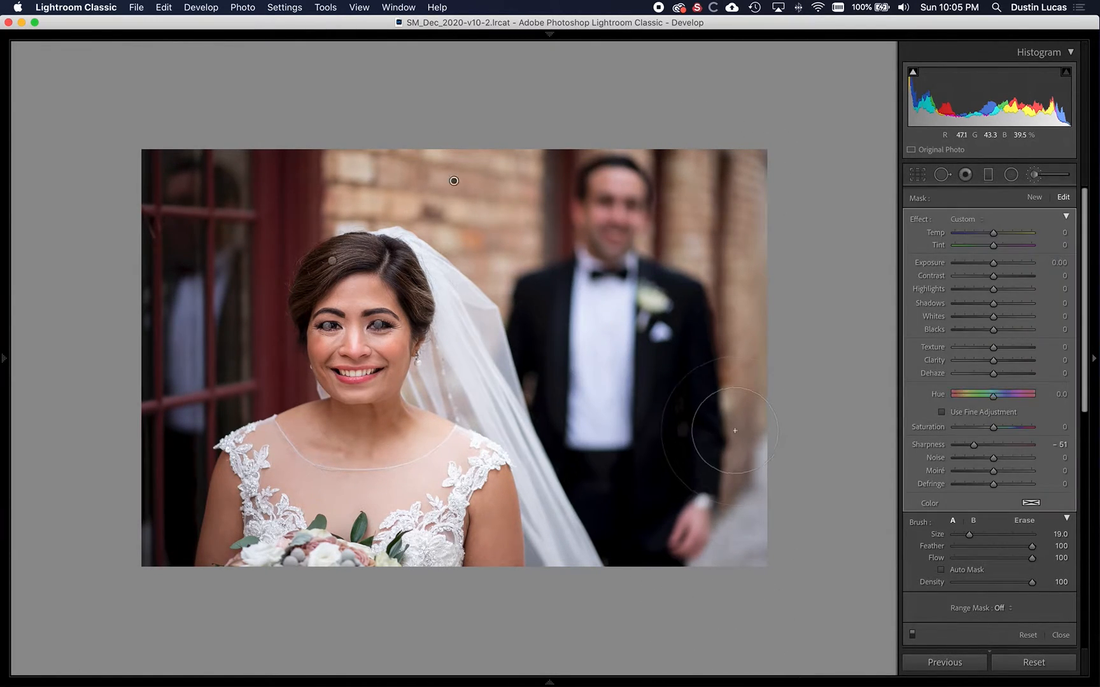
{"action": "key", "text": "o"}
{"action": "mouse_move", "coordinate": [192, 197]}
{"action": "left_mouse_down"}
{"action": "mouse_move", "coordinate": [213, 156]}
{"action": "mouse_move", "coordinate": [207, 234]}
{"action": "mouse_move", "coordinate": [224, 343]}
{"action": "mouse_move", "coordinate": [141, 437]}
{"action": "mouse_move", "coordinate": [143, 541]}
{"action": "mouse_move", "coordinate": [164, 495]}
{"action": "mouse_move", "coordinate": [154, 464]}
{"action": "mouse_move", "coordinate": [138, 490]}
{"action": "mouse_move", "coordinate": [138, 536]}
{"action": "left_mouse_up"}
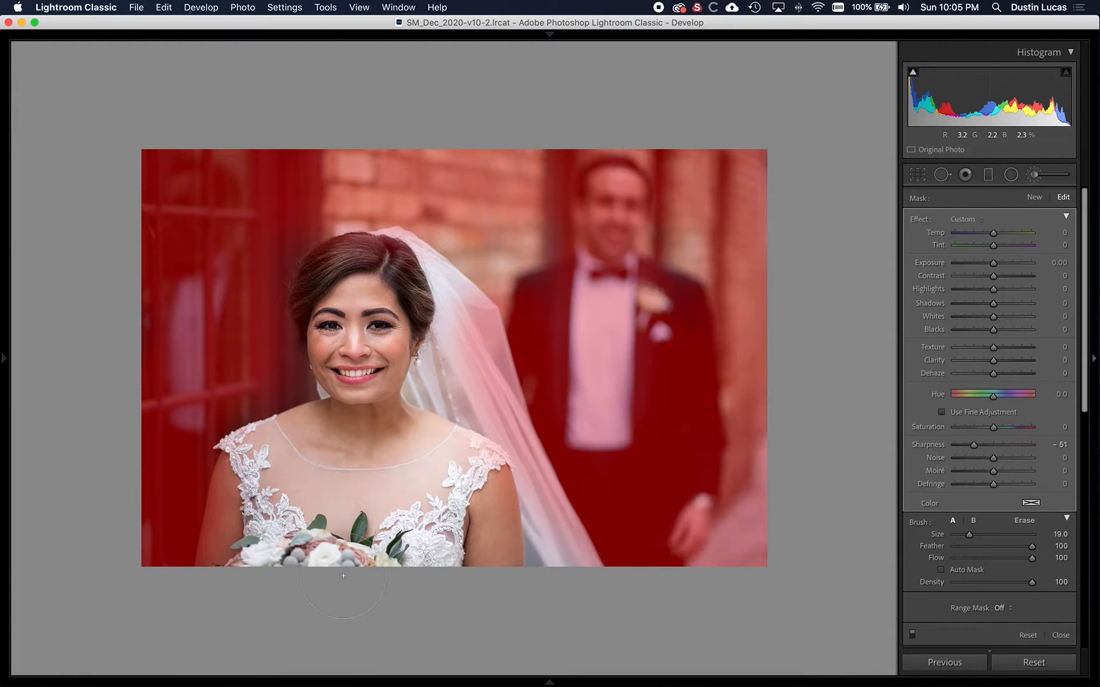
{"action": "mouse_move", "coordinate": [580, 511]}
{"action": "left_mouse_down"}
{"action": "mouse_move", "coordinate": [559, 375]}
{"action": "mouse_move", "coordinate": [514, 339]}
{"action": "mouse_move", "coordinate": [475, 362]}
{"action": "mouse_move", "coordinate": [498, 313]}
{"action": "mouse_move", "coordinate": [482, 256]}
{"action": "mouse_move", "coordinate": [411, 186]}
{"action": "left_mouse_up"}
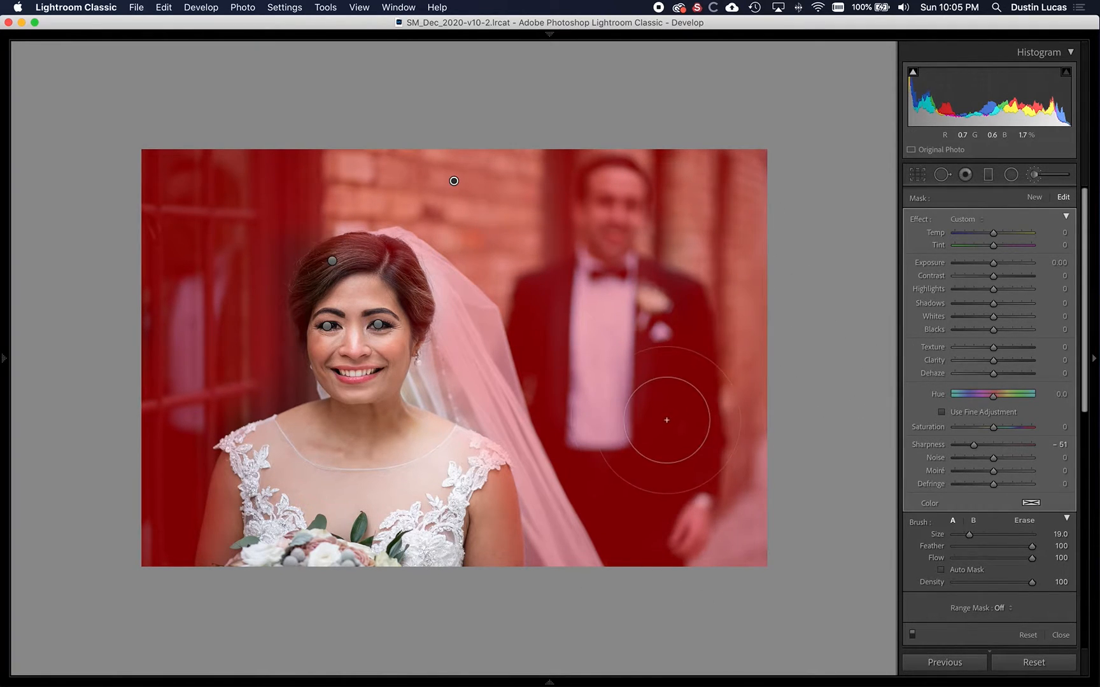
- Erase the background softening mask from the bride's hair, veil and shoulder with the eraser Flow at 100, and hide the mask overlay
{"action": "key", "text": "alt"}
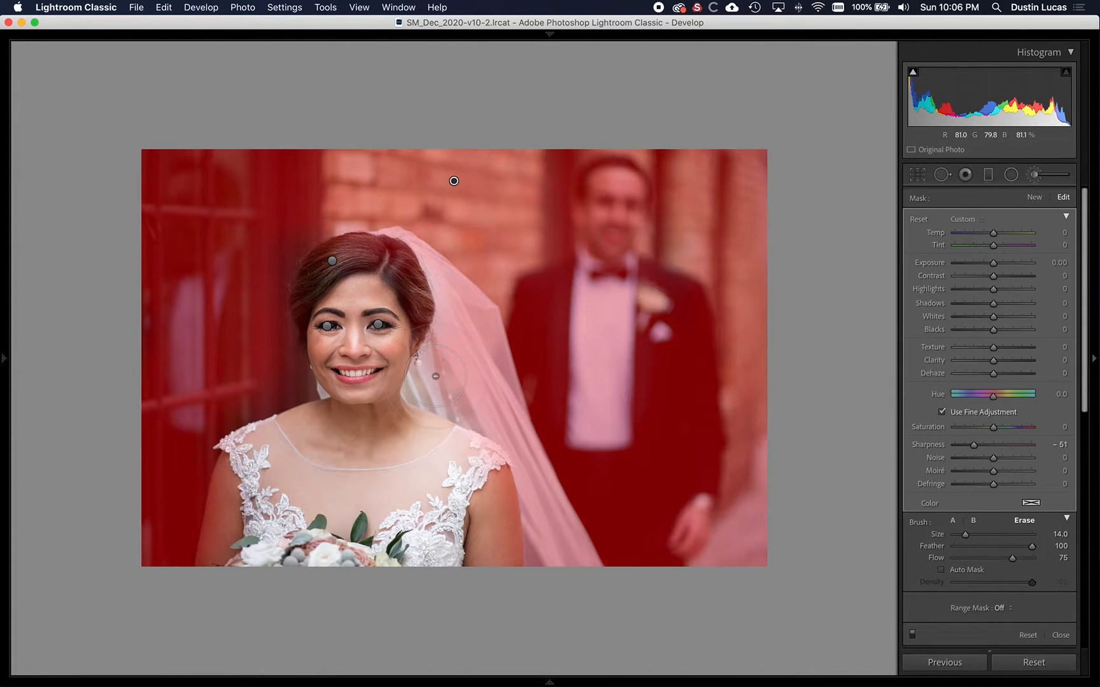
{"action": "left_click_drag", "start_coordinate": [1013, 559], "coordinate": [1032, 558]}
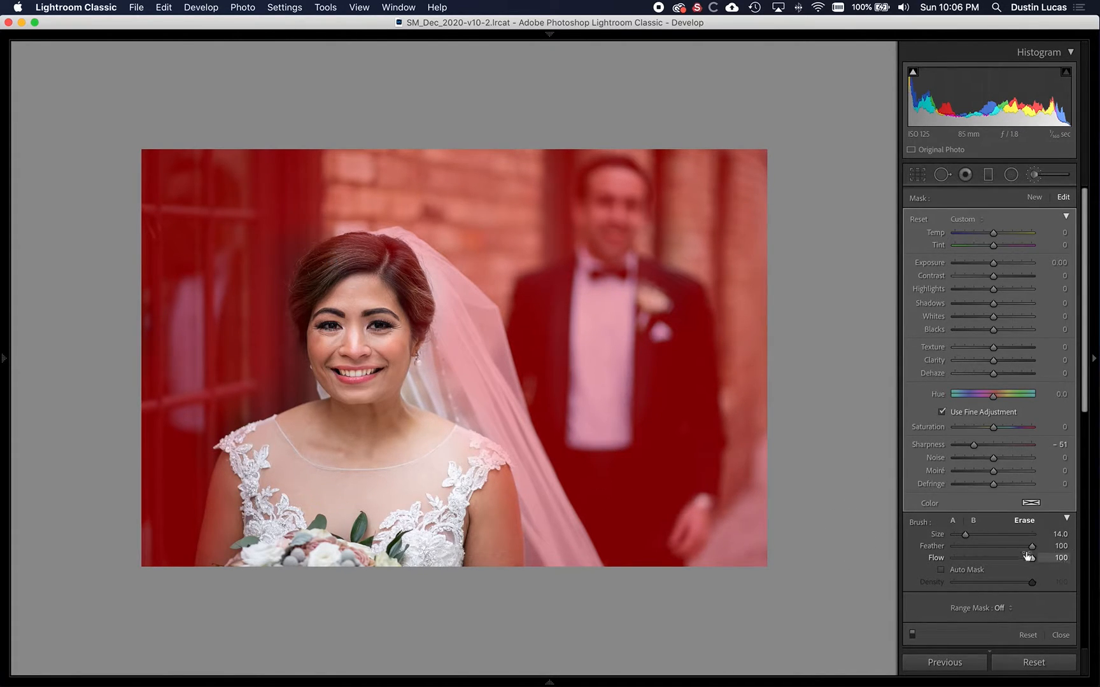
{"action": "key", "text": "alt"}
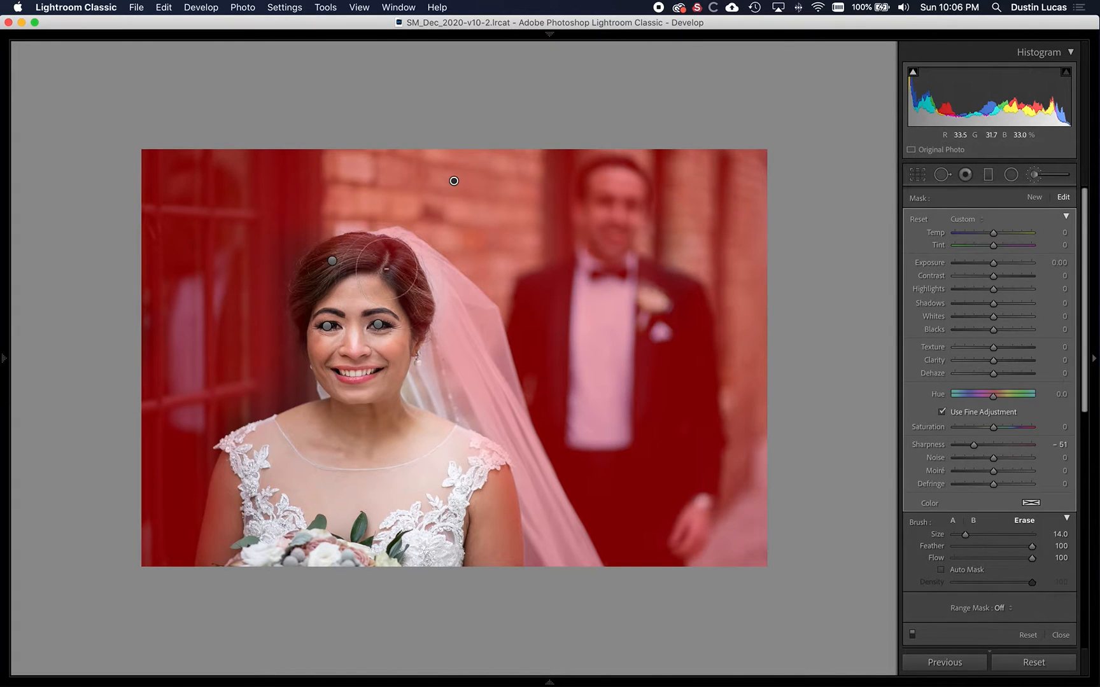
{"action": "mouse_move", "coordinate": [386, 259]}
{"action": "left_mouse_down"}
{"action": "mouse_move", "coordinate": [473, 361]}
{"action": "mouse_move", "coordinate": [495, 461]}
{"action": "mouse_move", "coordinate": [568, 583]}
{"action": "mouse_move", "coordinate": [543, 555]}
{"action": "left_mouse_up"}
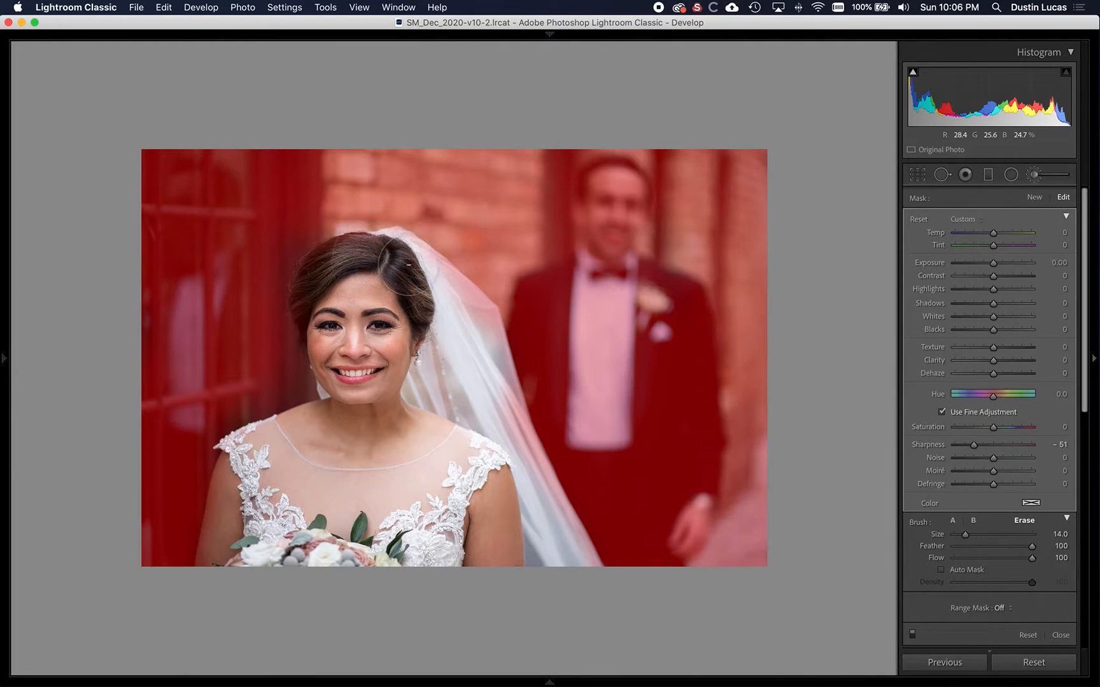
{"action": "left_click_drag", "start_coordinate": [482, 428], "coordinate": [521, 554]}
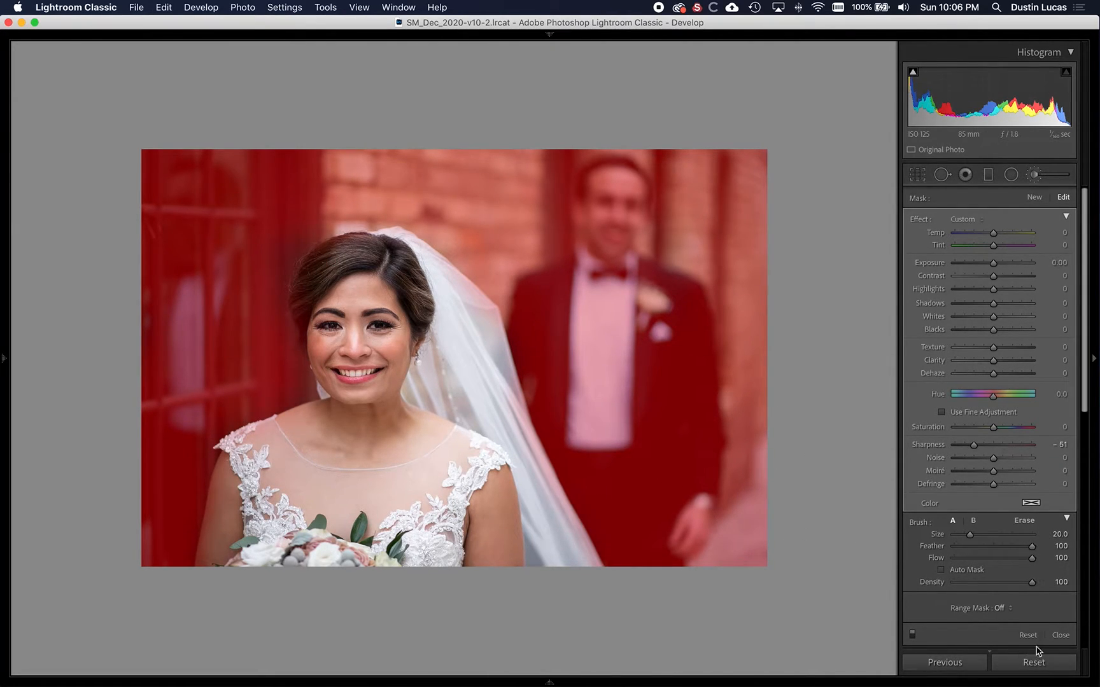
{"action": "key", "text": "o"}
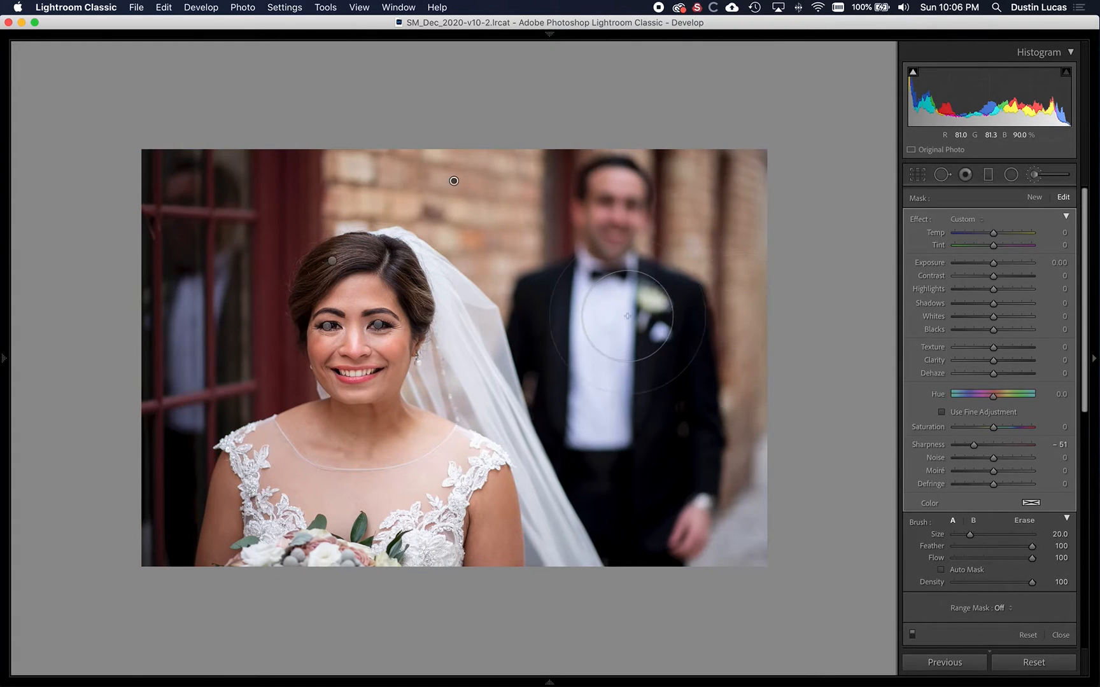
- Compare the bride's face up close with the brush adjustments switched off and back on
{"action": "key", "text": "super+equal"}
{"action": "key", "text": "super+equal"}
{"action": "left_click_drag", "start_coordinate": [250, 355], "coordinate": [386, 284]}
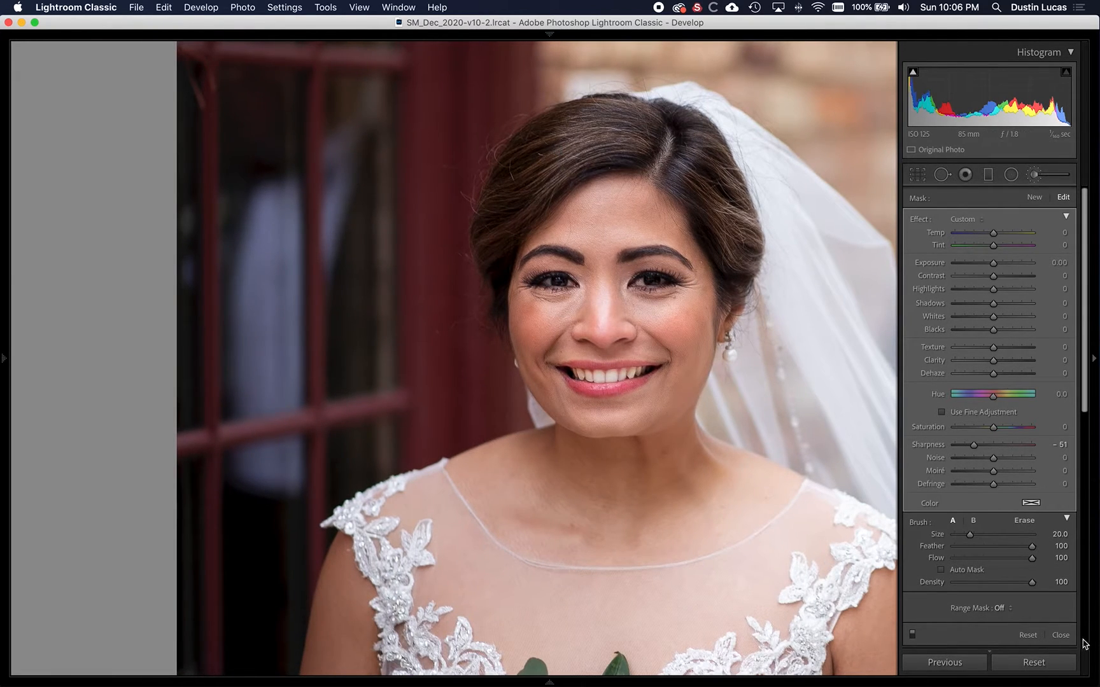
{"action": "left_click", "coordinate": [912, 634]}
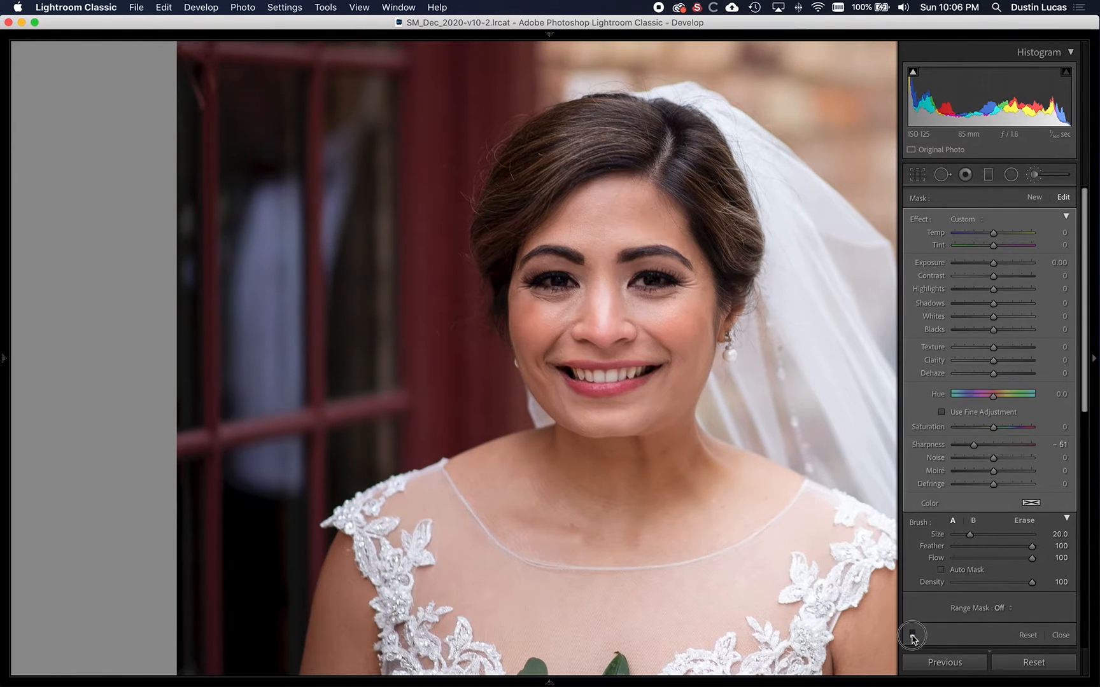
{"action": "left_click", "coordinate": [912, 634]}
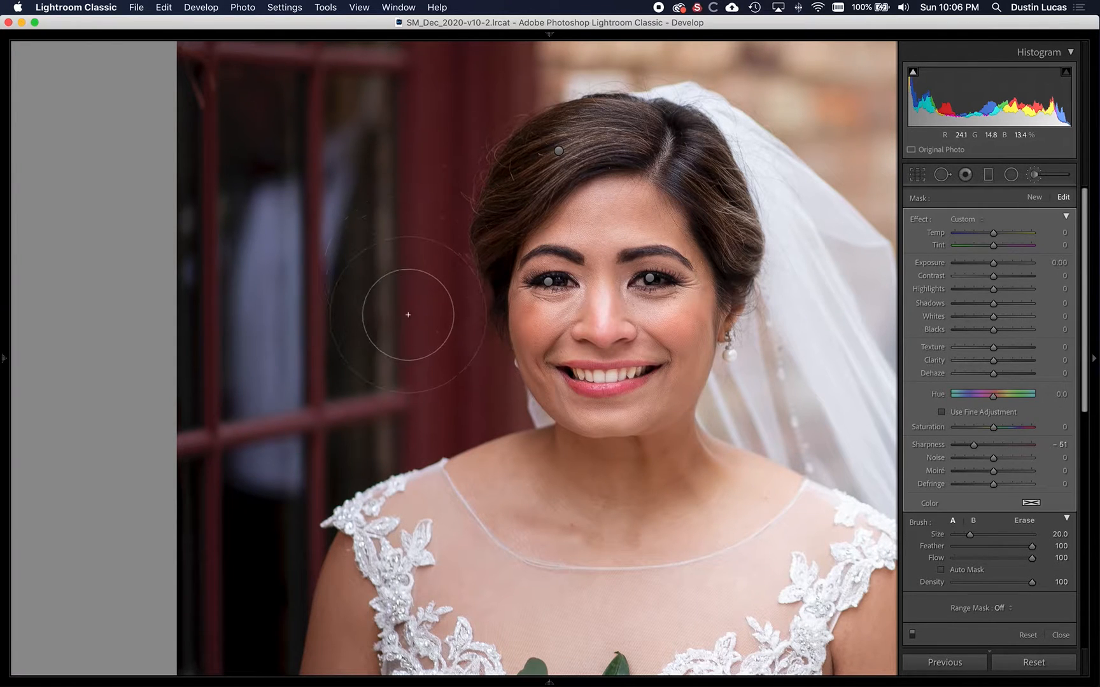
{"action": "key", "text": "super+minus"}
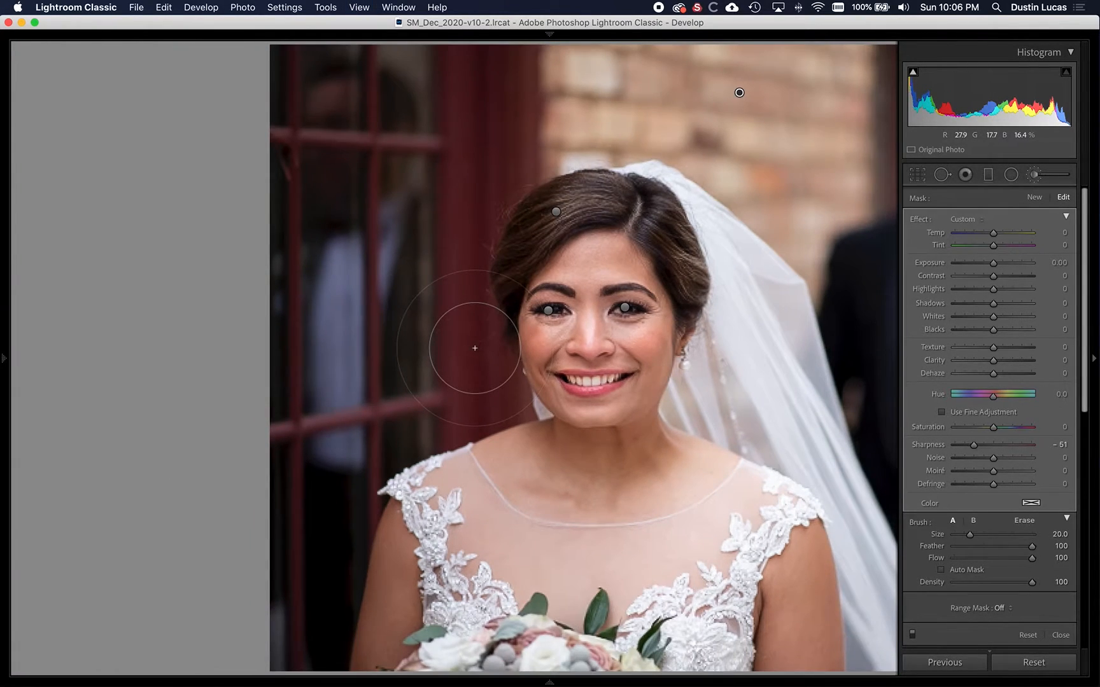
{"action": "key", "text": "super+minus"}
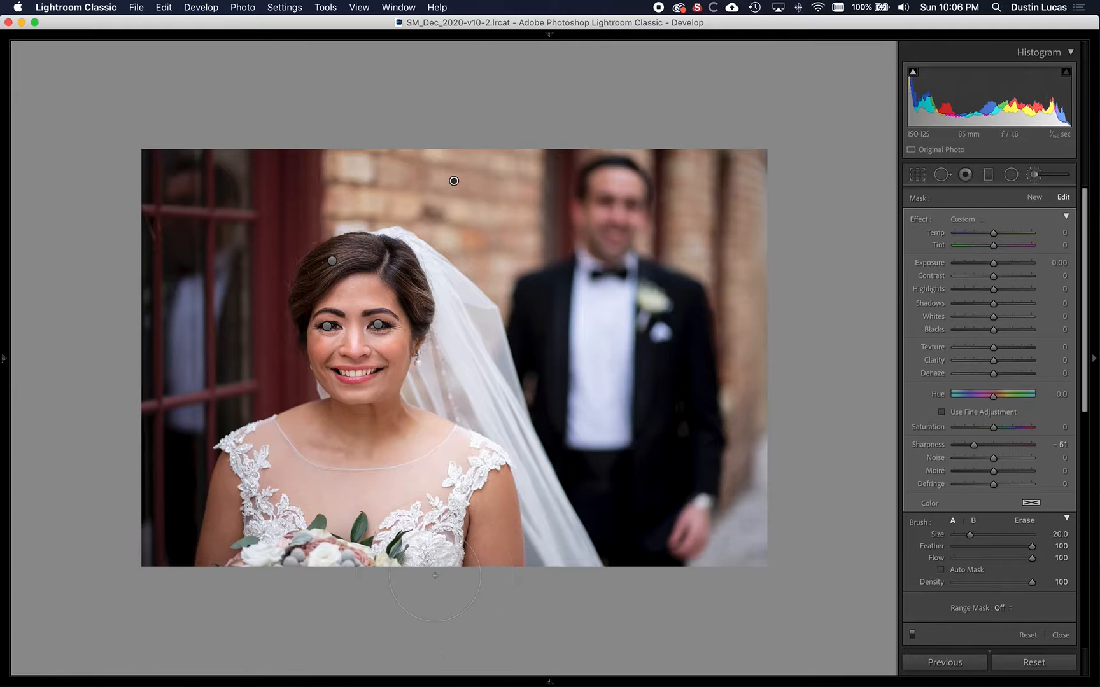
- Show the toolbar and review the Show Edit Pins options without changing the setting
{"action": "key", "text": "t"}
{"action": "left_click", "coordinate": [85, 663]}
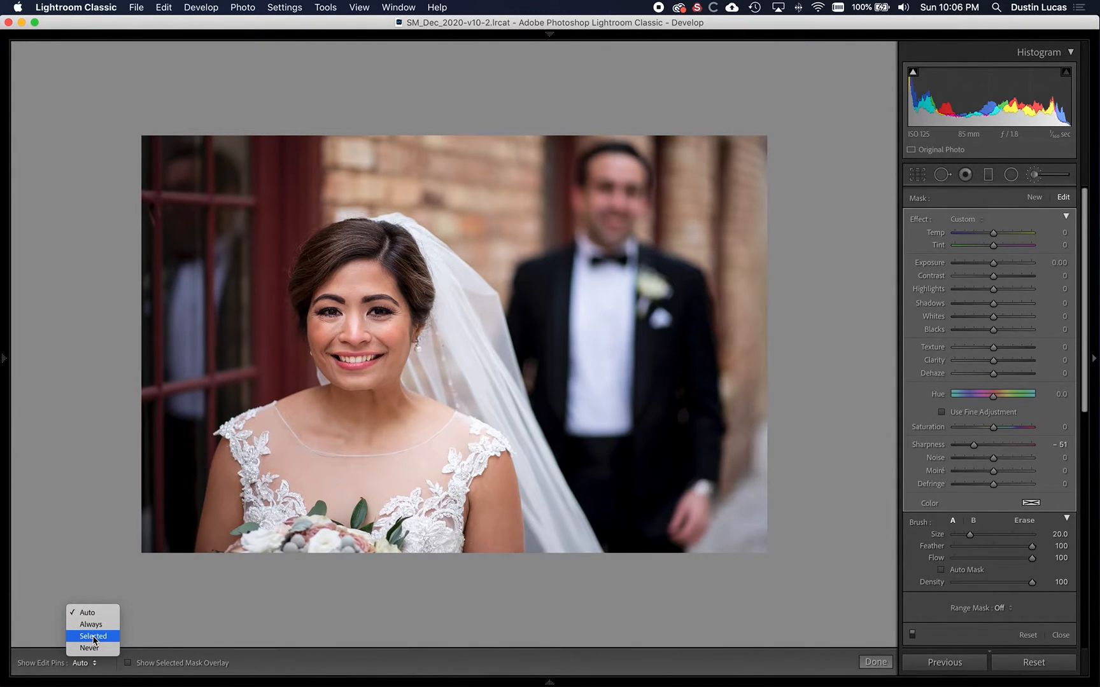
{"action": "left_click", "coordinate": [287, 609]}
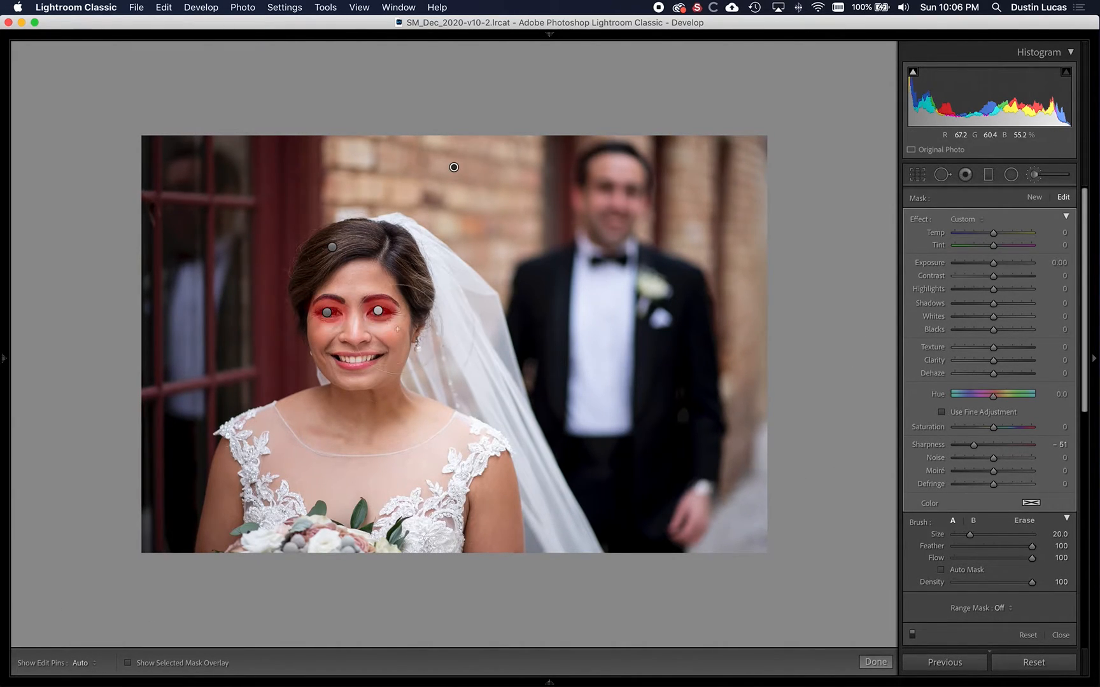
- Set the Exposure of the dodge mask around the bride's eyes to 0.15 and slightly lower the Exposure of the eyes and teeth mask
{"action": "left_click", "coordinate": [377, 315]}
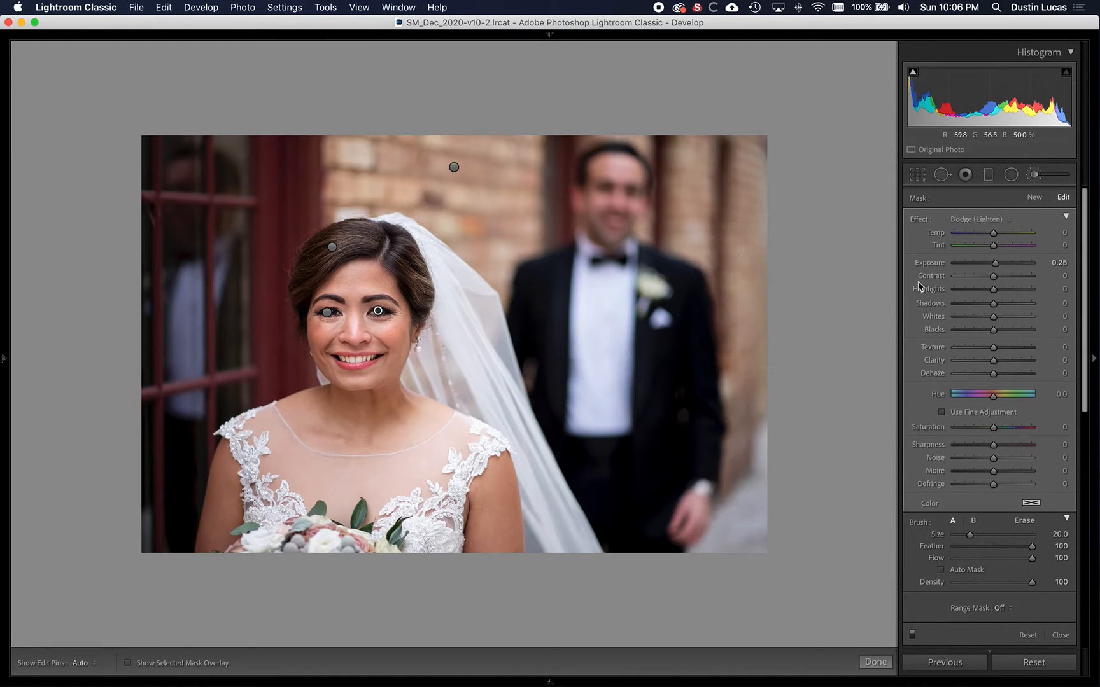
{"action": "left_click", "coordinate": [1055, 261]}
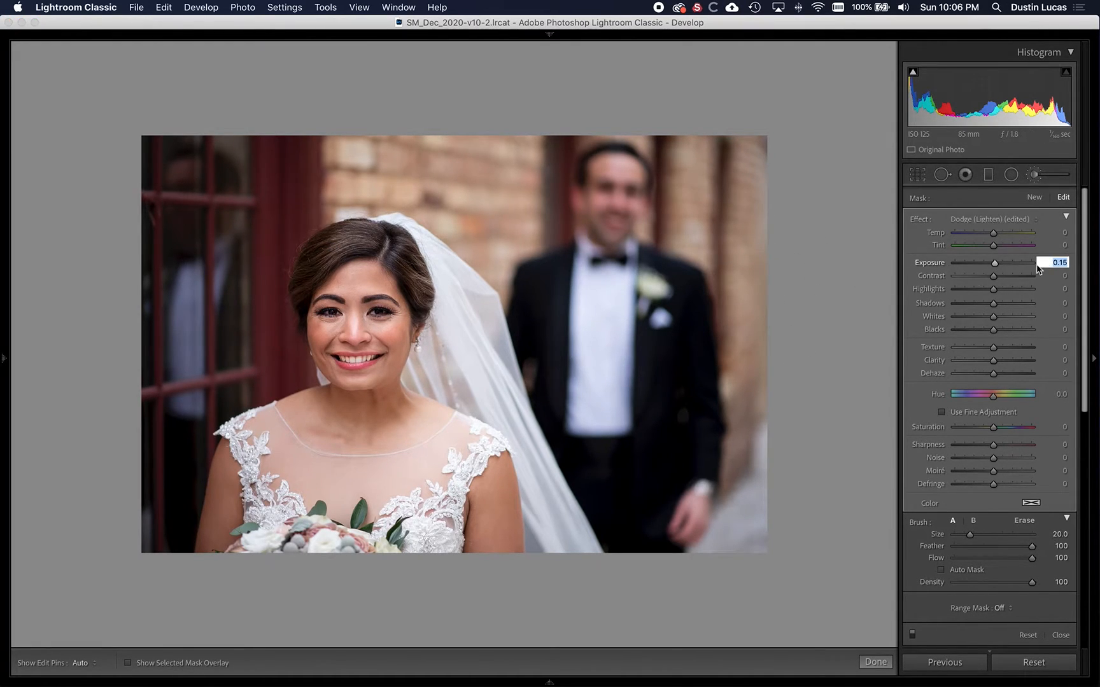
{"action": "left_click", "coordinate": [328, 314]}
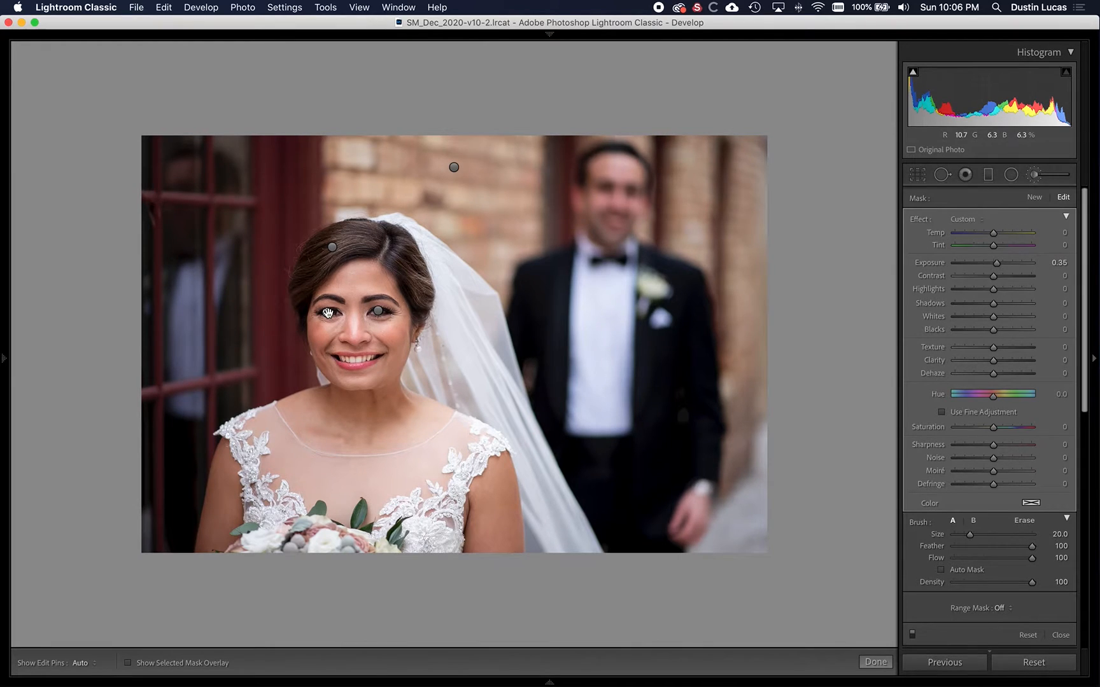
{"action": "left_click_drag", "start_coordinate": [998, 264], "coordinate": [995, 264]}
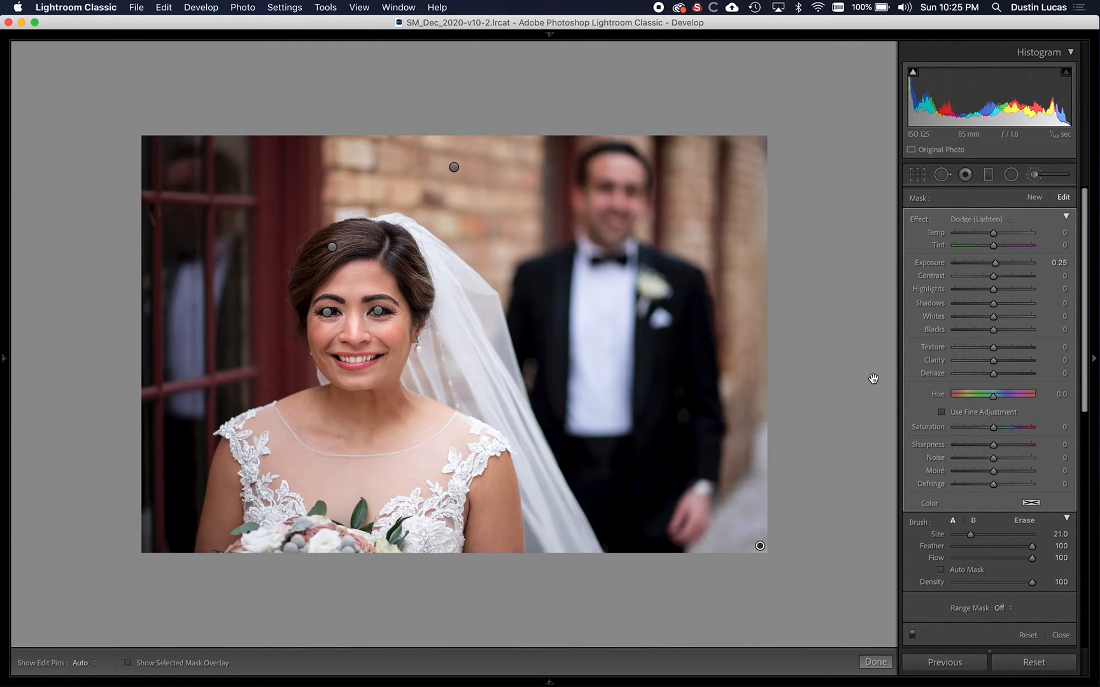
- Review the External Editing preferences and open the portrait for editing in Adobe Photoshop 2020
{"action": "key", "text": "super+comma"}
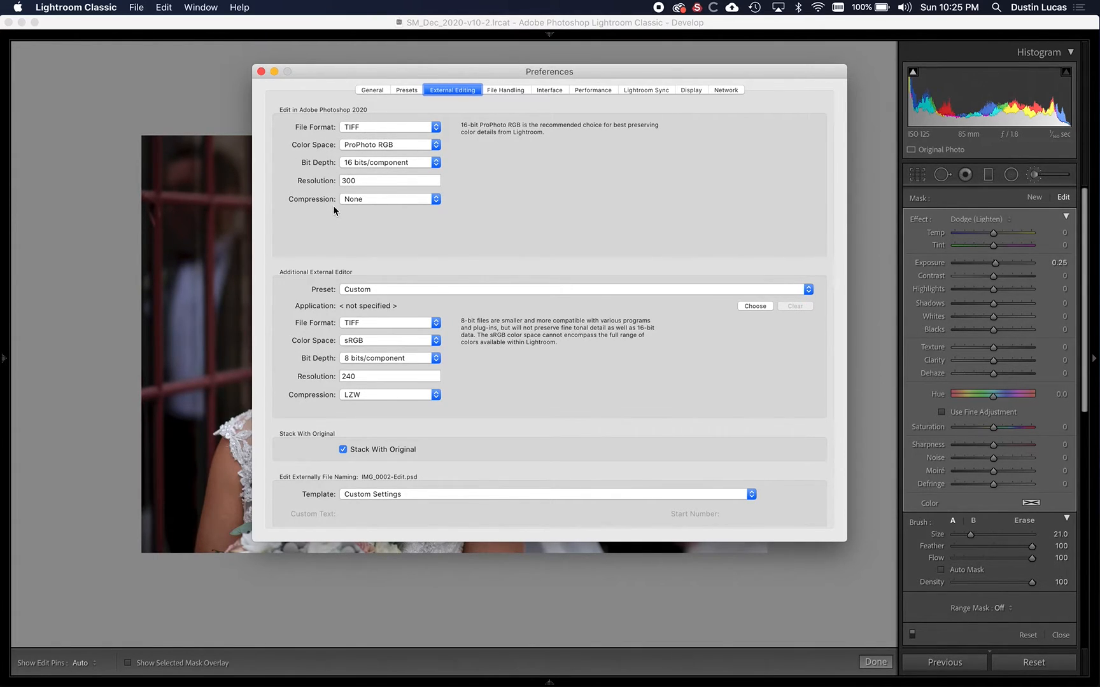
{"action": "left_click", "coordinate": [262, 73]}
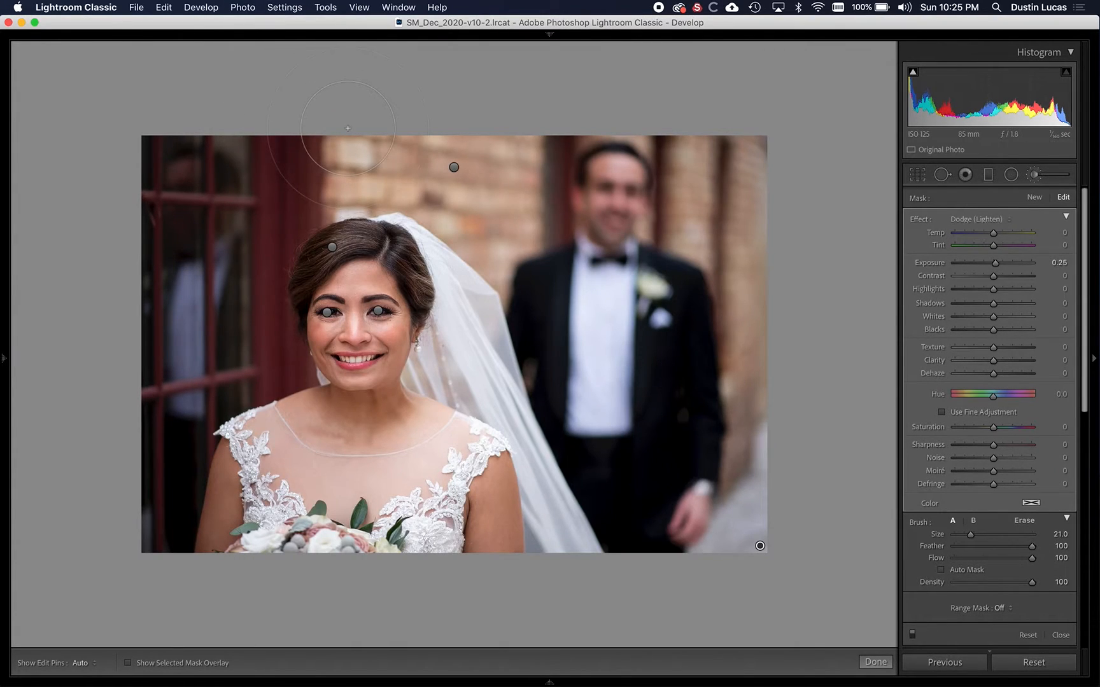
{"action": "key", "text": "super+e"}
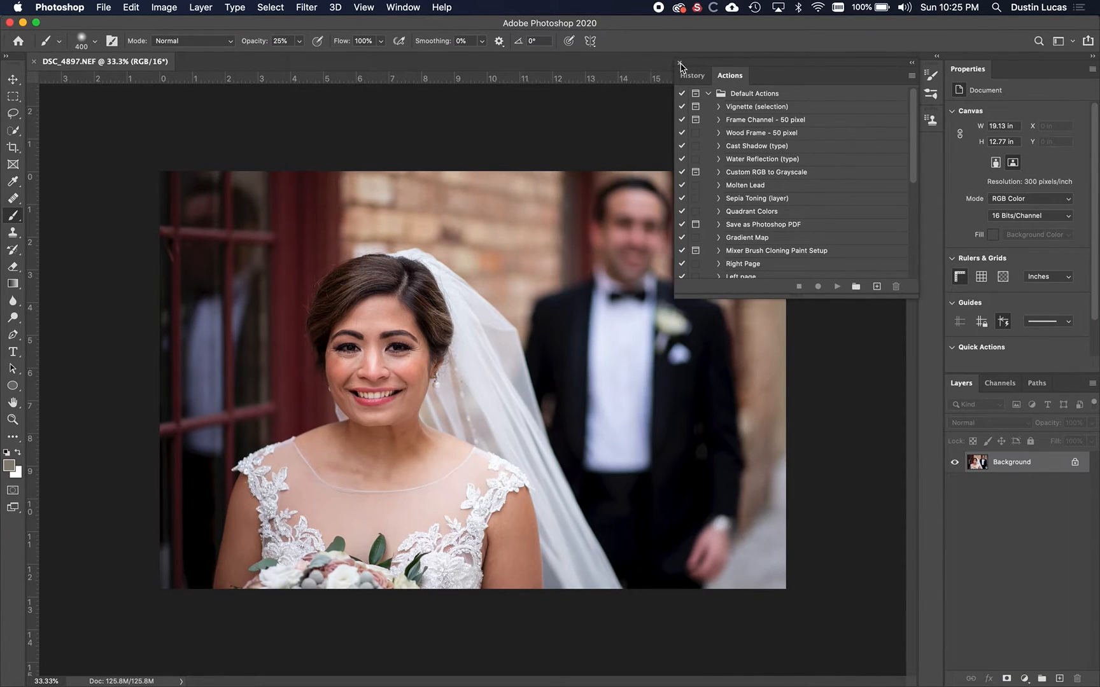
- Create a new action named Output Sharpening in the Default Actions set and start recording it
{"action": "left_click", "coordinate": [877, 287]}
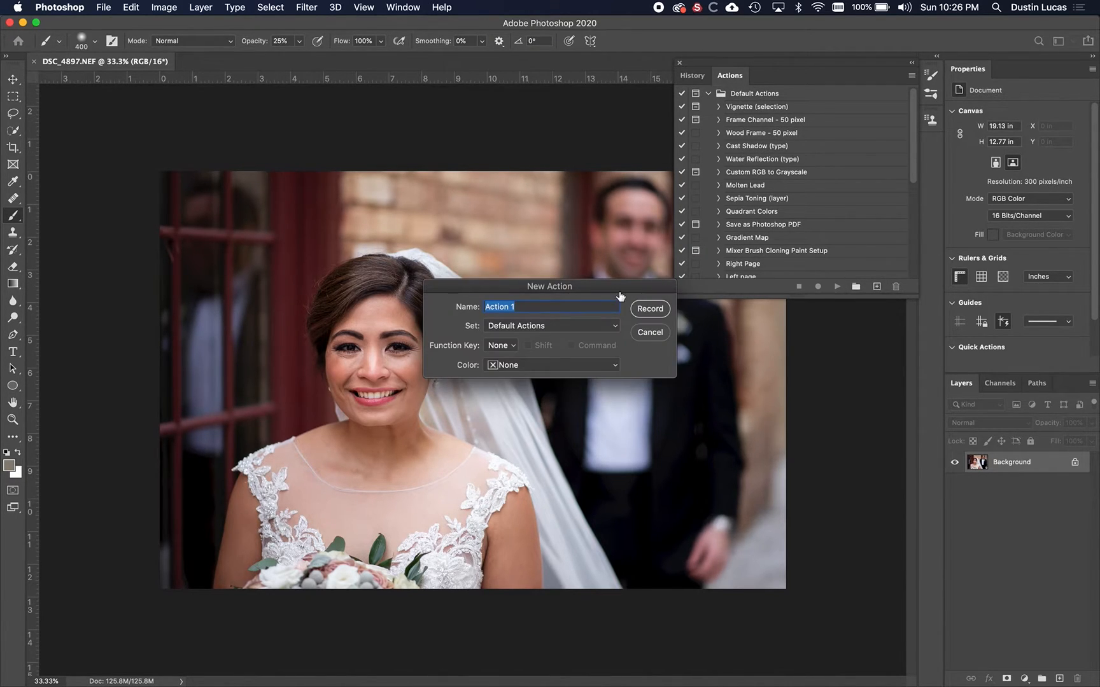
{"action": "type", "text": "Put"}
{"action": "key", "text": "BackSpace"}
{"action": "key", "text": "BackSpace"}
{"action": "key", "text": "BackSpace"}
{"action": "type", "text": "Output Sharpeneing"}
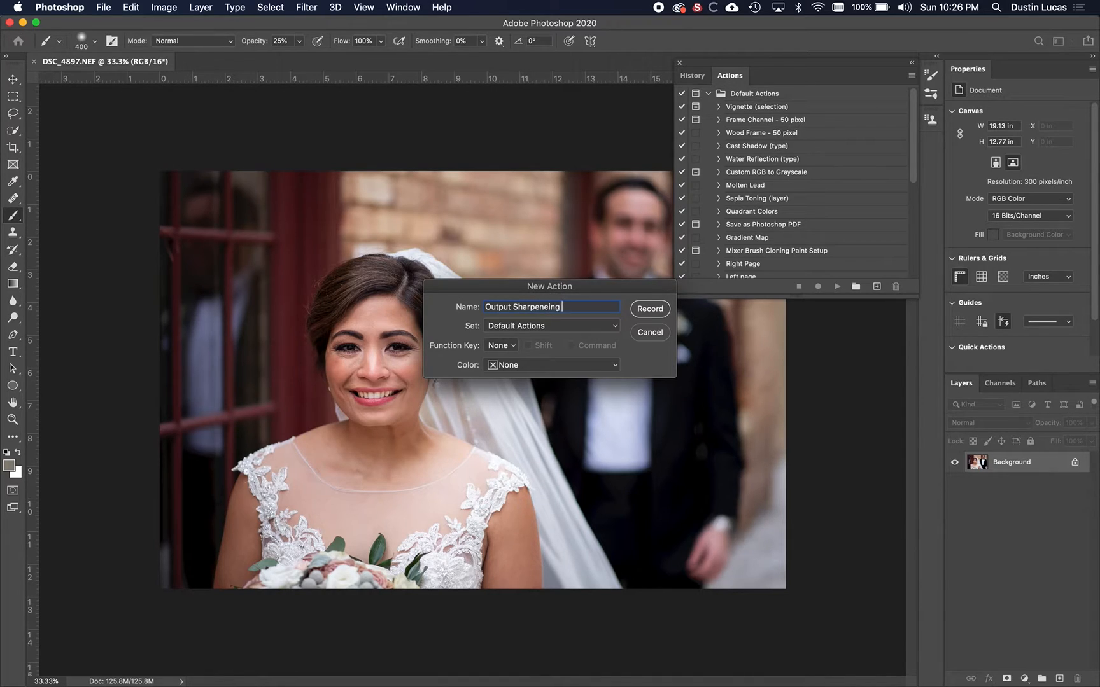
{"action": "key", "text": "BackSpace"}
{"action": "key", "text": "BackSpace"}
{"action": "key", "text": "BackSpace"}
{"action": "key", "text": "BackSpace"}
{"action": "type", "text": "ing"}
{"action": "left_click", "coordinate": [647, 311]}
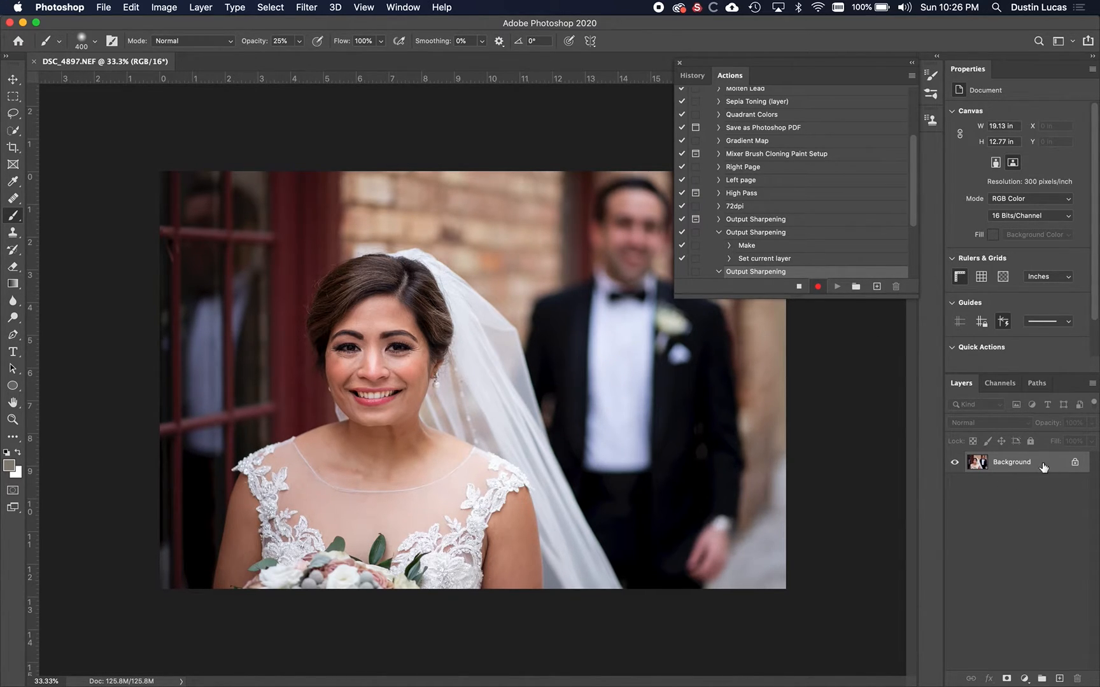
- Copy the Background layer to a new layer named Output
{"action": "key", "text": "super+shift+n"}
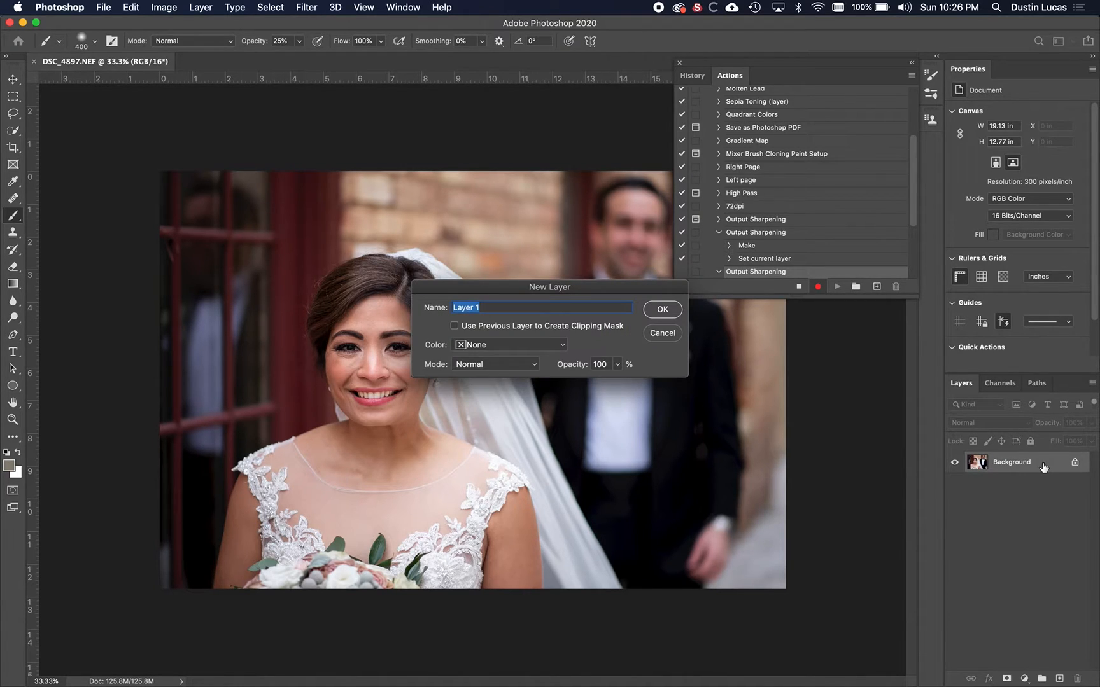
{"action": "type", "text": "Output"}
{"action": "key", "text": "Return"}
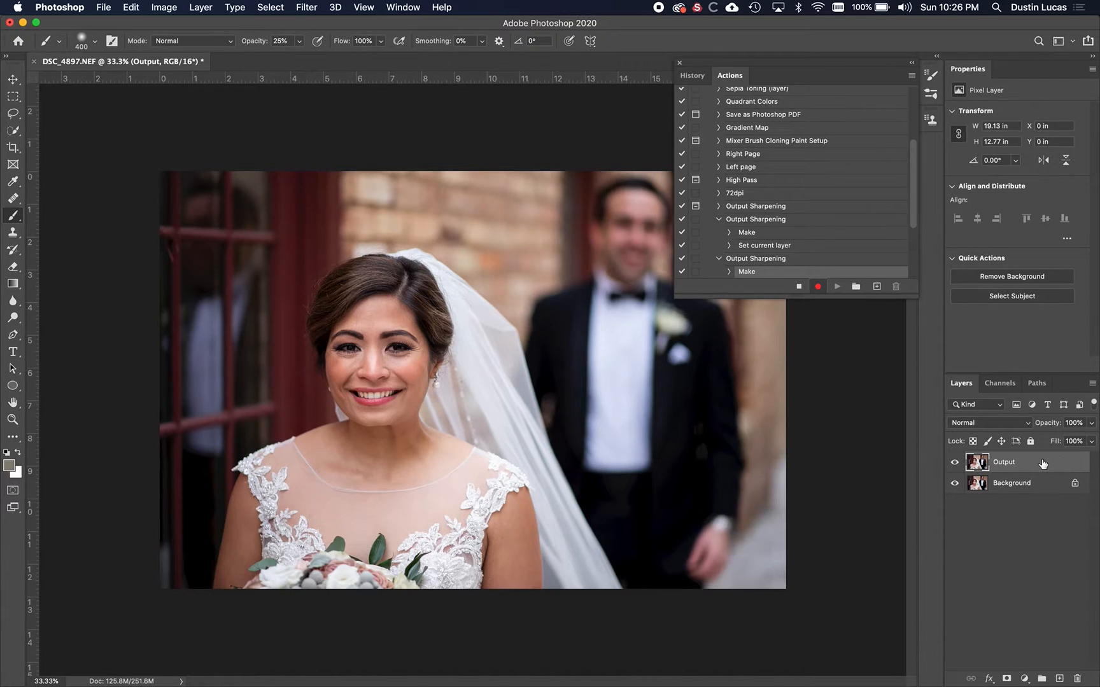
- Set the Output layer's blend mode to Overlay and its opacity to 50% in the blending options
{"action": "double_click", "coordinate": [1041, 463]}
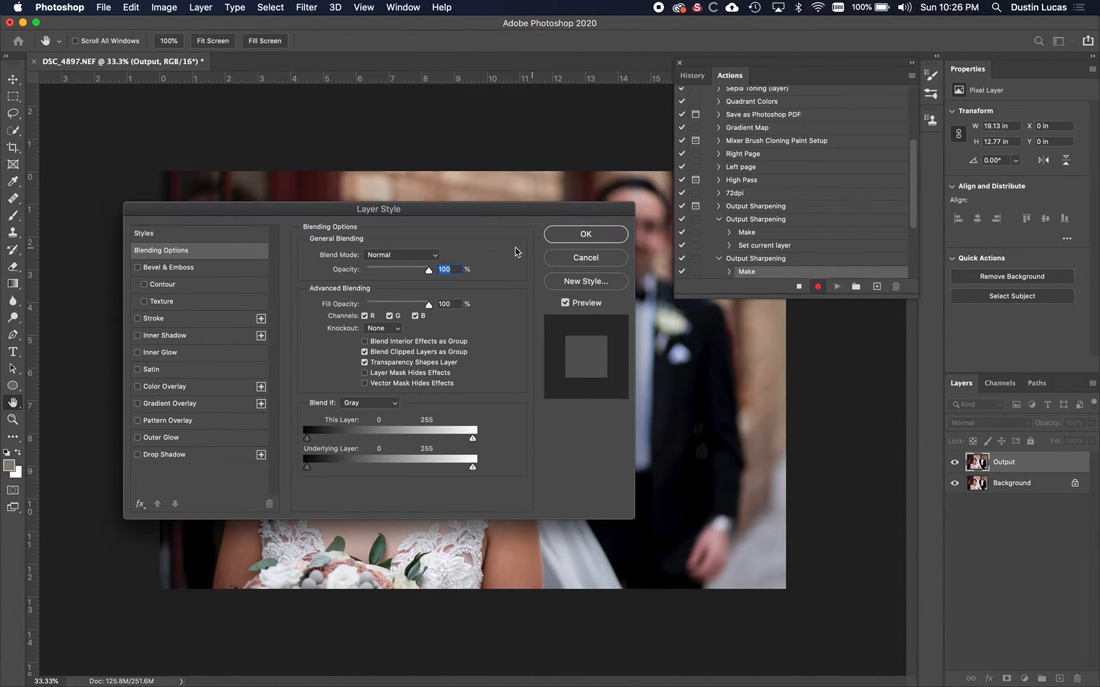
{"action": "left_click", "coordinate": [399, 253]}
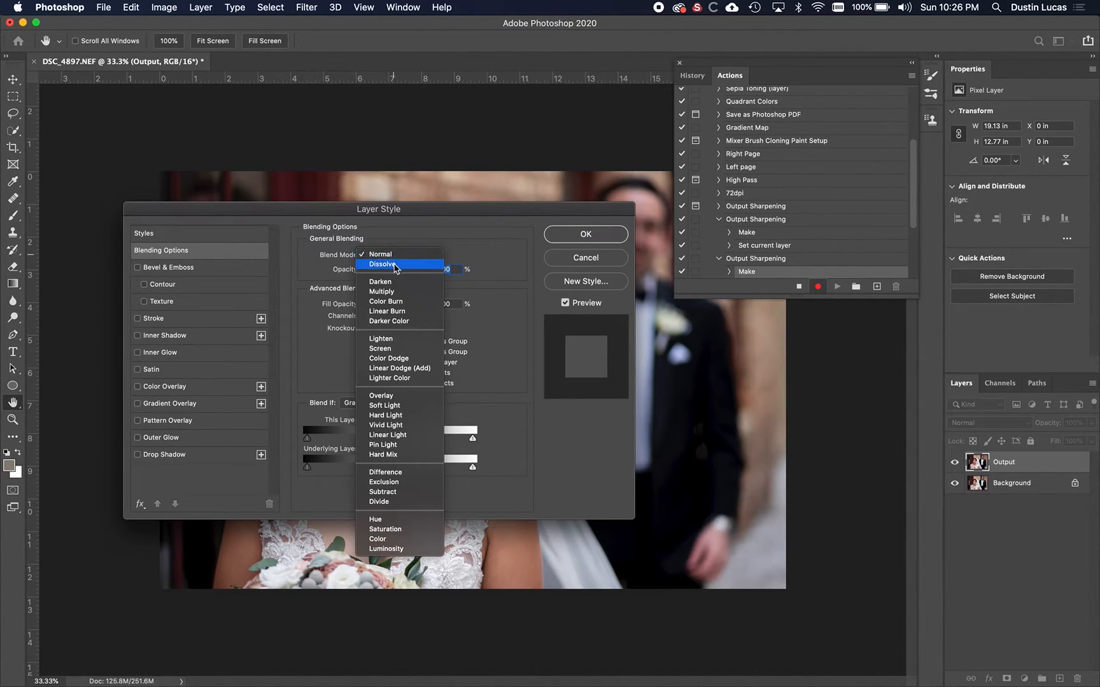
{"action": "left_click", "coordinate": [401, 396]}
{"action": "double_click", "coordinate": [456, 271]}
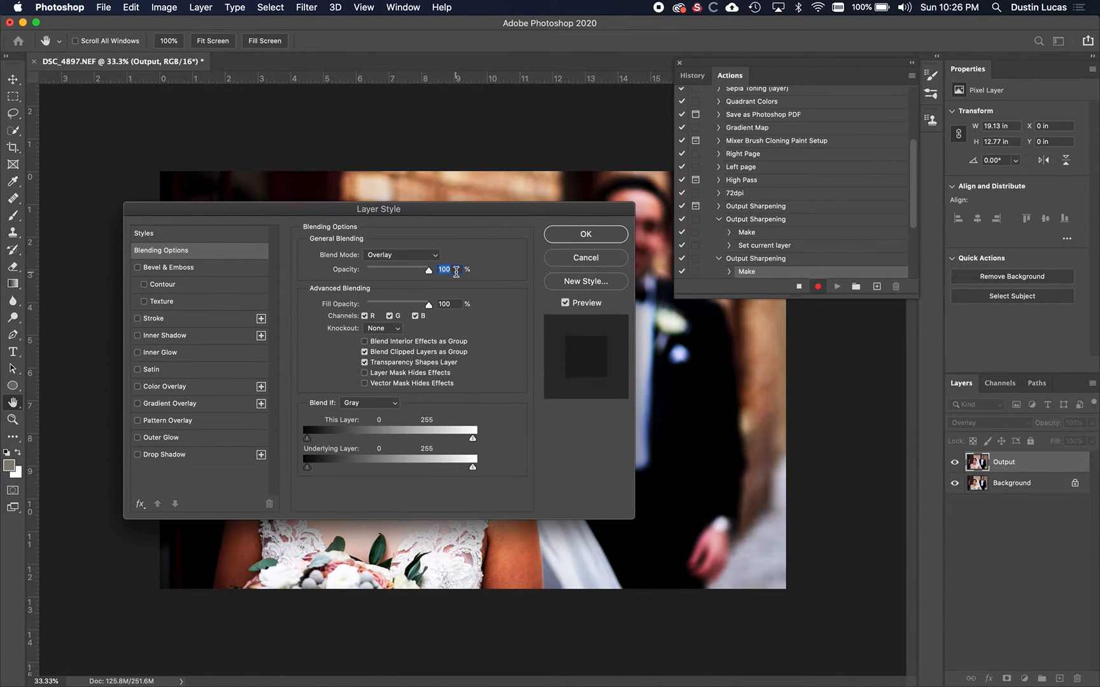
{"action": "type", "text": "50"}
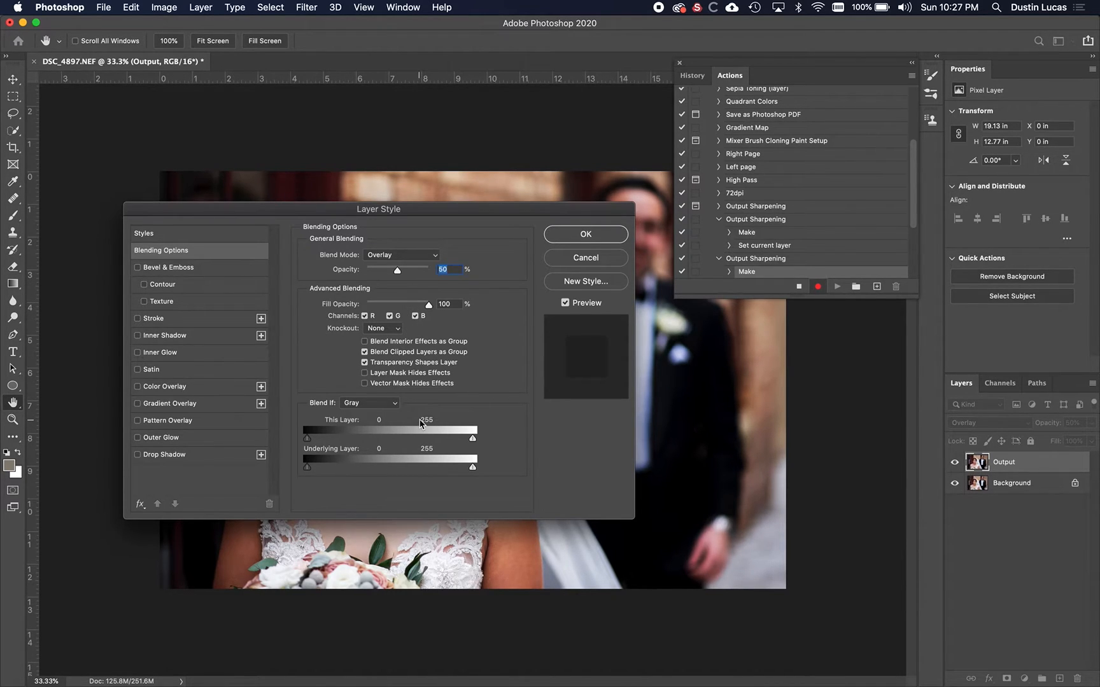
- Set the Blend If highlights of This Layer to 230 / 250, split the Underlying Layer shadows, and apply the layer style
{"action": "left_click_drag", "start_coordinate": [472, 438], "coordinate": [469, 443]}
{"action": "mouse_move", "coordinate": [469, 442]}
{"action": "left_mouse_down"}
{"action": "mouse_move", "coordinate": [455, 438]}
{"action": "mouse_move", "coordinate": [470, 440]}
{"action": "left_mouse_up"}
{"action": "left_click_drag", "start_coordinate": [309, 466], "coordinate": [320, 468]}
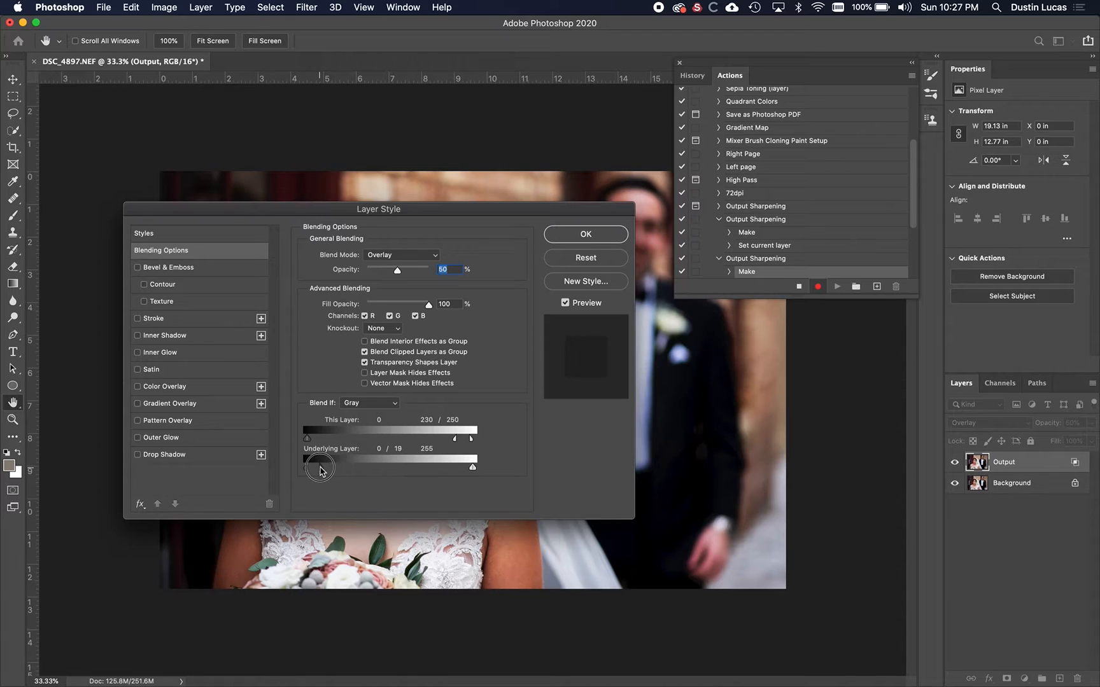
{"action": "left_click_drag", "start_coordinate": [320, 467], "coordinate": [314, 471]}
{"action": "left_click", "coordinate": [581, 236]}
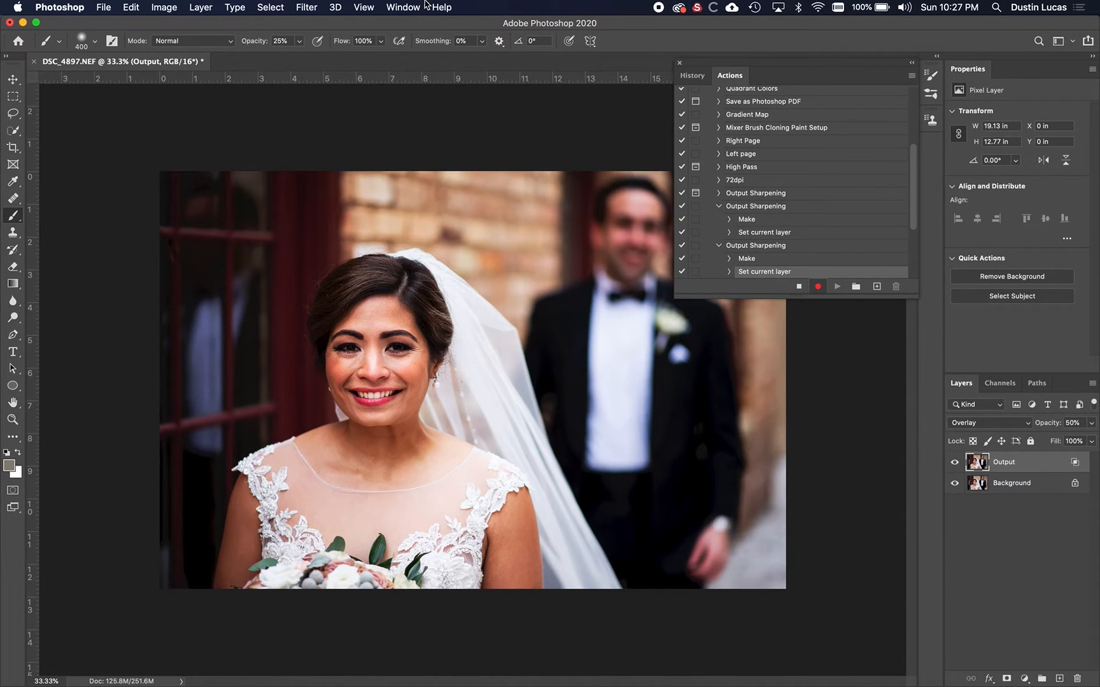
- Apply a High Pass filter to the Output layer with a Radius of about 2.3 pixels, previewing it on the bride's face
{"action": "left_click", "coordinate": [363, 7]}
{"action": "mouse_move", "coordinate": [309, 7]}
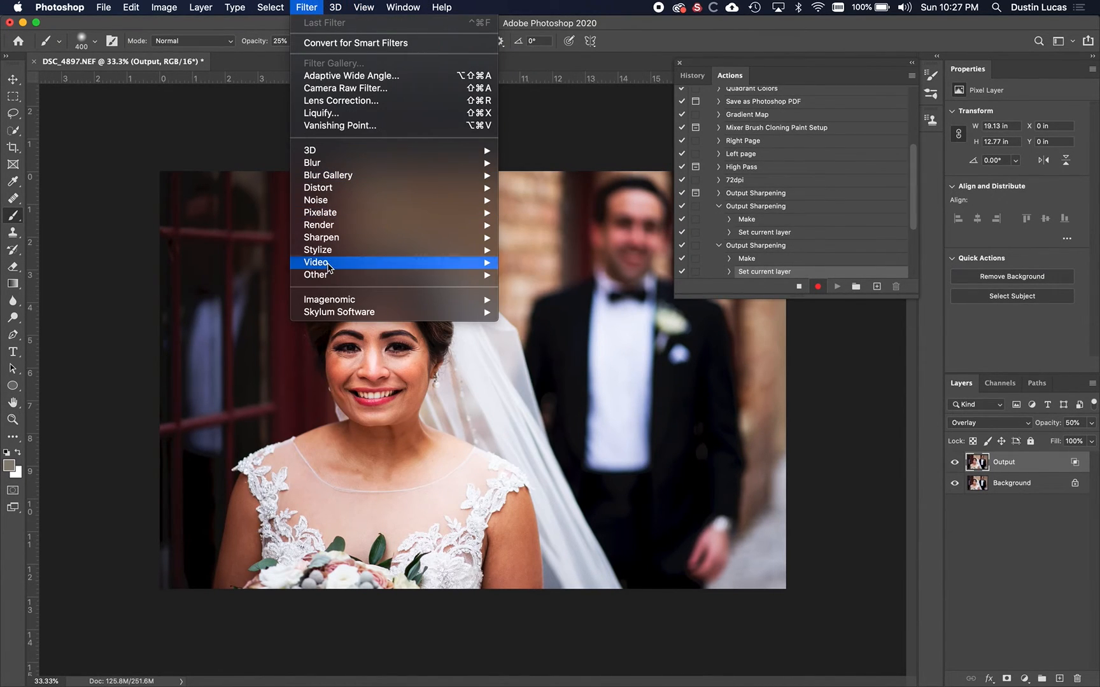
{"action": "mouse_move", "coordinate": [325, 275]}
{"action": "left_click", "coordinate": [521, 286]}
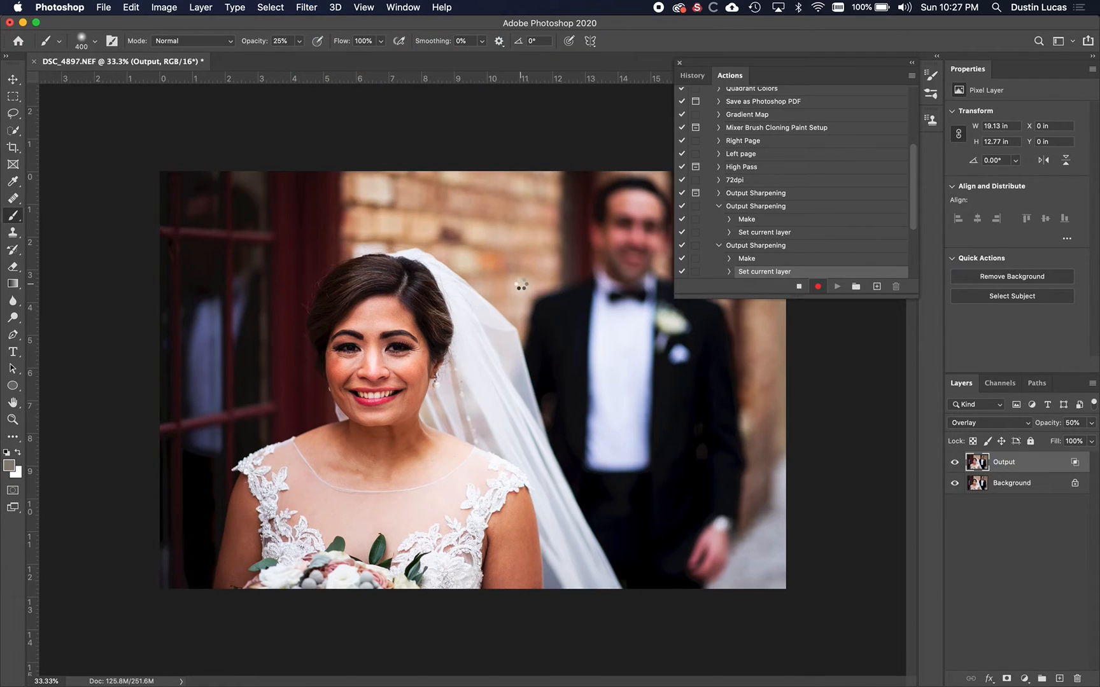
{"action": "left_click", "coordinate": [347, 352]}
{"action": "left_click", "coordinate": [516, 242]}
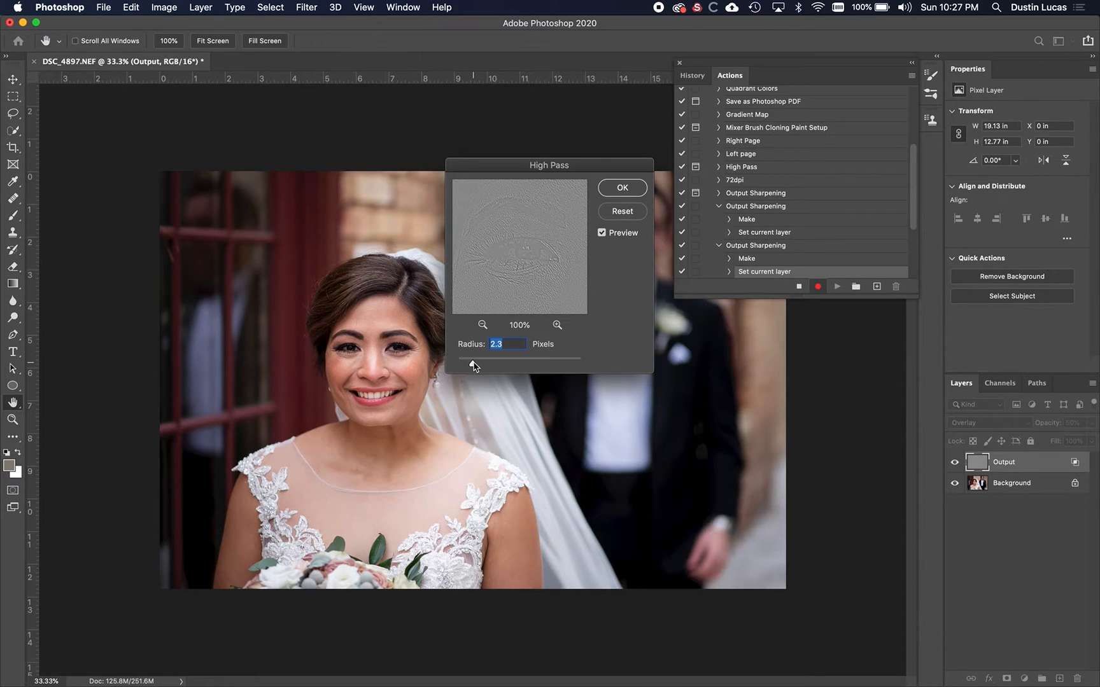
{"action": "left_click_drag", "start_coordinate": [473, 366], "coordinate": [469, 367]}
{"action": "left_click_drag", "start_coordinate": [457, 365], "coordinate": [474, 365]}
{"action": "left_click", "coordinate": [622, 188]}
{"action": "key", "text": "b"}
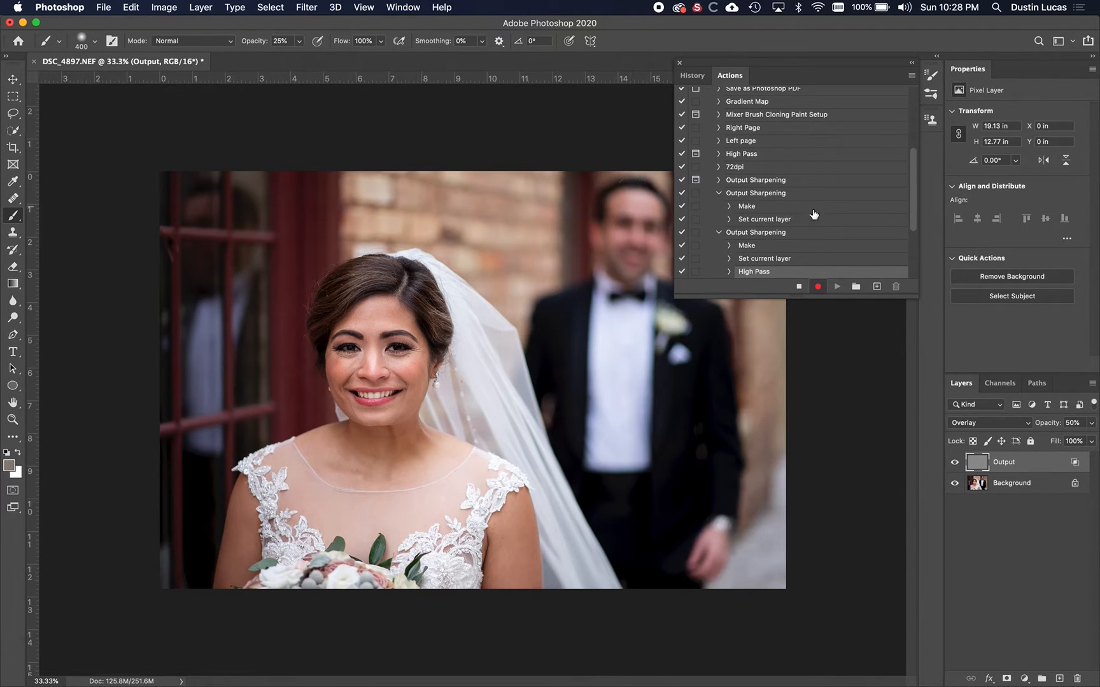
- Stop recording the action and delete the Output layer
{"action": "left_click", "coordinate": [798, 287]}
{"action": "key", "text": "BackSpace"}
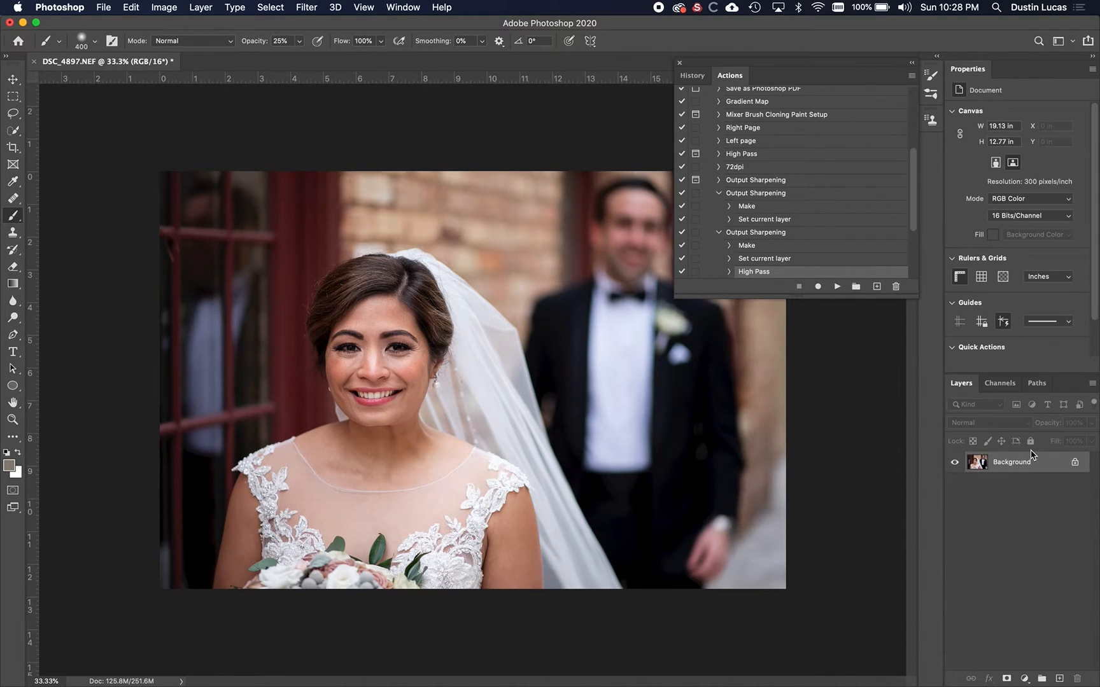
- Play the newly recorded Output Sharpening action and merge the Output layer down into the Background
{"action": "left_click", "coordinate": [766, 234]}
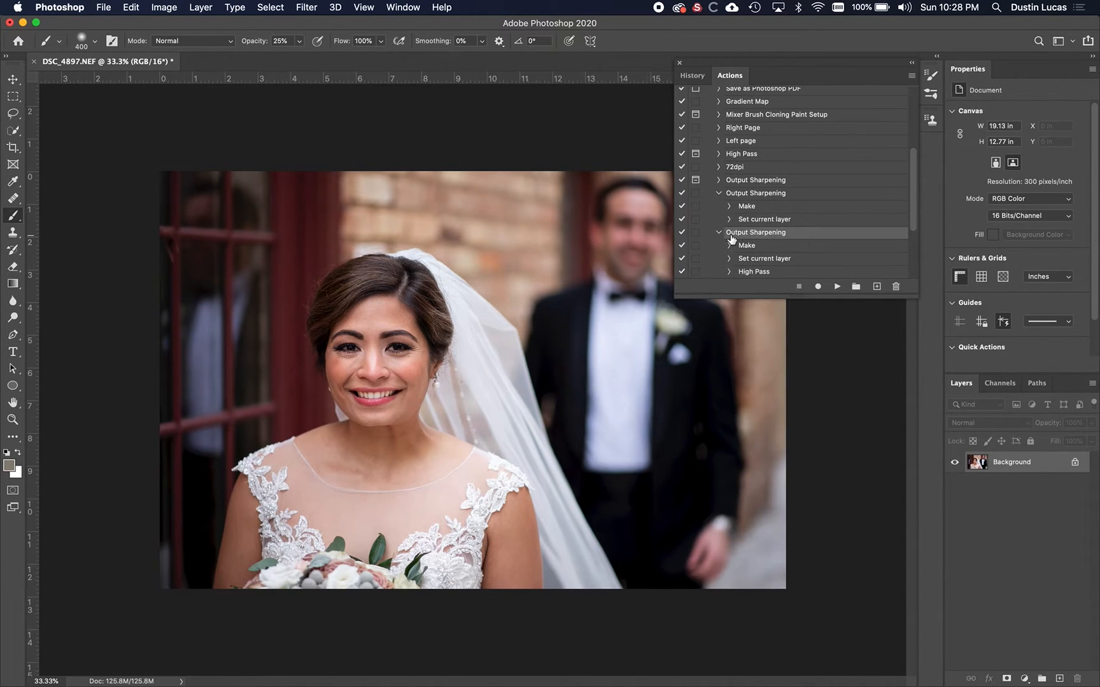
{"action": "left_click", "coordinate": [839, 287]}
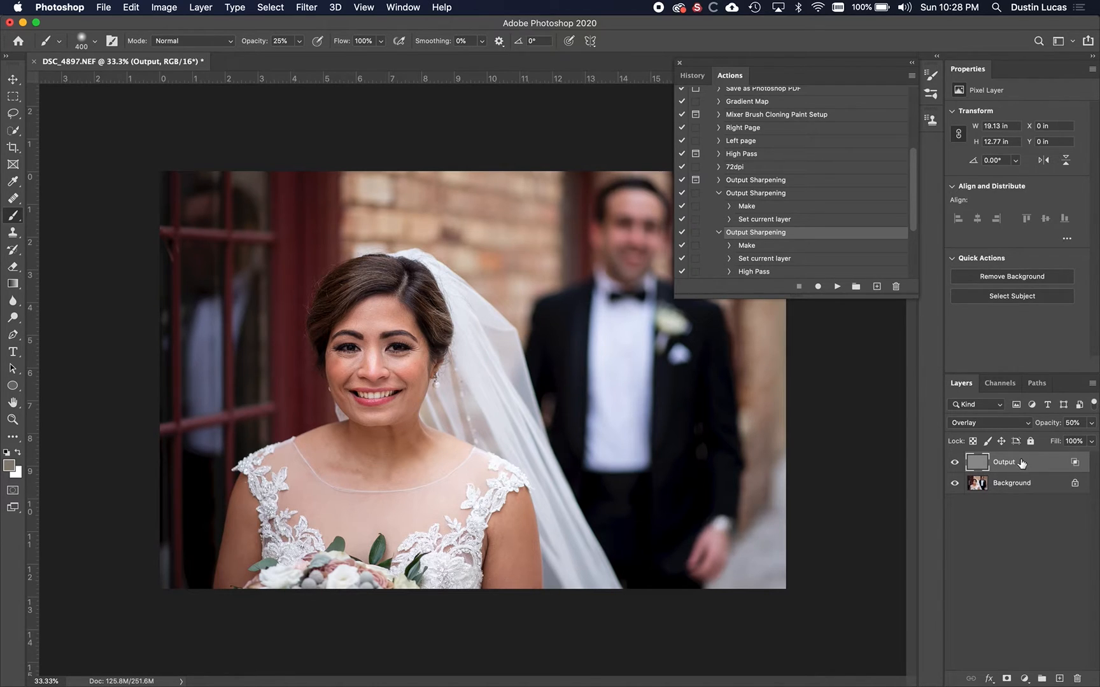
{"action": "key", "text": "super+e"}
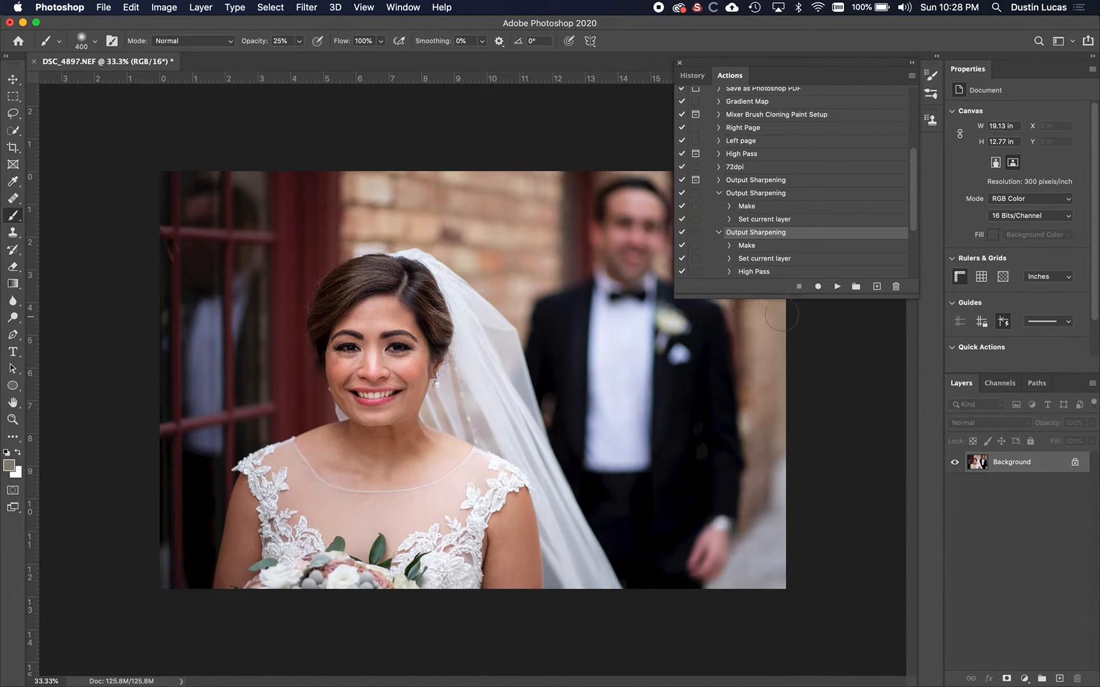
- Enable the dialog toggle for High Pass in the recorded Output Sharpening action and expand the details of its Make step
{"action": "scroll", "coordinate": [801, 258], "scroll_direction": "down", "scroll_amount": 4}
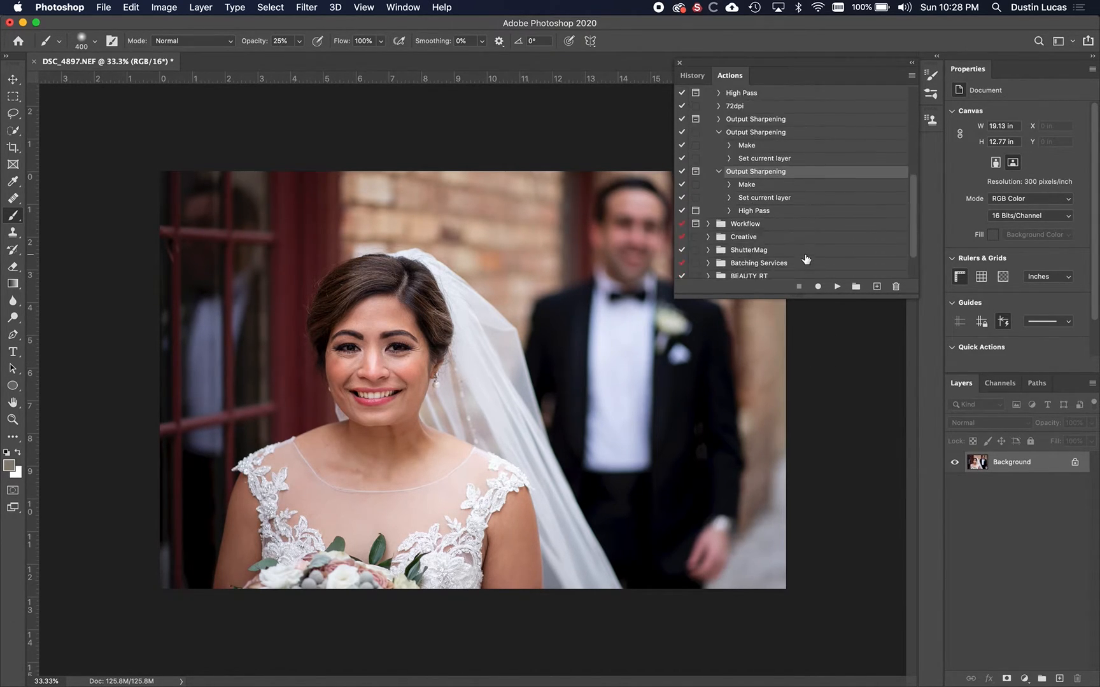
{"action": "left_click", "coordinate": [728, 192]}
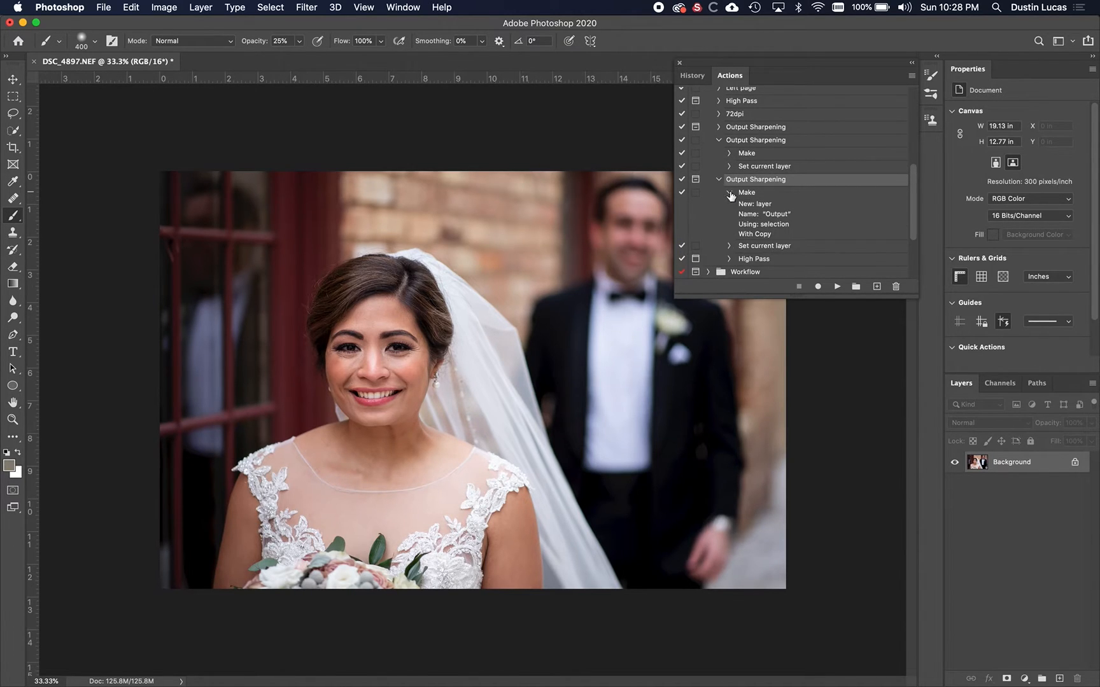
- Examine the recorded Set current layer settings of the Output Sharpening action, then collapse its step details
{"action": "scroll", "coordinate": [739, 214], "scroll_direction": "down", "scroll_amount": 2}
{"action": "left_click", "coordinate": [729, 221]}
{"action": "scroll", "coordinate": [753, 226], "scroll_direction": "down", "scroll_amount": 4}
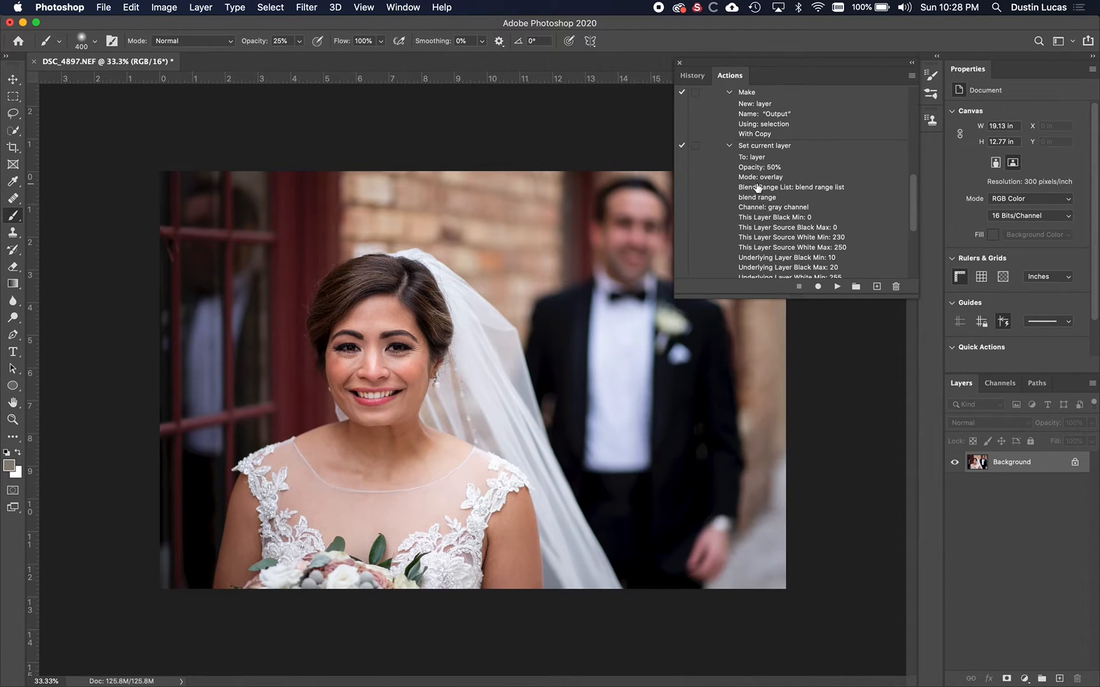
{"action": "left_click", "coordinate": [729, 146]}
{"action": "left_click", "coordinate": [729, 101]}
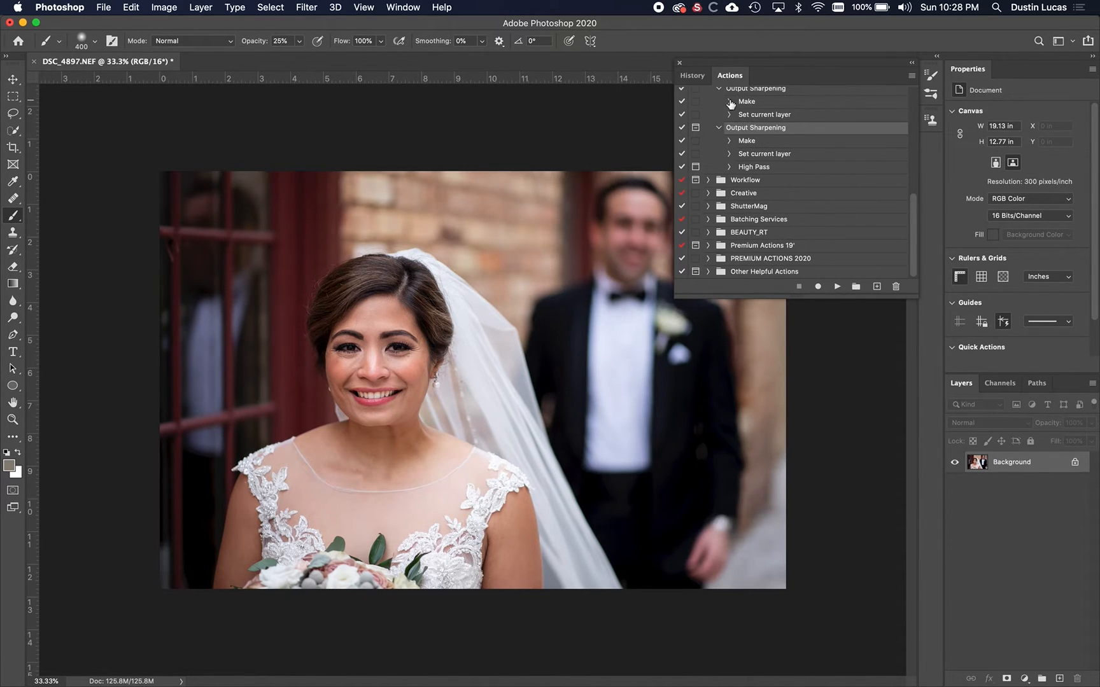
{"action": "left_click", "coordinate": [751, 167]}
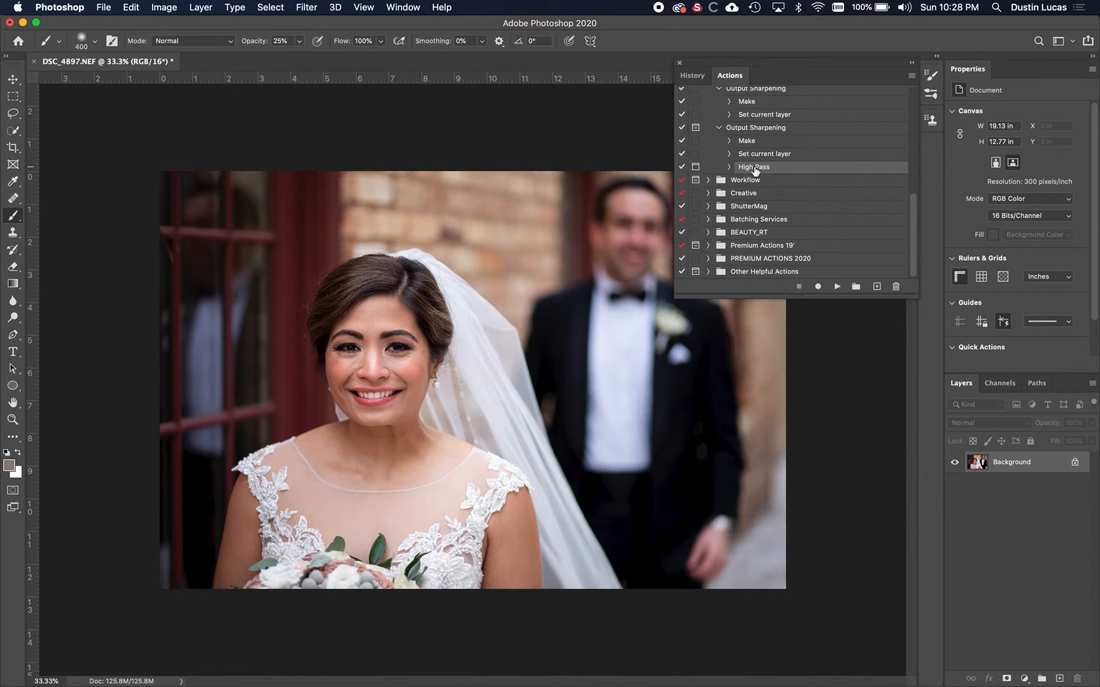
- Play the new Output Sharpening action and apply its High Pass filter with a Radius of 2.5 pixels, previewing the bride's face
{"action": "left_click", "coordinate": [748, 129]}
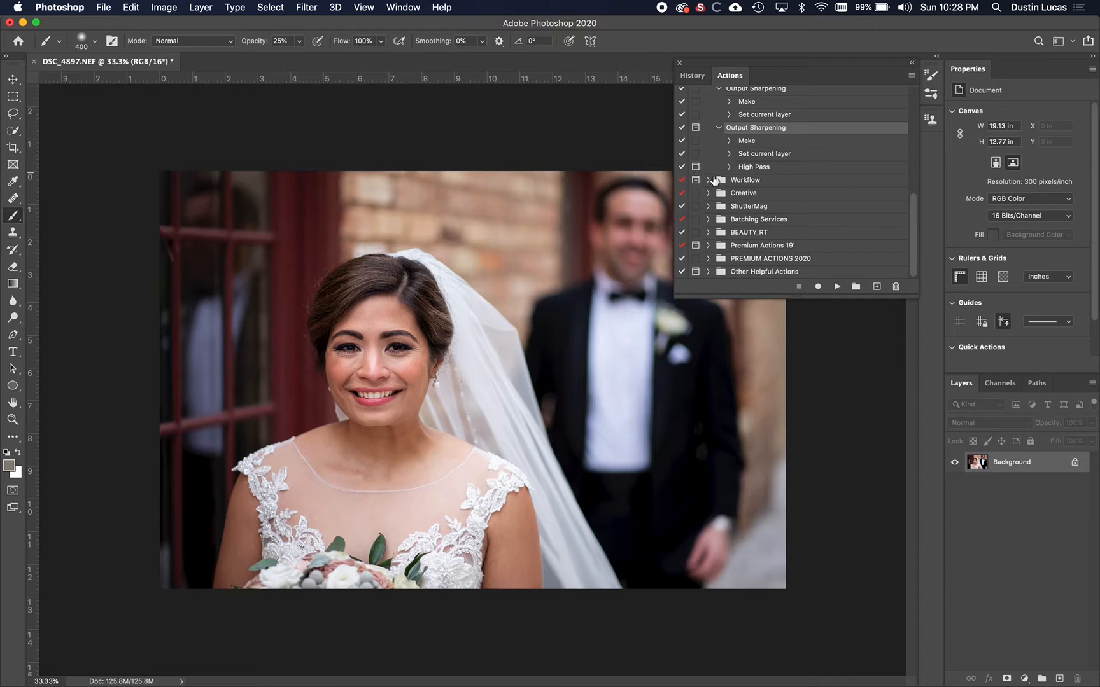
{"action": "left_click", "coordinate": [837, 287]}
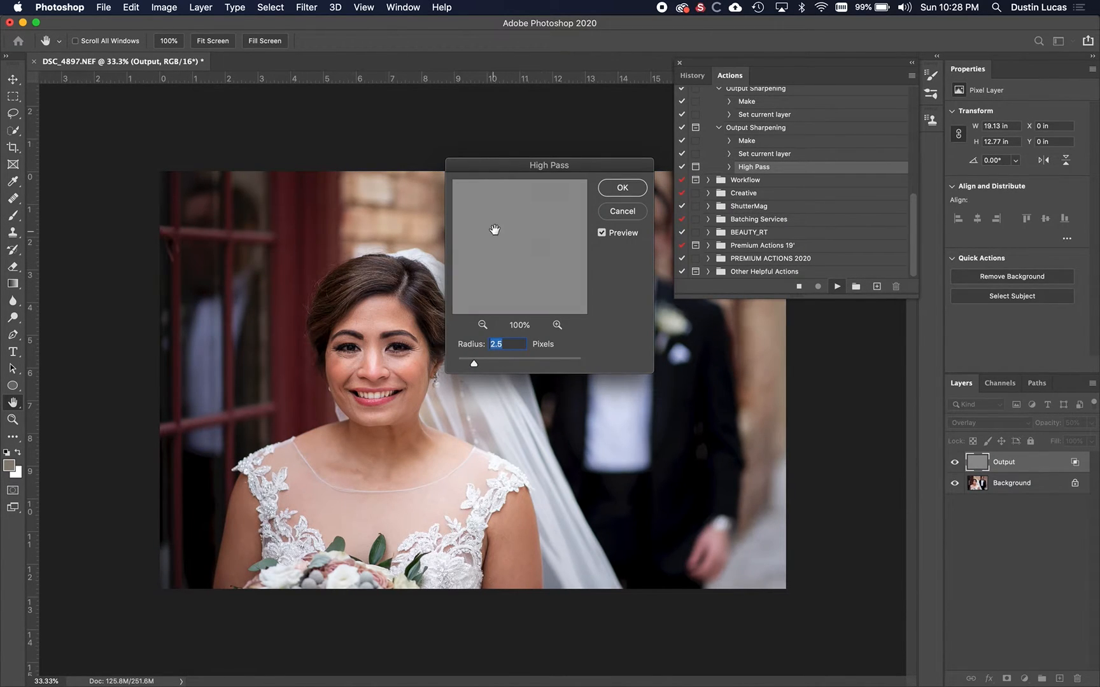
{"action": "left_click", "coordinate": [350, 351]}
{"action": "left_click_drag", "start_coordinate": [514, 241], "coordinate": [513, 249]}
{"action": "left_click", "coordinate": [633, 190]}
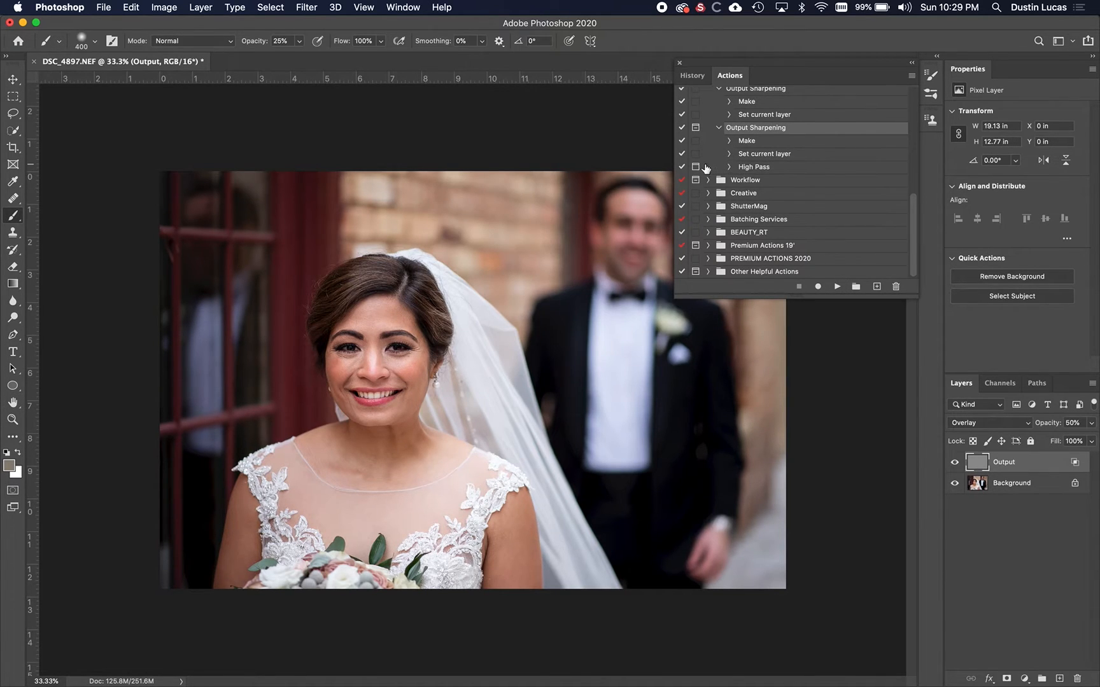
- Close the actions list and add a black layer mask to the Output layer
{"action": "left_click", "coordinate": [679, 62]}
{"action": "key", "text": "super+1"}
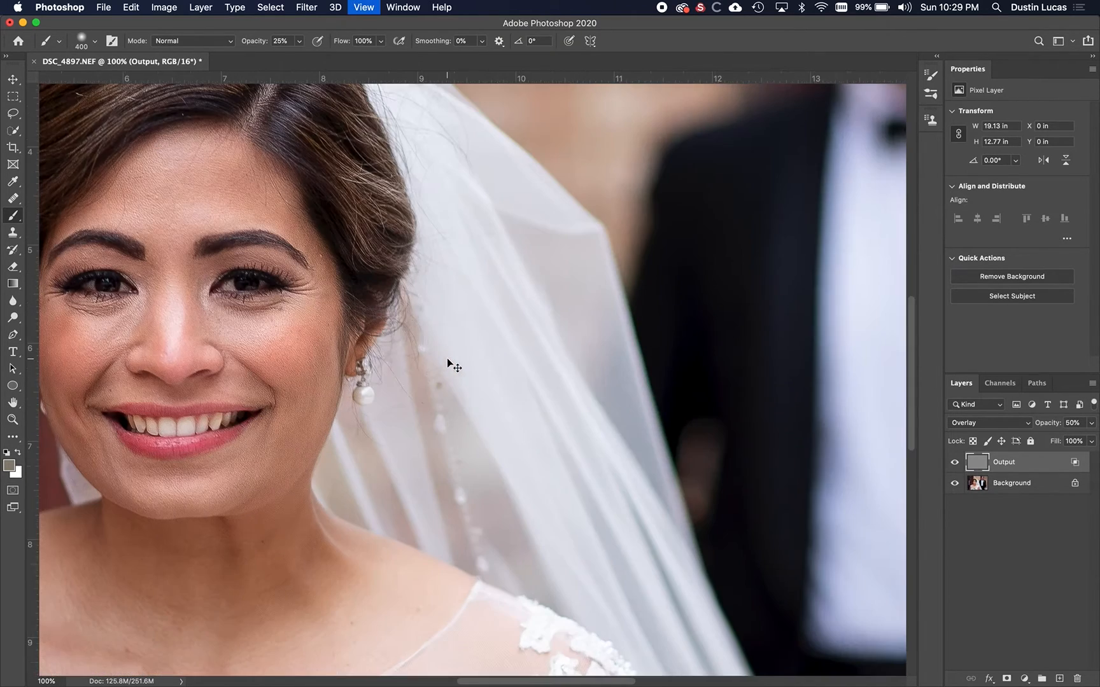
{"action": "mouse_move", "coordinate": [284, 343]}
{"action": "left_mouse_down"}
{"action": "mouse_move", "coordinate": [458, 412]}
{"action": "mouse_move", "coordinate": [510, 368]}
{"action": "mouse_move", "coordinate": [540, 380]}
{"action": "mouse_move", "coordinate": [539, 398]}
{"action": "left_mouse_up"}
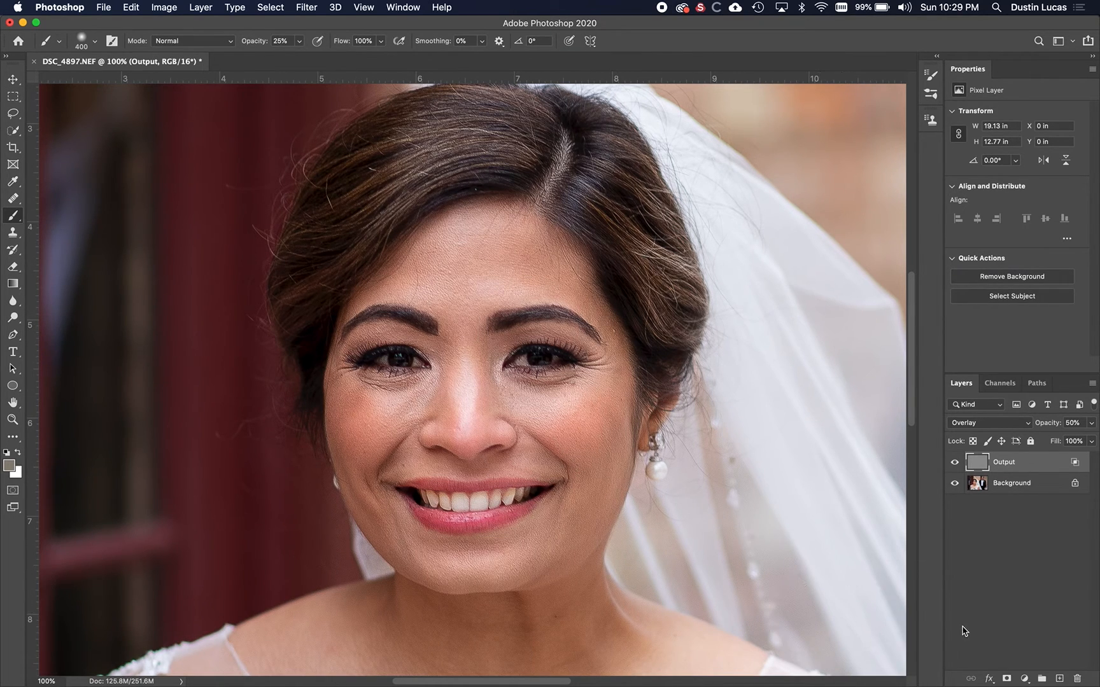
{"action": "left_click", "coordinate": [1006, 679], "text": "alt"}
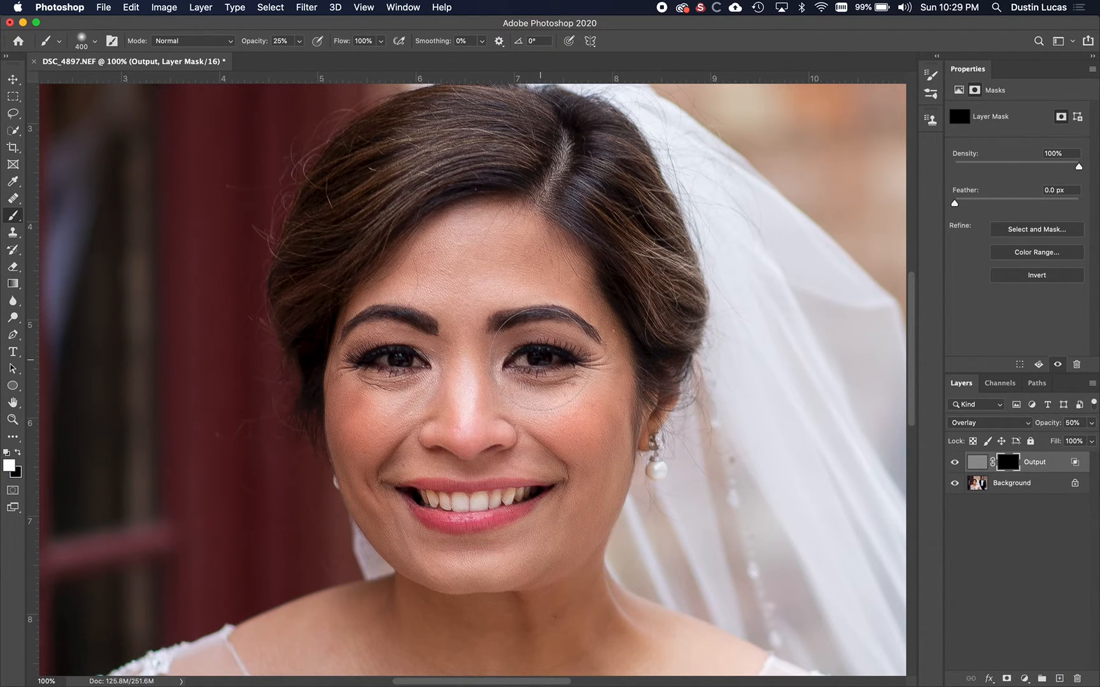
- Paint white on the Output mask over the bride's eyes and mouth with a 200-pixel brush at 100% opacity
{"action": "key", "text": "Return"}
{"action": "type", "text": "10"}
{"action": "key", "text": "Return"}
{"action": "key", "text": "Return"}
{"action": "key", "text": "bracketleft"}
{"action": "key", "text": "bracketleft"}
{"action": "key", "text": "bracketleft"}
{"action": "mouse_move", "coordinate": [551, 355]}
{"action": "left_mouse_down"}
{"action": "mouse_move", "coordinate": [570, 356]}
{"action": "mouse_move", "coordinate": [538, 356]}
{"action": "left_mouse_up"}
{"action": "left_click_drag", "start_coordinate": [389, 359], "coordinate": [412, 357]}
- Compare the bride's face with the Output layer hidden and shown
{"action": "left_click", "coordinate": [955, 463]}
{"action": "left_click", "coordinate": [954, 463]}
{"action": "left_click", "coordinate": [956, 463]}
{"action": "left_click", "coordinate": [956, 463]}
- Try filling the Output layer mask with white, then undo the fill
{"action": "key", "text": "alt+BackSpace"}
{"action": "key", "text": "x"}
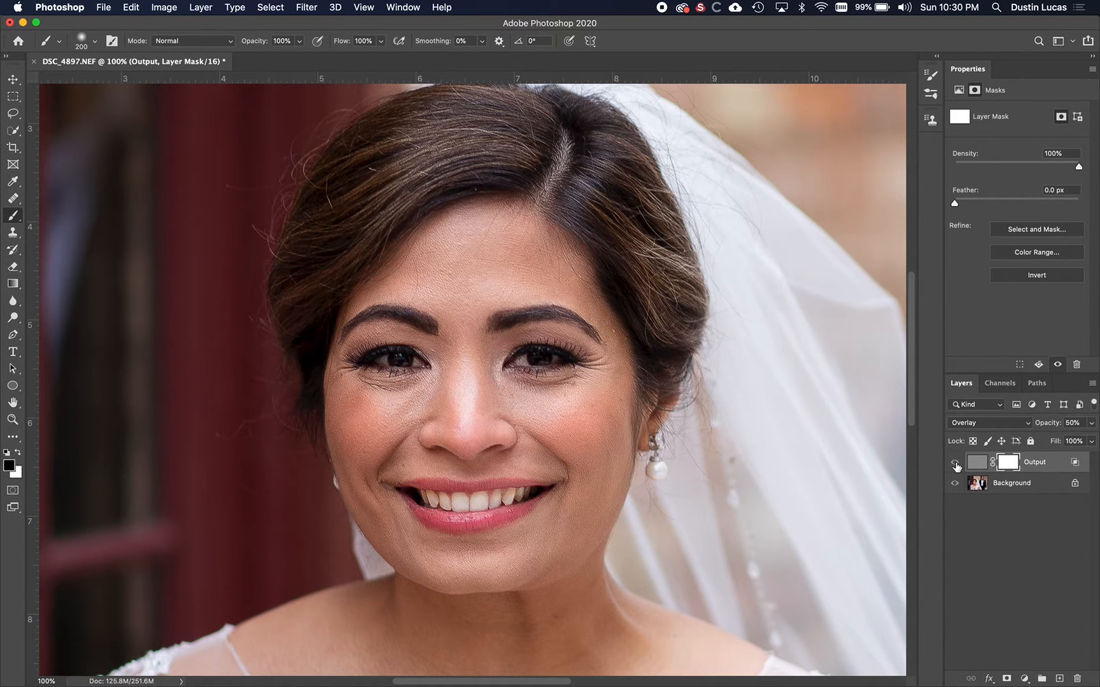
{"action": "key", "text": "x"}
{"action": "key", "text": "x"}
{"action": "key", "text": "x"}
{"action": "key", "text": "x"}
{"action": "key", "text": "x"}
{"action": "key", "text": "super+z"}
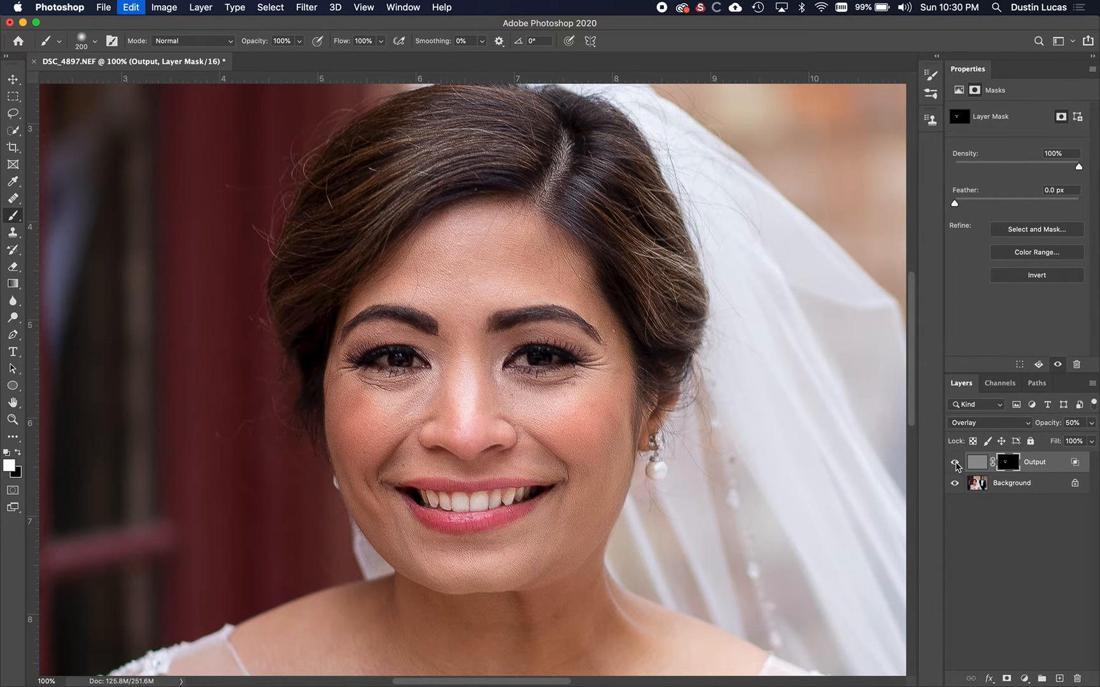
- Examine the painted areas of the Output mask using the colored mask overlay, then hide the overlay
{"action": "key", "text": "x"}
{"action": "key", "text": "backslash"}
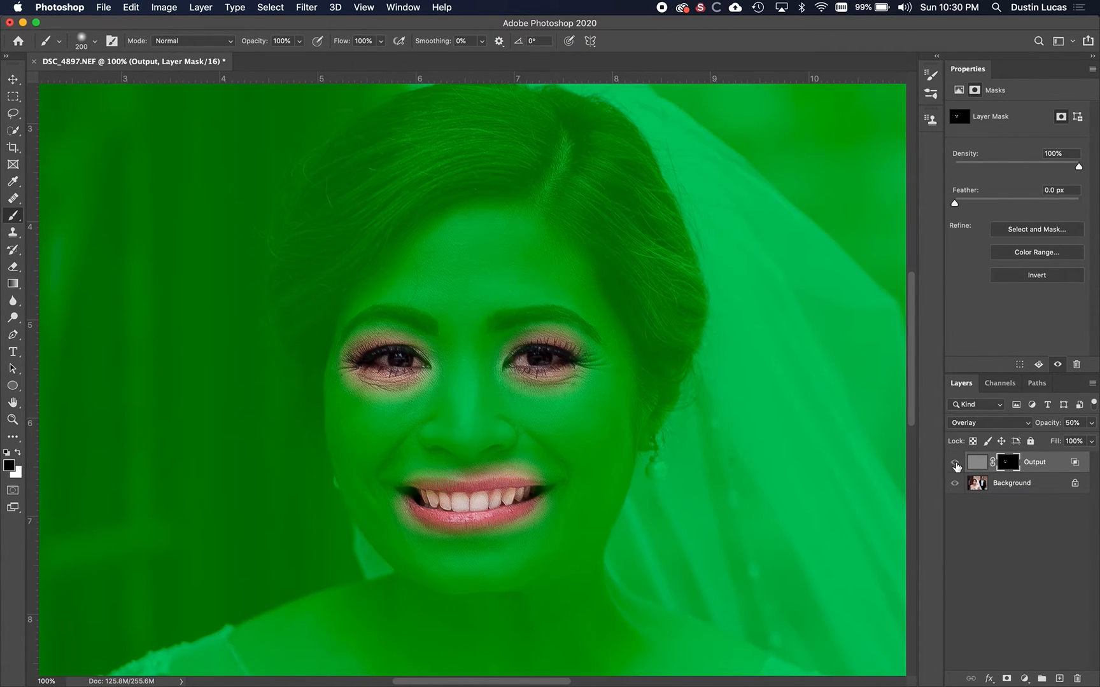
{"action": "key", "text": "backslash"}
{"action": "key", "text": "backslash"}
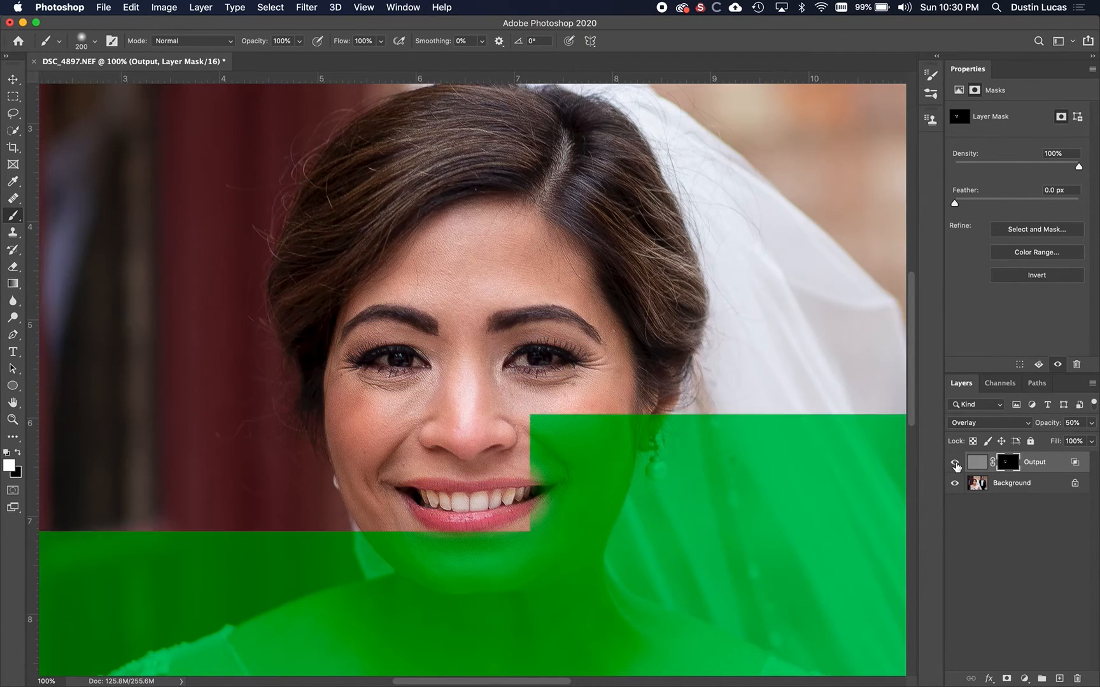
{"action": "key", "text": "backslash"}
{"action": "key", "text": "backslash"}
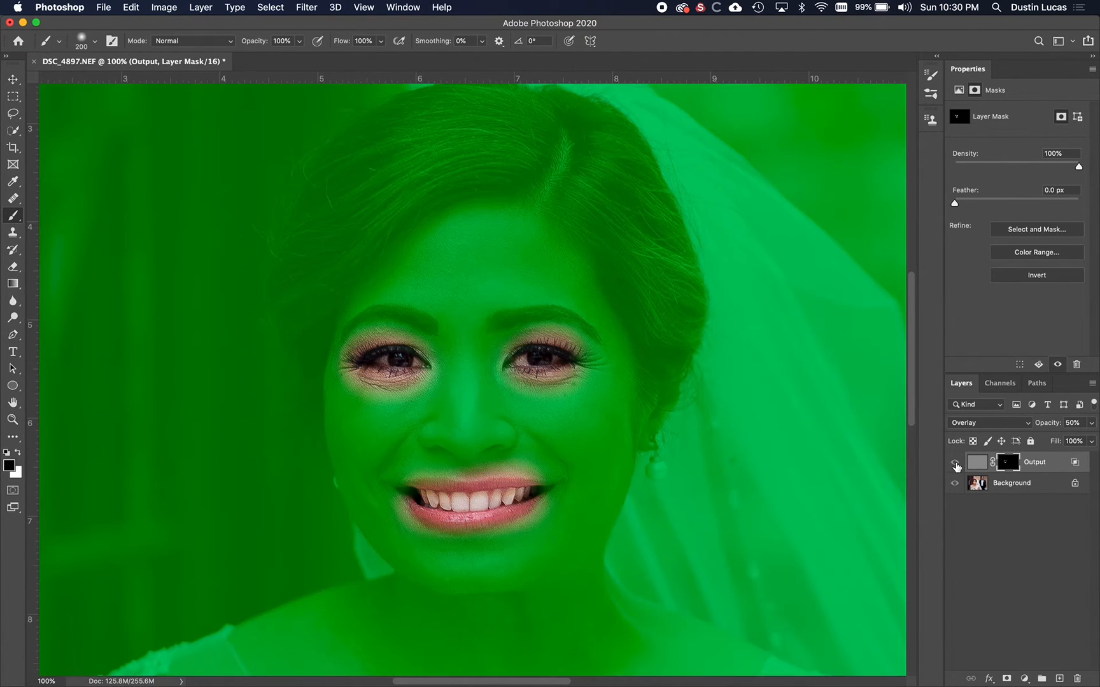
{"action": "key", "text": "backslash"}
{"action": "key", "text": "backslash"}
{"action": "key", "text": "x"}
{"action": "key", "text": "backslash"}
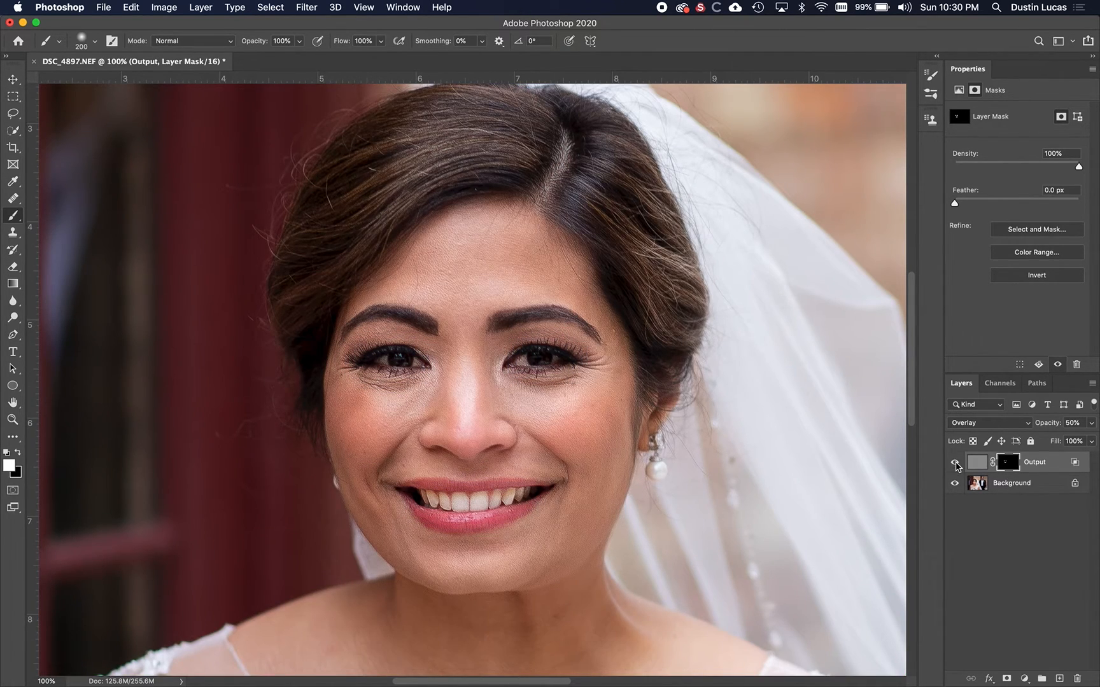
- Fill the Output layer mask with white so the sharpening covers the whole image
{"action": "key", "text": "alt+BackSpace"}
{"action": "key", "text": "x"}
{"action": "key", "text": "x"}
- Check the Output layer's blend mode options, try its opacity at 100%, and undo the opacity change
{"action": "left_click", "coordinate": [1002, 425]}
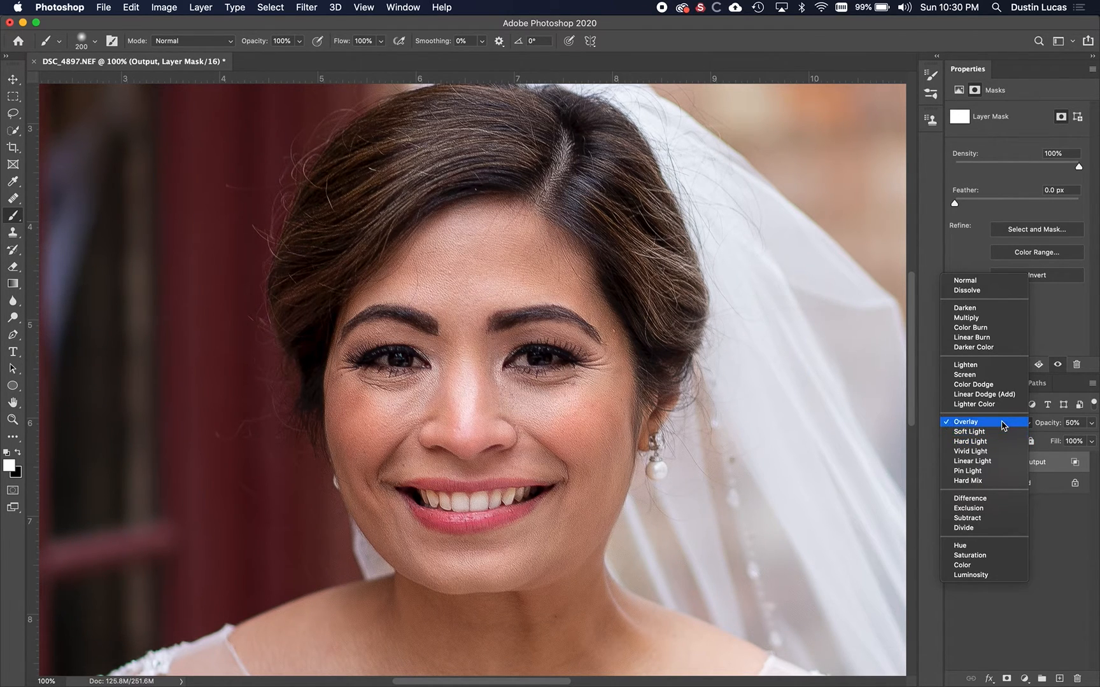
{"action": "left_click", "coordinate": [1002, 425]}
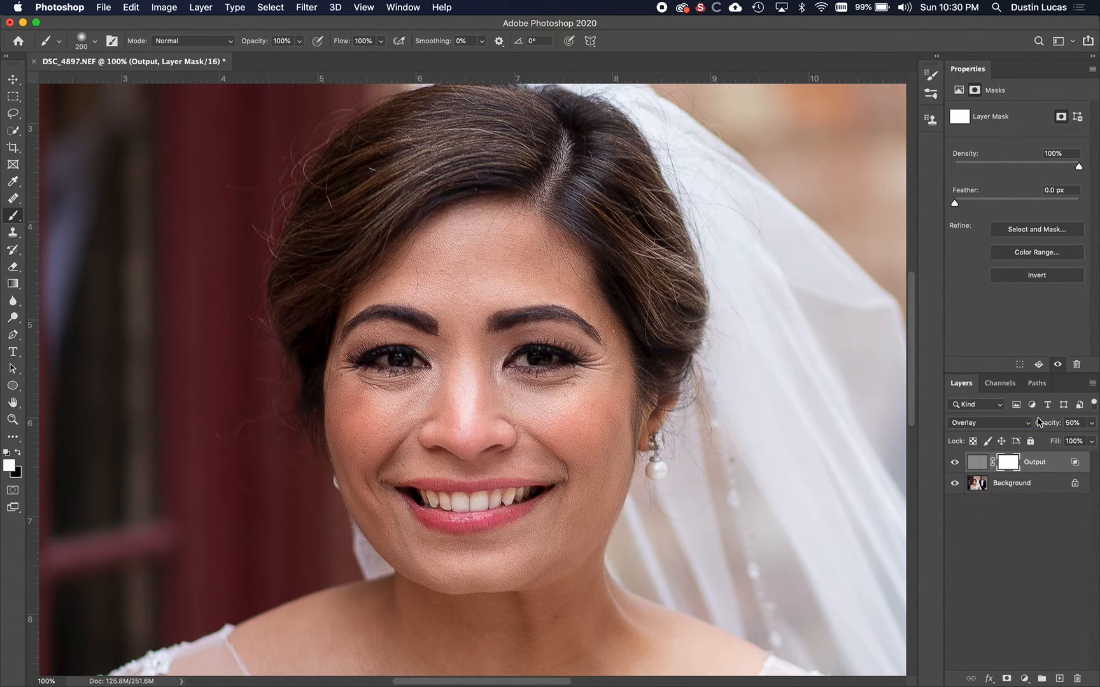
{"action": "left_click", "coordinate": [1089, 428]}
{"action": "left_click_drag", "start_coordinate": [1059, 439], "coordinate": [1096, 441]}
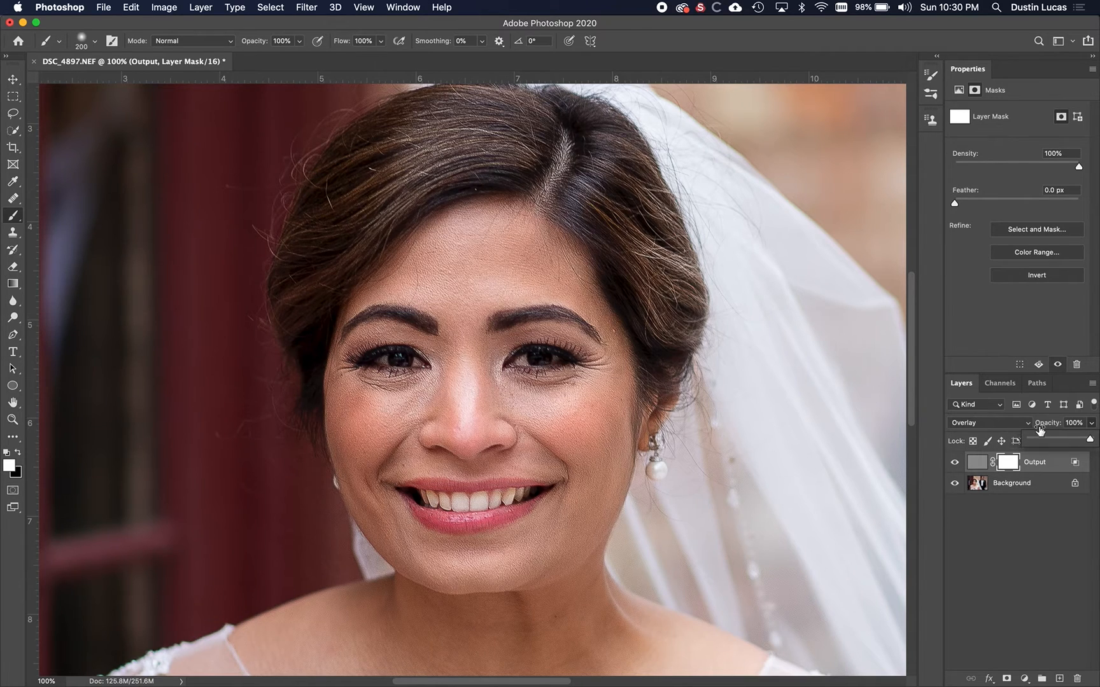
{"action": "key", "text": "super+z"}
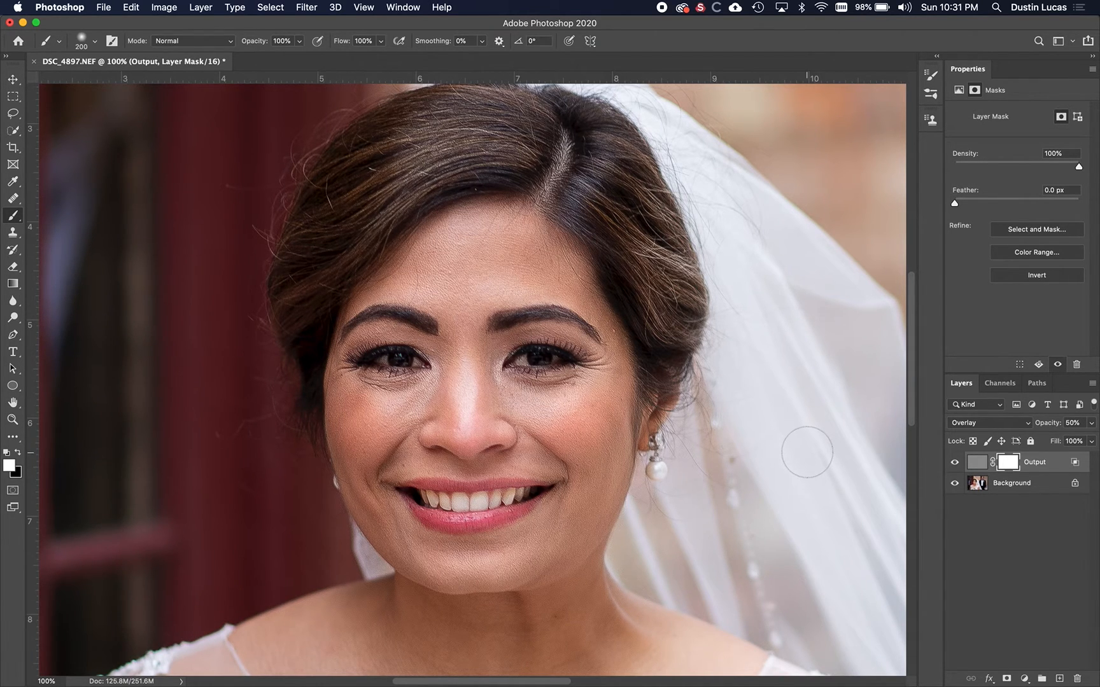
- Invert the Output layer mask to black and set the brush opacity to 25%
{"action": "key", "text": "super+minus"}
{"action": "key", "text": "super+plus"}
{"action": "key", "text": "super+minus"}
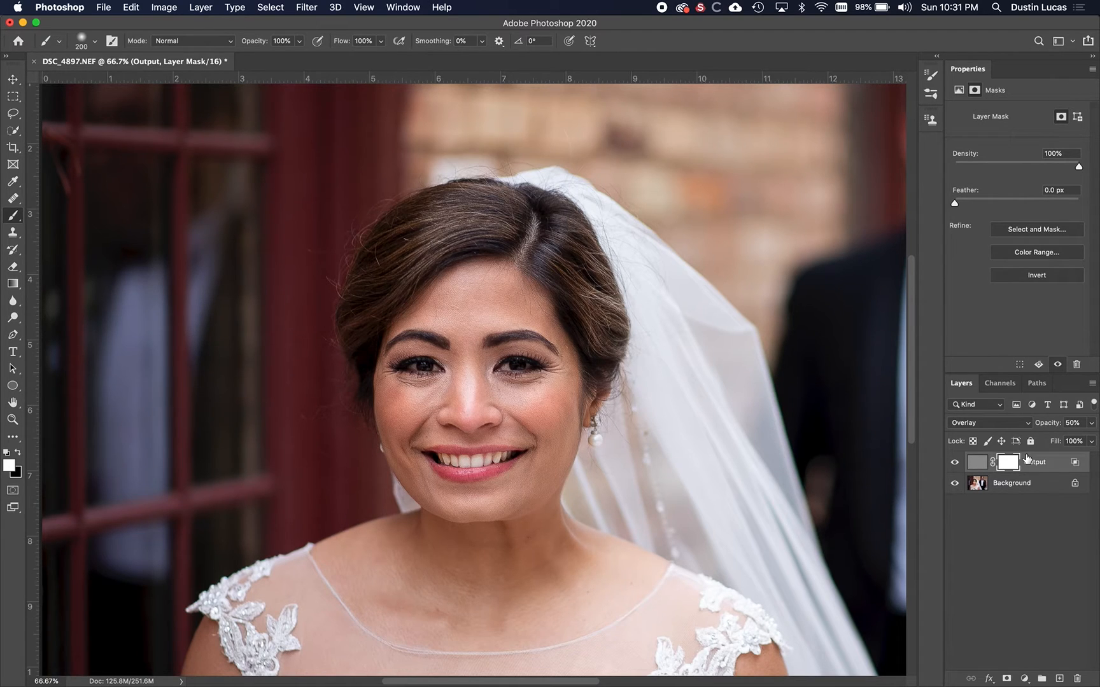
{"action": "key", "text": "i"}
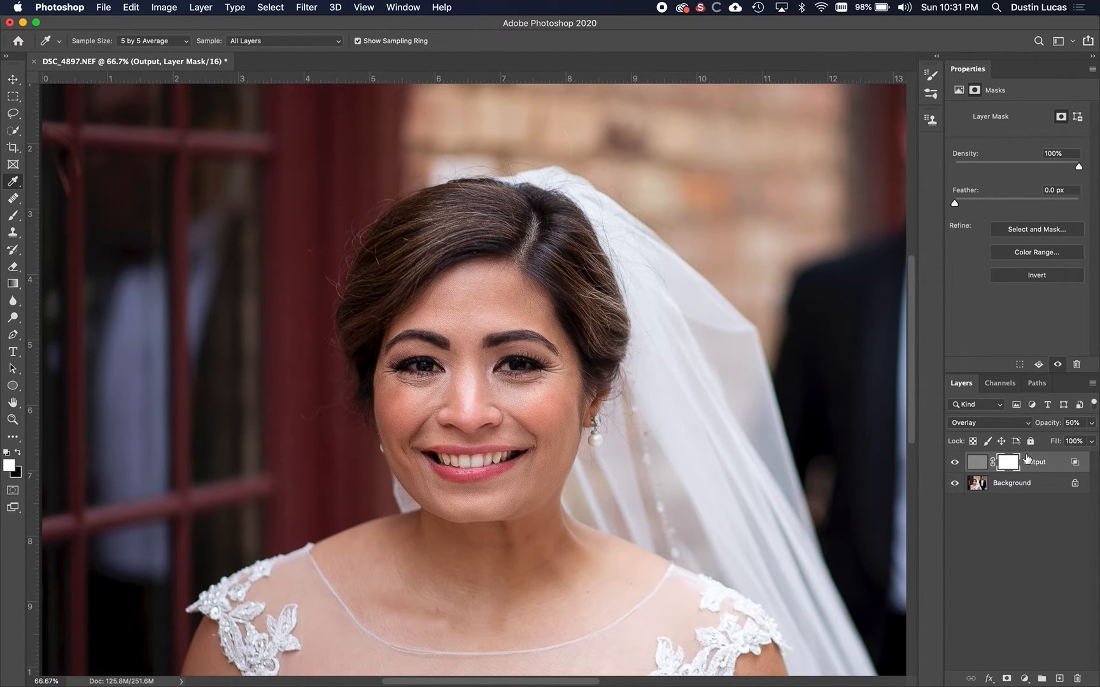
{"action": "key", "text": "super+i"}
{"action": "key", "text": "b"}
{"action": "key", "text": "Return"}
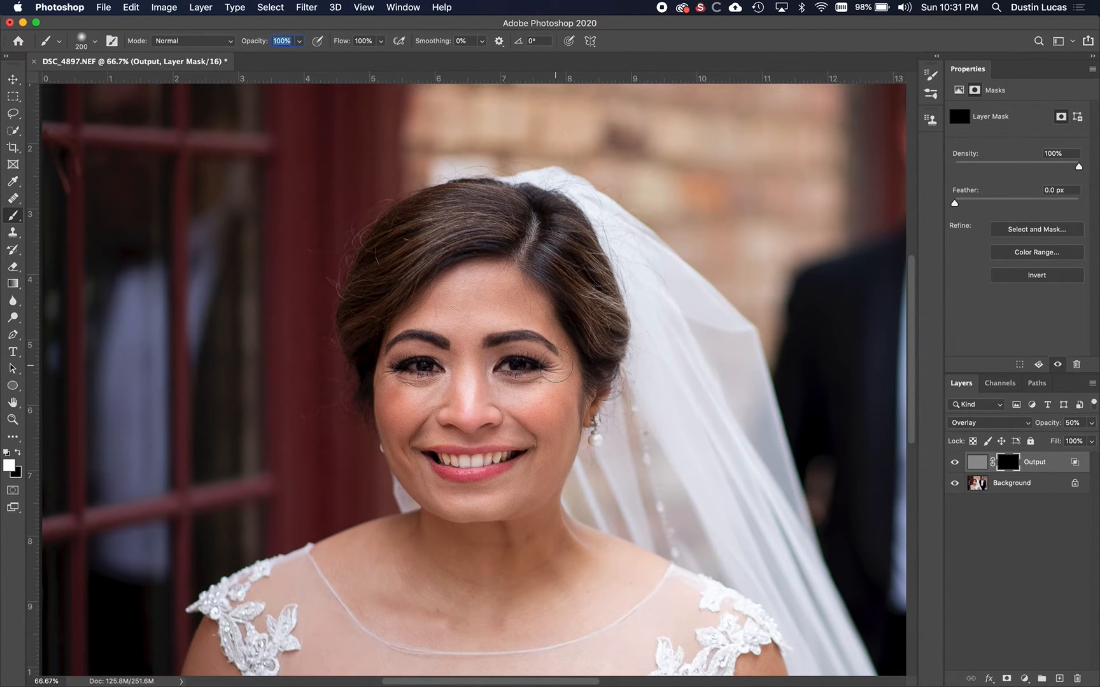
{"action": "type", "text": "25"}
{"action": "key", "text": "Return"}
- Enlarge the brush to 900 pixels and paint white on the Output mask over the bride's face
{"action": "scroll", "coordinate": [499, 338], "scroll_direction": "up", "scroll_amount": 3}
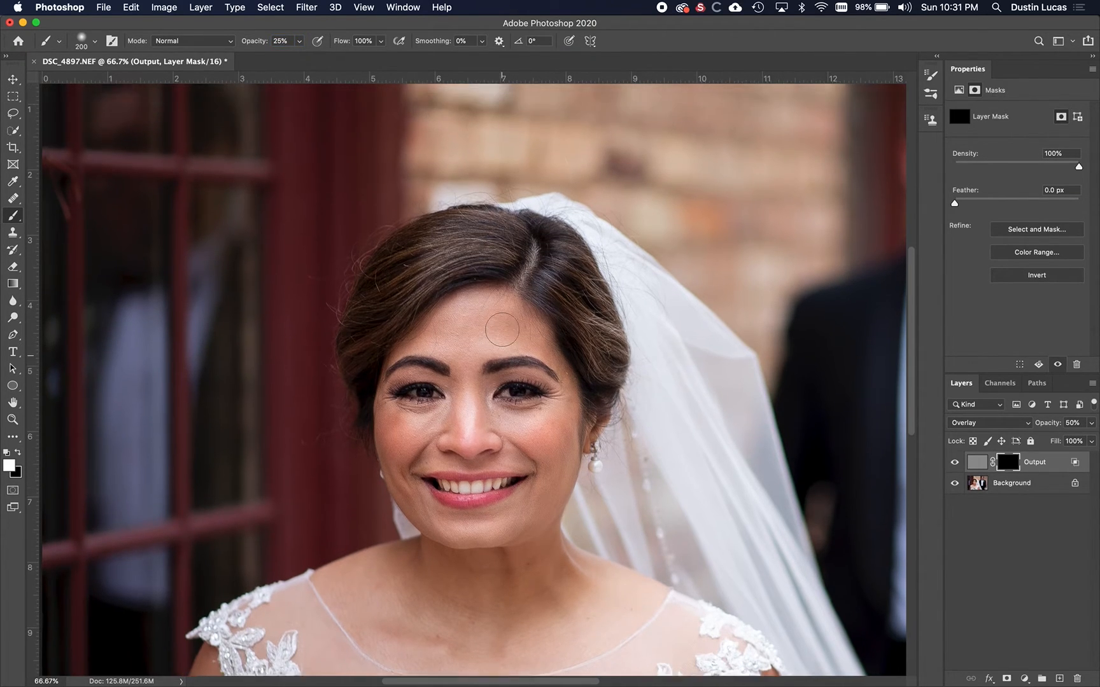
{"action": "key", "text": "bracketright"}
{"action": "key", "text": "bracketright"}
{"action": "key", "text": "bracketright"}
{"action": "key", "text": "bracketright"}
{"action": "key", "text": "bracketright"}
{"action": "key", "text": "bracketright"}
{"action": "key", "text": "bracketright"}
{"action": "key", "text": "bracketright"}
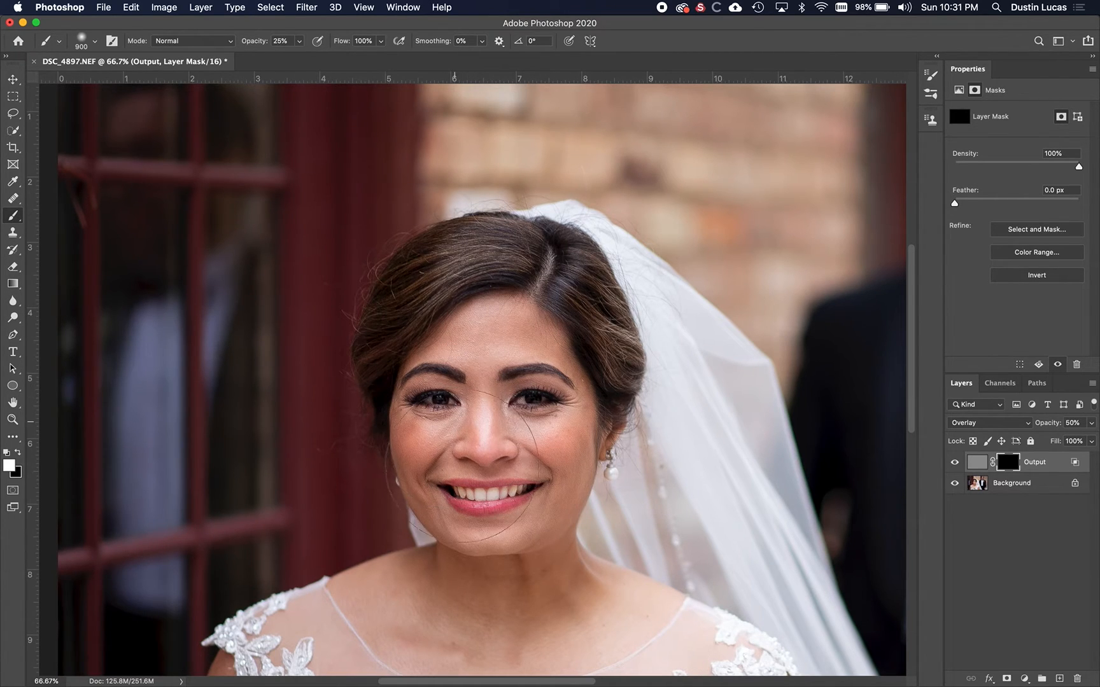
{"action": "mouse_move", "coordinate": [555, 384]}
{"action": "left_mouse_down"}
{"action": "mouse_move", "coordinate": [496, 298]}
{"action": "mouse_move", "coordinate": [484, 467]}
{"action": "mouse_move", "coordinate": [569, 408]}
{"action": "mouse_move", "coordinate": [485, 434]}
{"action": "left_mouse_up"}
- Reduce the brush to 175 pixels and compare the bride's face with the Output layer hidden and shown
{"action": "key", "text": "bracketleft"}
{"action": "key", "text": "bracketleft"}
{"action": "key", "text": "bracketleft"}
{"action": "key", "text": "bracketleft"}
{"action": "key", "text": "bracketleft"}
{"action": "key", "text": "bracketleft"}
{"action": "key", "text": "bracketleft"}
{"action": "key", "text": "bracketleft"}
{"action": "key", "text": "bracketleft"}
{"action": "key", "text": "super+equal"}
{"action": "key", "text": "super+equal"}
{"action": "key", "text": "super+minus"}
{"action": "key", "text": "super+minus"}
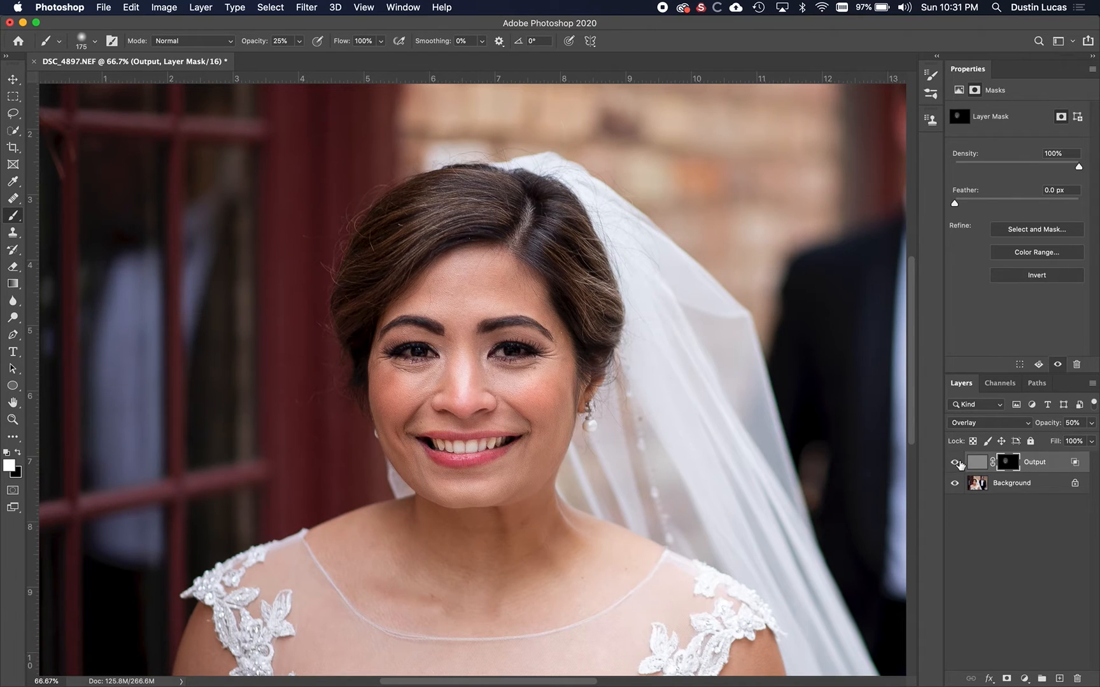
{"action": "left_click", "coordinate": [954, 467]}
{"action": "left_click", "coordinate": [954, 468]}
- Enlarge the brush to 400 pixels and paint white on the Output mask over the bride's hair
{"action": "key", "text": "bracketright"}
{"action": "key", "text": "bracketright"}
{"action": "key", "text": "bracketright"}
{"action": "key", "text": "bracketright"}
{"action": "mouse_move", "coordinate": [425, 218]}
{"action": "left_mouse_down"}
{"action": "mouse_move", "coordinate": [398, 234]}
{"action": "mouse_move", "coordinate": [492, 208]}
{"action": "mouse_move", "coordinate": [587, 304]}
{"action": "mouse_move", "coordinate": [525, 225]}
{"action": "left_mouse_up"}
- Compare the sharpened hair and face at 100% zoom with the Output layer hidden and shown
{"action": "left_click", "coordinate": [956, 465]}
{"action": "left_click", "coordinate": [956, 465]}
{"action": "key", "text": "super+1"}
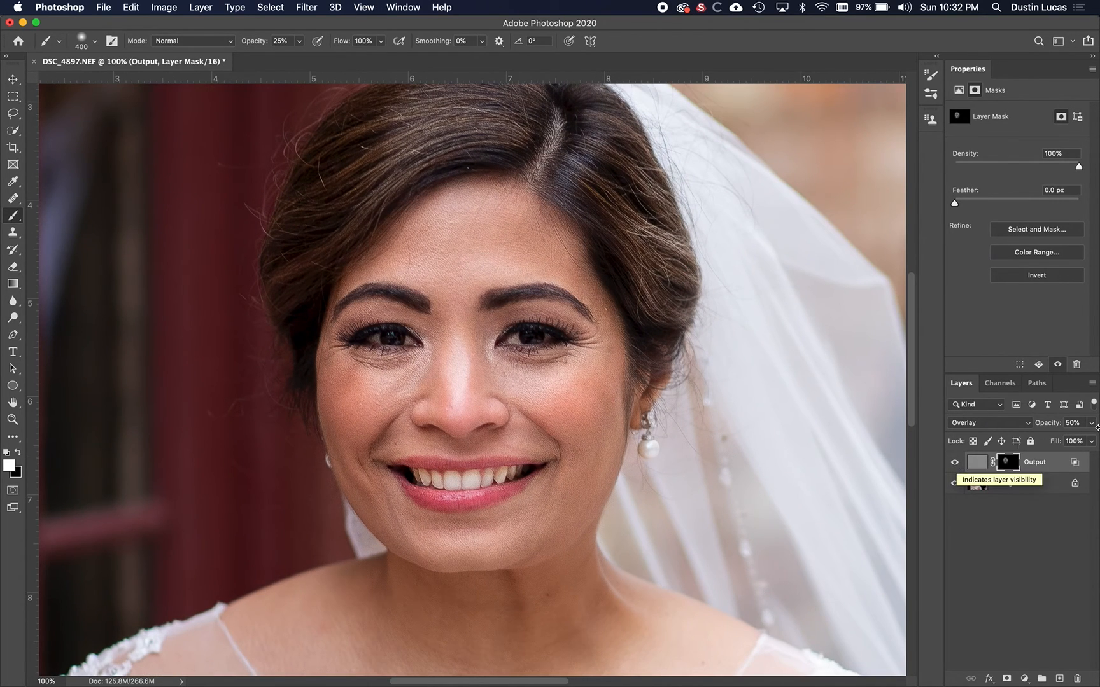
{"action": "left_click", "coordinate": [957, 465]}
{"action": "left_click", "coordinate": [956, 465]}
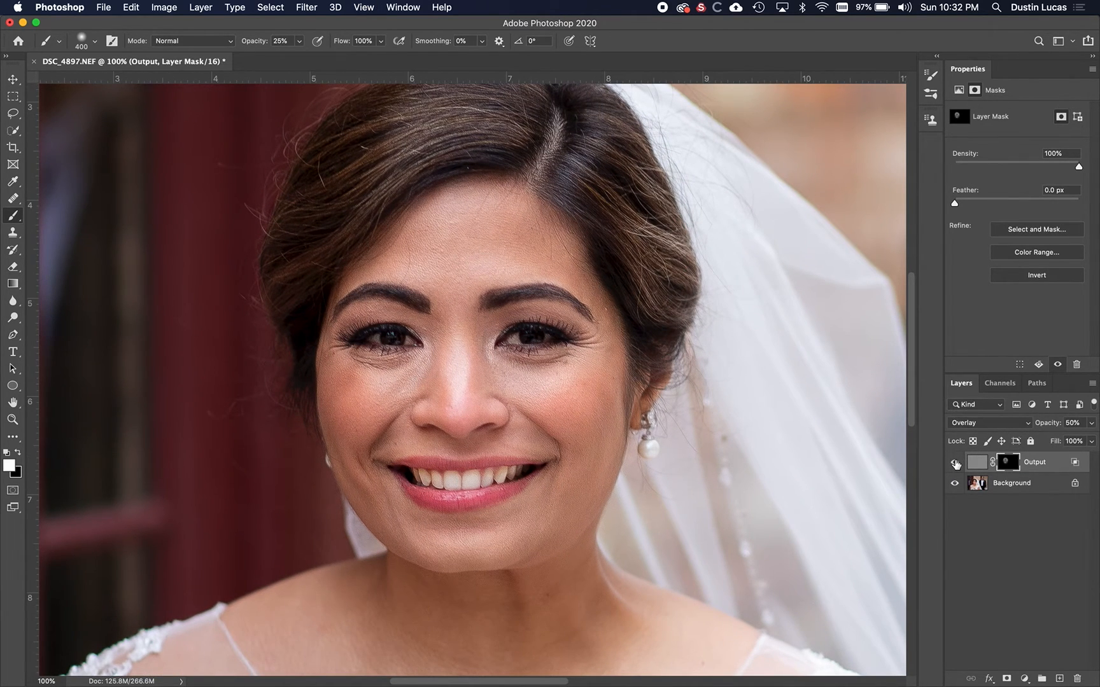
{"action": "left_click", "coordinate": [956, 465]}
{"action": "left_click", "coordinate": [957, 465]}
- Set the Output layer opacity to 66% and compare the result with the layer hidden and shown
{"action": "left_click", "coordinate": [1090, 423]}
{"action": "left_click_drag", "start_coordinate": [1061, 439], "coordinate": [1073, 439]}
{"action": "left_click", "coordinate": [955, 467]}
{"action": "left_click", "coordinate": [956, 467]}
{"action": "left_click", "coordinate": [955, 468]}
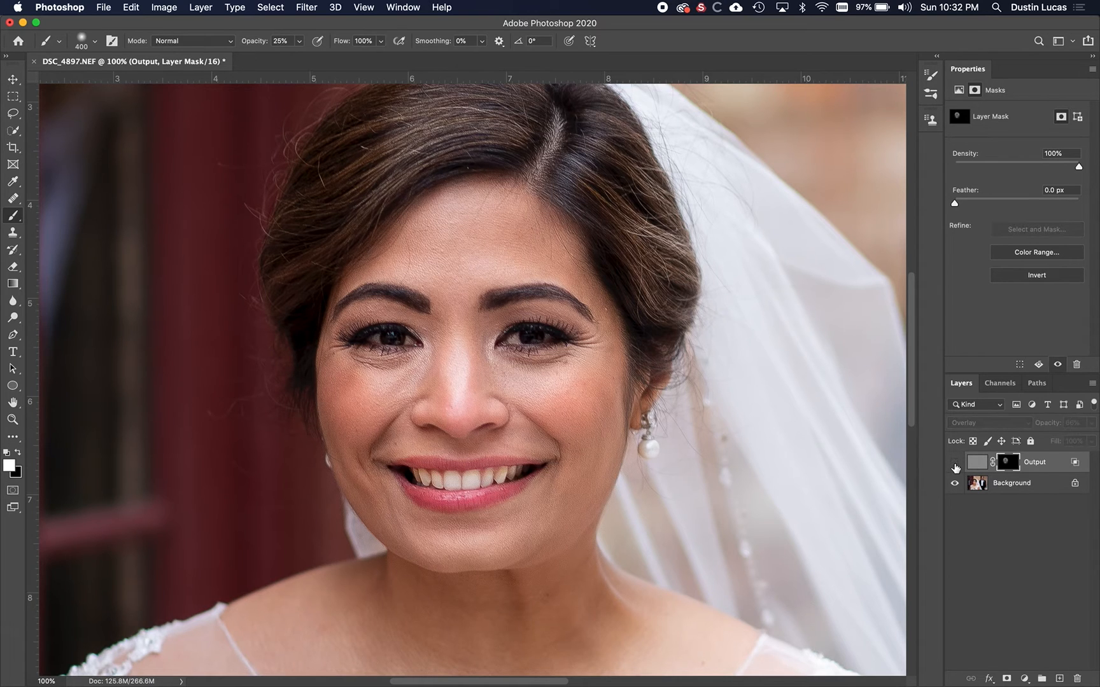
{"action": "left_click", "coordinate": [956, 468]}
{"action": "left_click", "coordinate": [956, 468]}
{"action": "left_click", "coordinate": [955, 467]}
- Save the sharpened portrait and quit Photoshop to return to Lightroom Classic
{"action": "left_click_drag", "start_coordinate": [510, 345], "coordinate": [511, 378]}
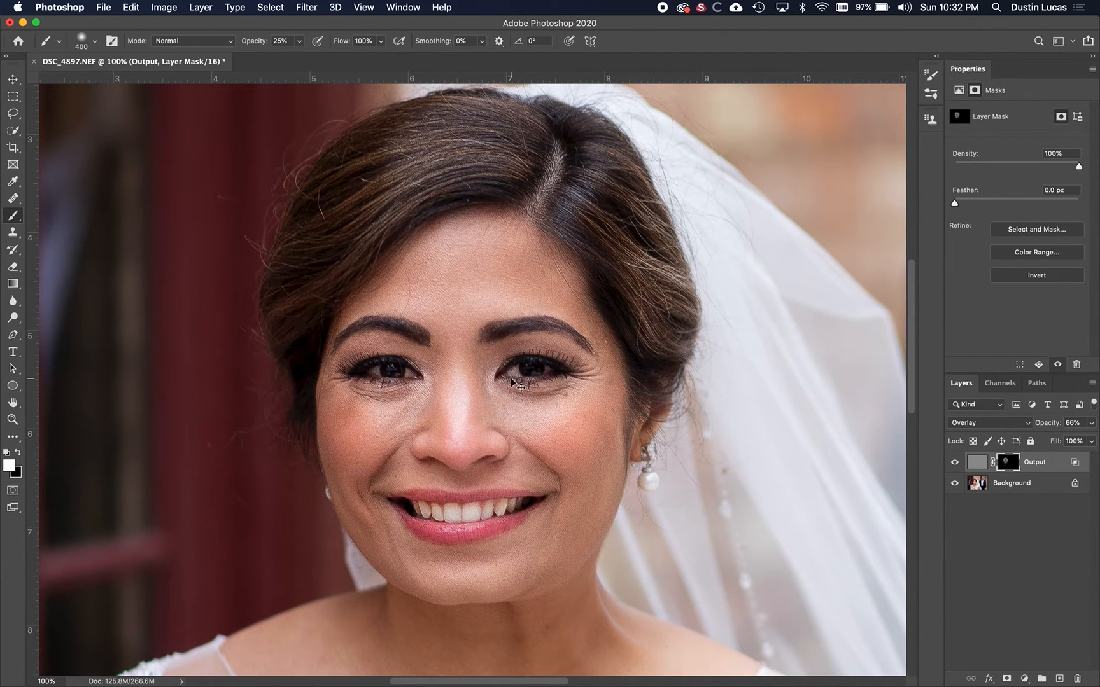
{"action": "key", "text": "super+s"}
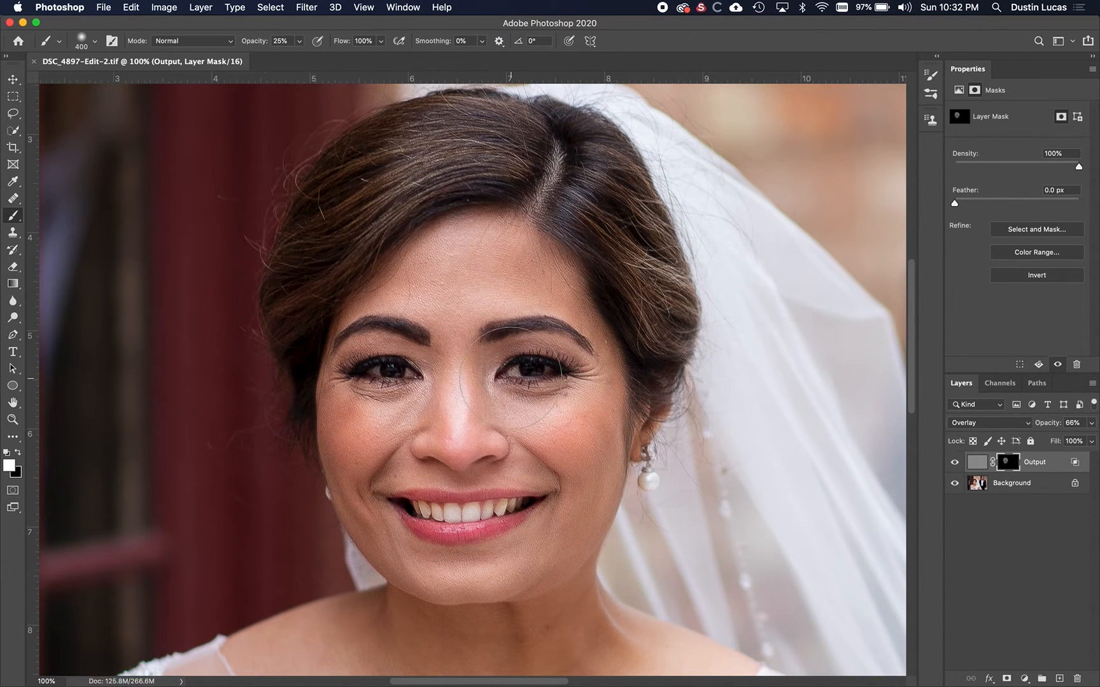
{"action": "key", "text": "super+q"}
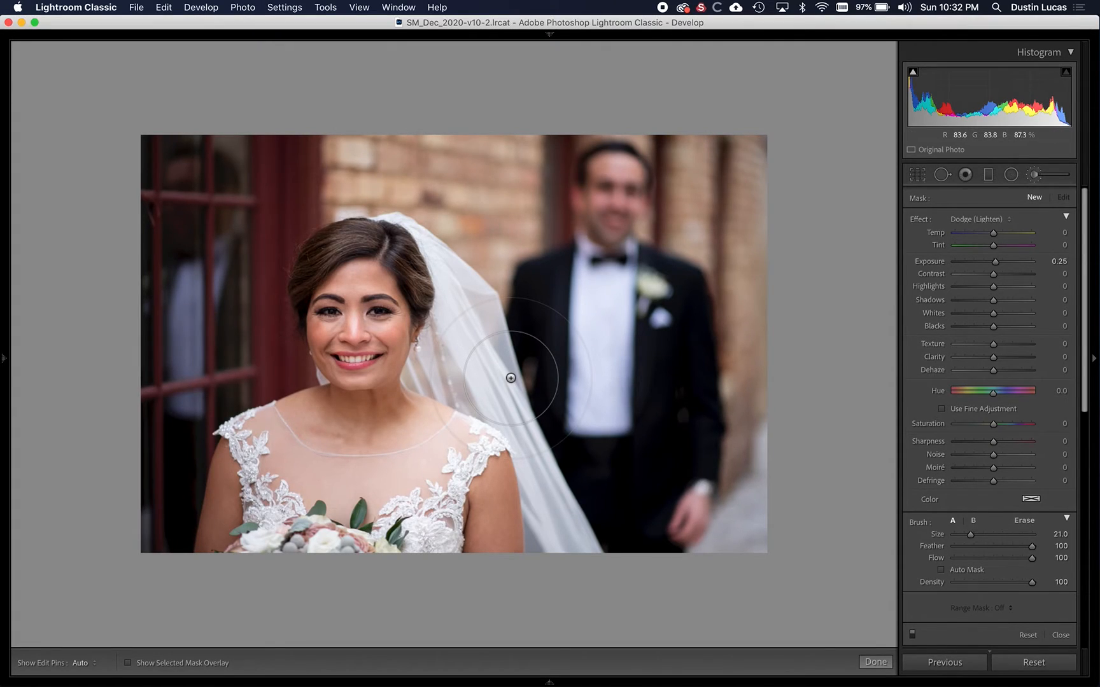
- Open the portrait enlarged in the Library, inspect the bride's face up close, and view the following photo for comparison
{"action": "key", "text": "g"}
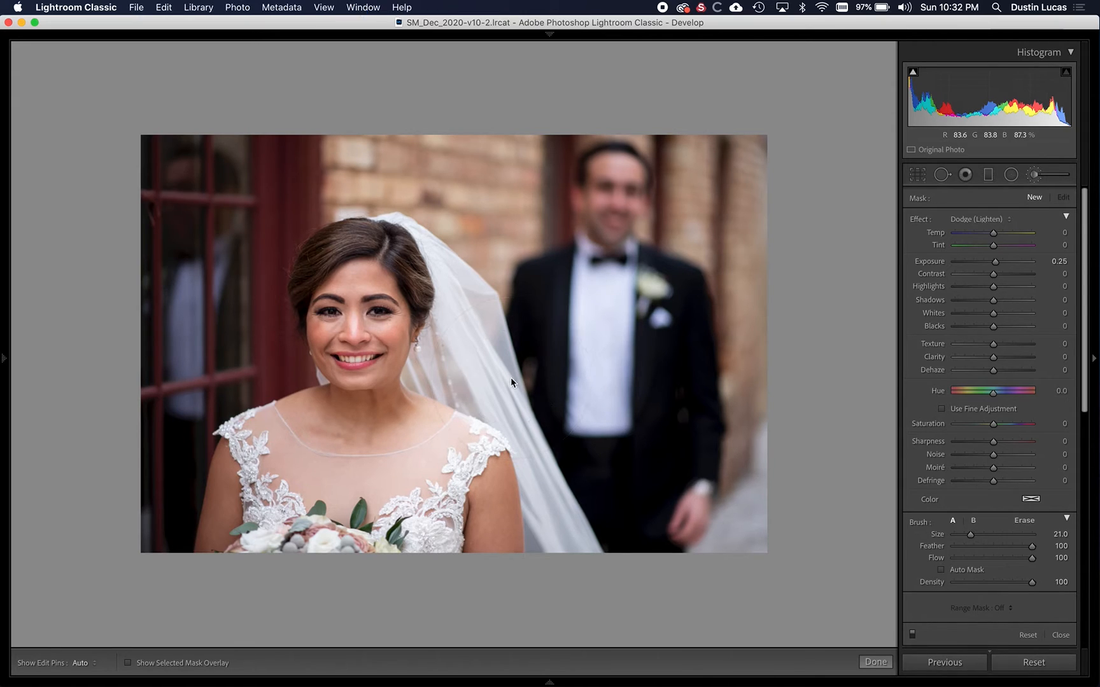
{"action": "double_click", "coordinate": [523, 253]}
{"action": "left_click", "coordinate": [458, 331]}
{"action": "left_click", "coordinate": [411, 330]}
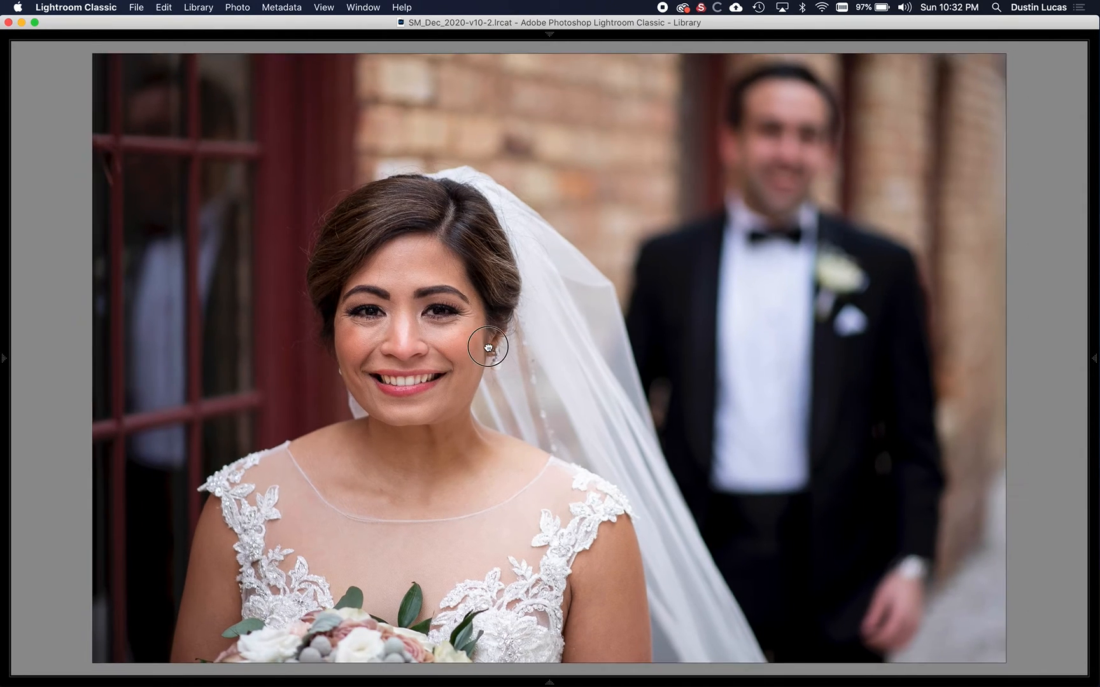
{"action": "left_click", "coordinate": [407, 329]}
{"action": "left_click", "coordinate": [399, 328]}
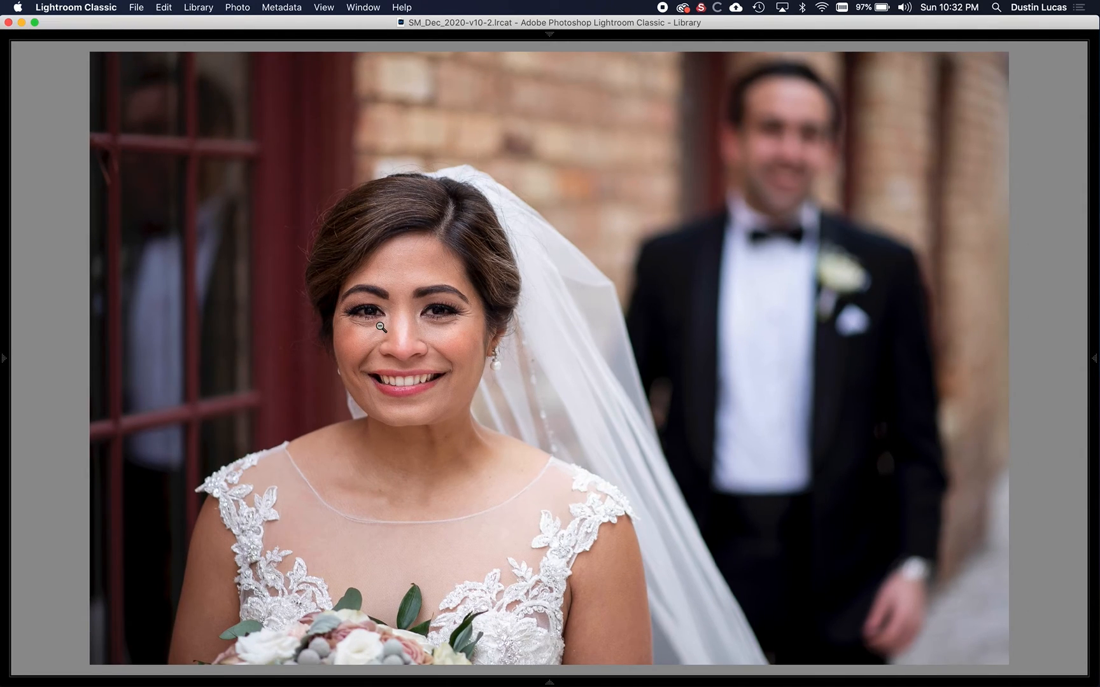
{"action": "key", "text": "Right"}
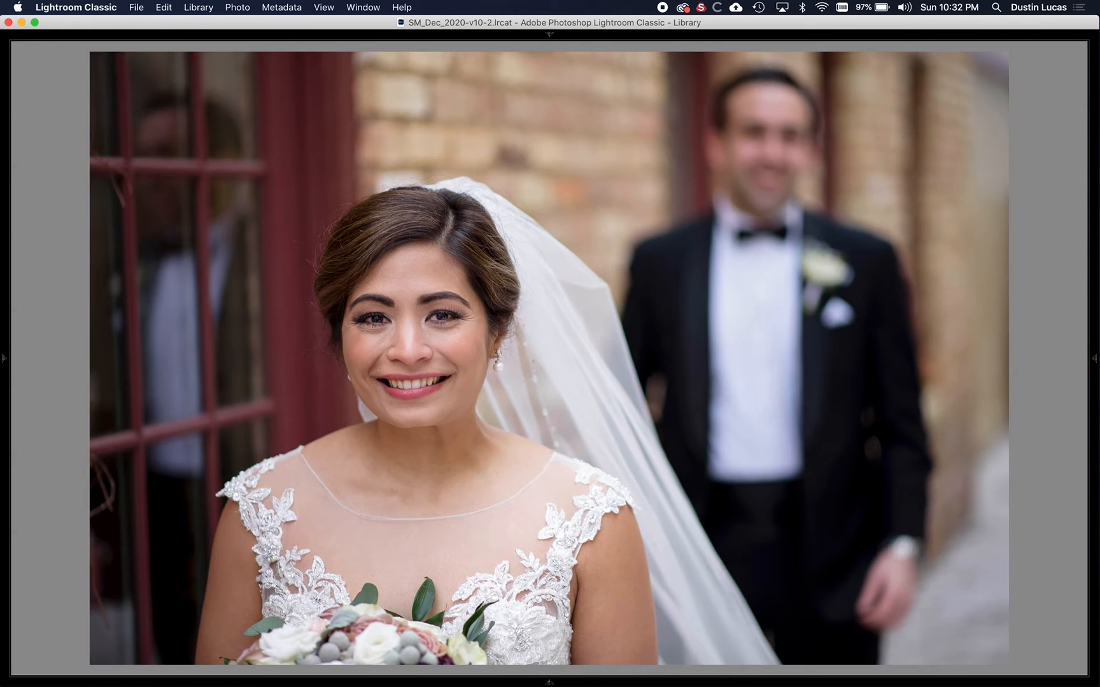
- Select Copy 1 and DSC_4897-Edit-2 in the photo grid and show the two portraits side by side
{"action": "key", "text": "Right"}
{"action": "key", "text": "Right"}
{"action": "key", "text": "Right"}
{"action": "key", "text": "g"}
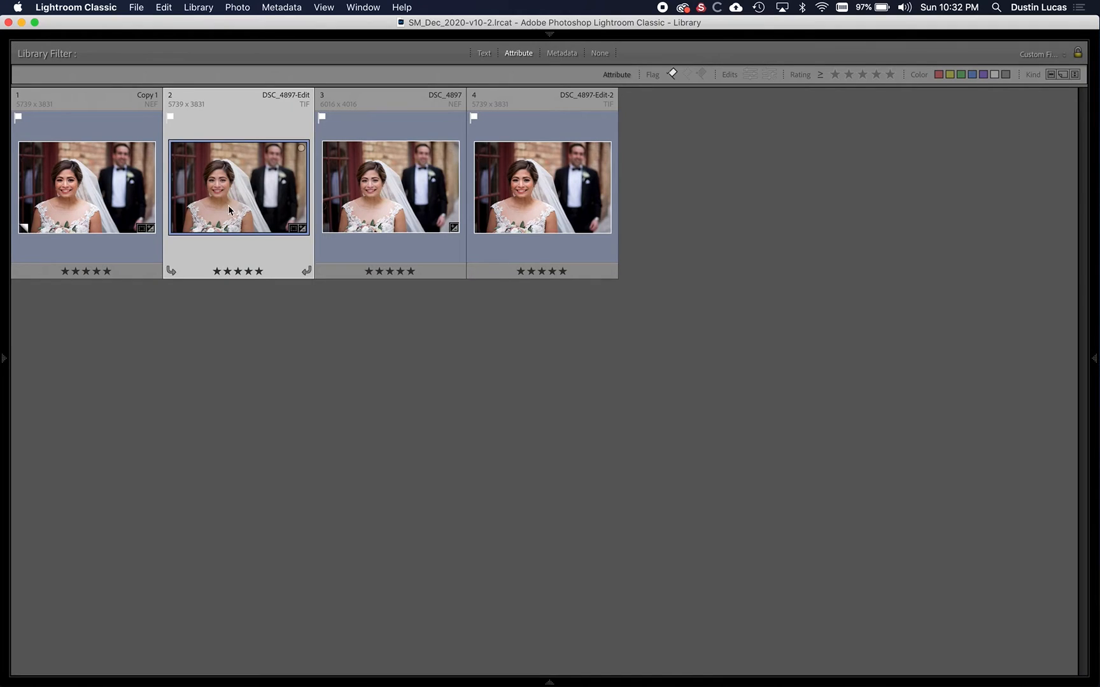
{"action": "key", "text": "Left"}
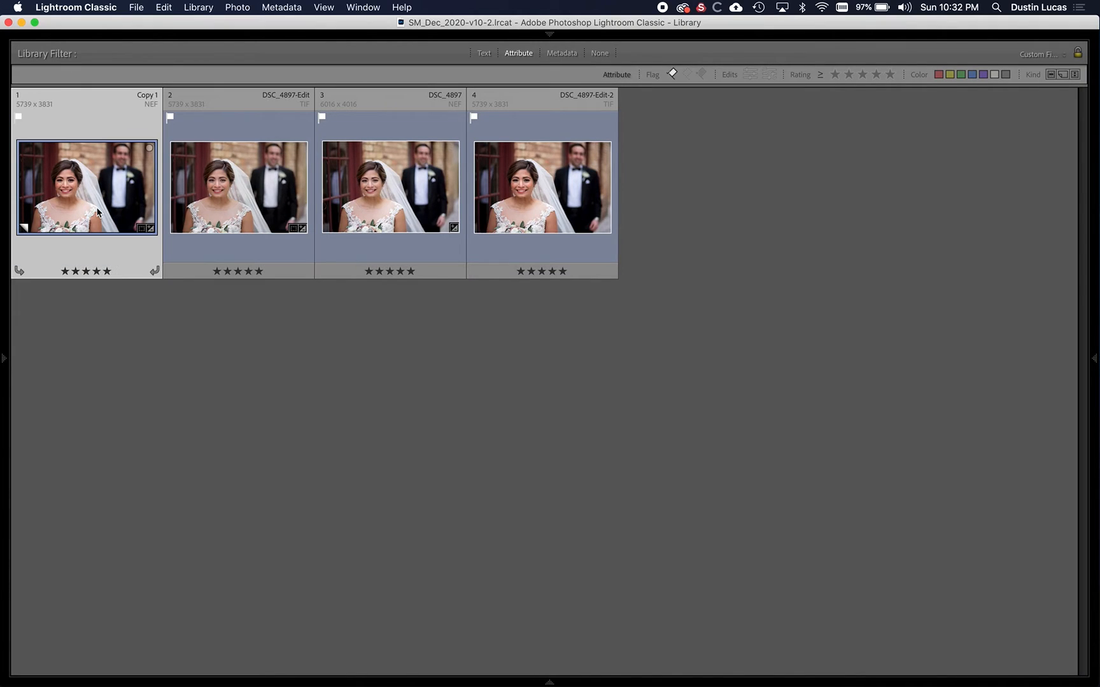
{"action": "left_click", "coordinate": [521, 205], "text": "super"}
{"action": "key", "text": "c"}
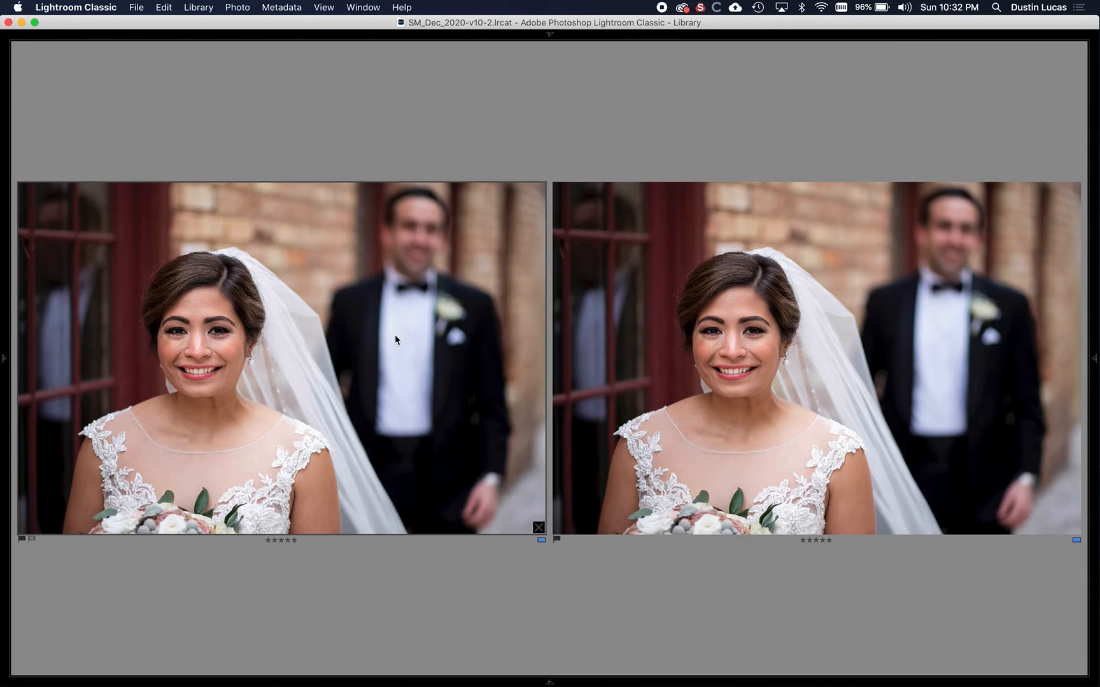
- Open the Copy 1 portrait on its own and check the bride at different zoom levels
{"action": "double_click", "coordinate": [202, 340]}
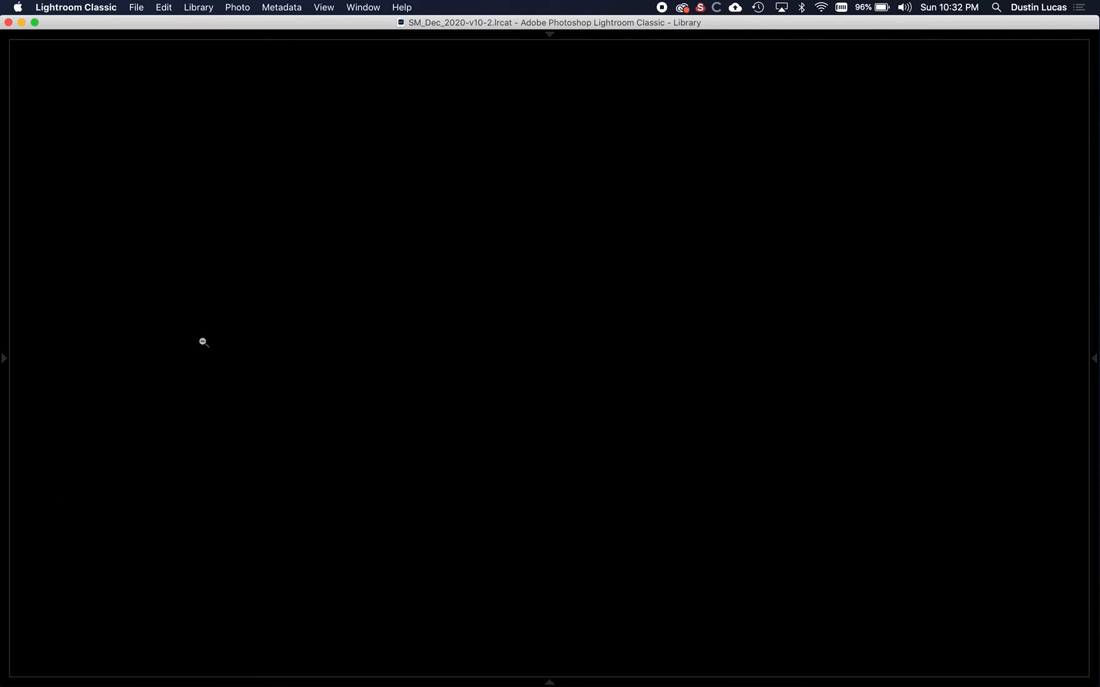
{"action": "left_click", "coordinate": [395, 318]}
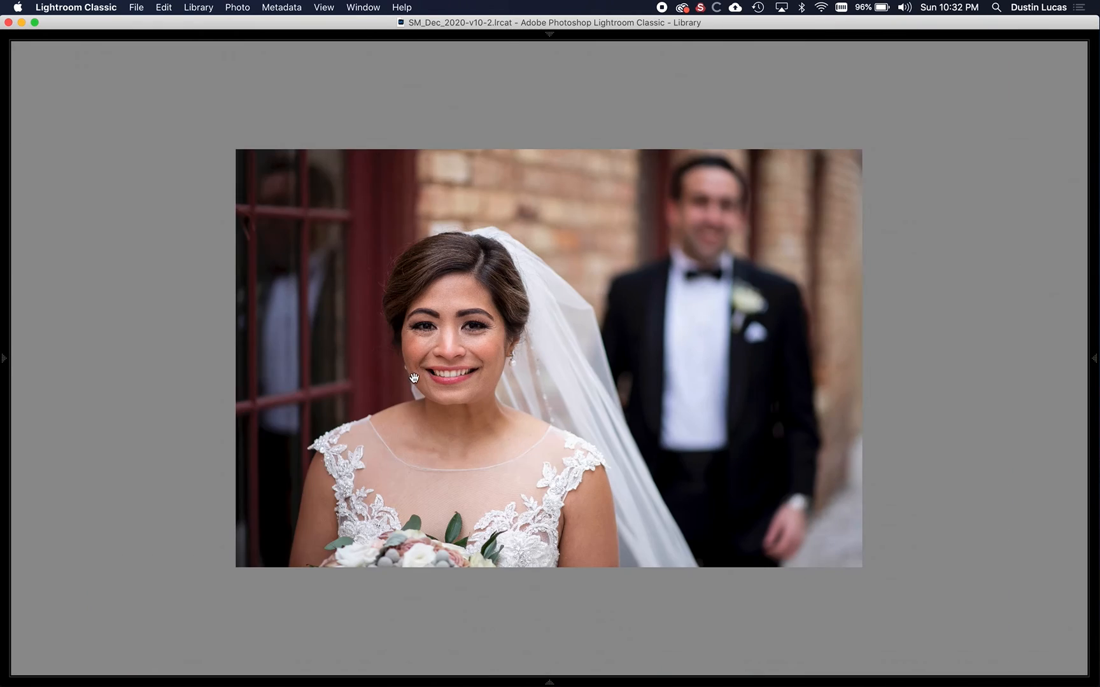
{"action": "left_click", "coordinate": [453, 341]}
{"action": "key", "text": "super+minus"}
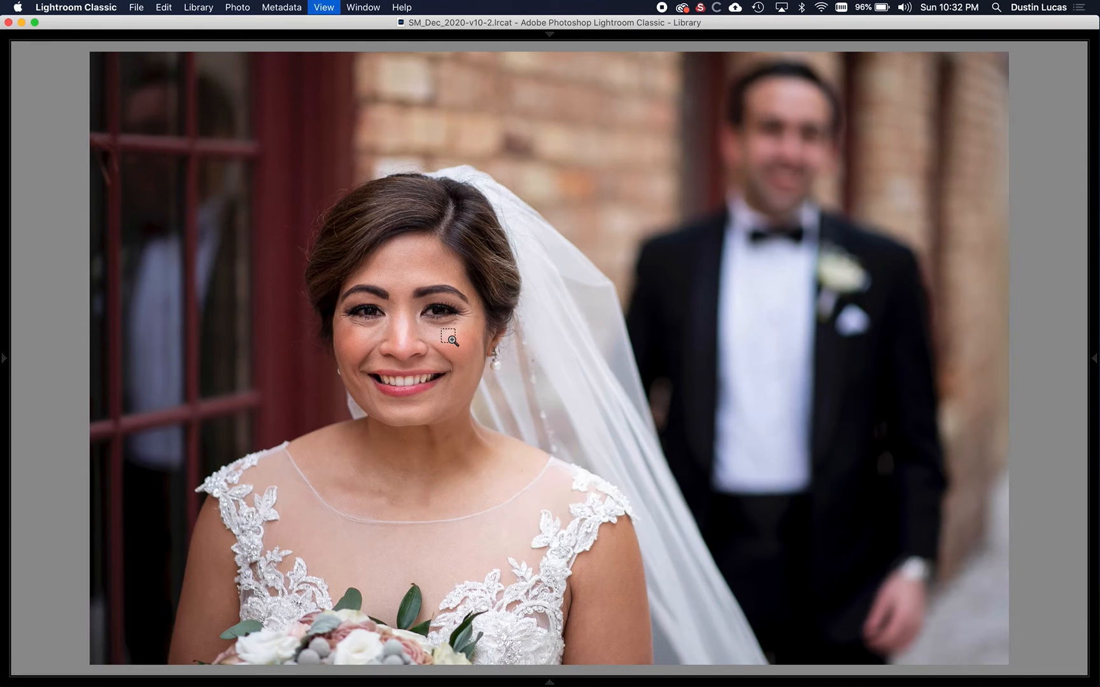
{"action": "left_click", "coordinate": [286, 189]}
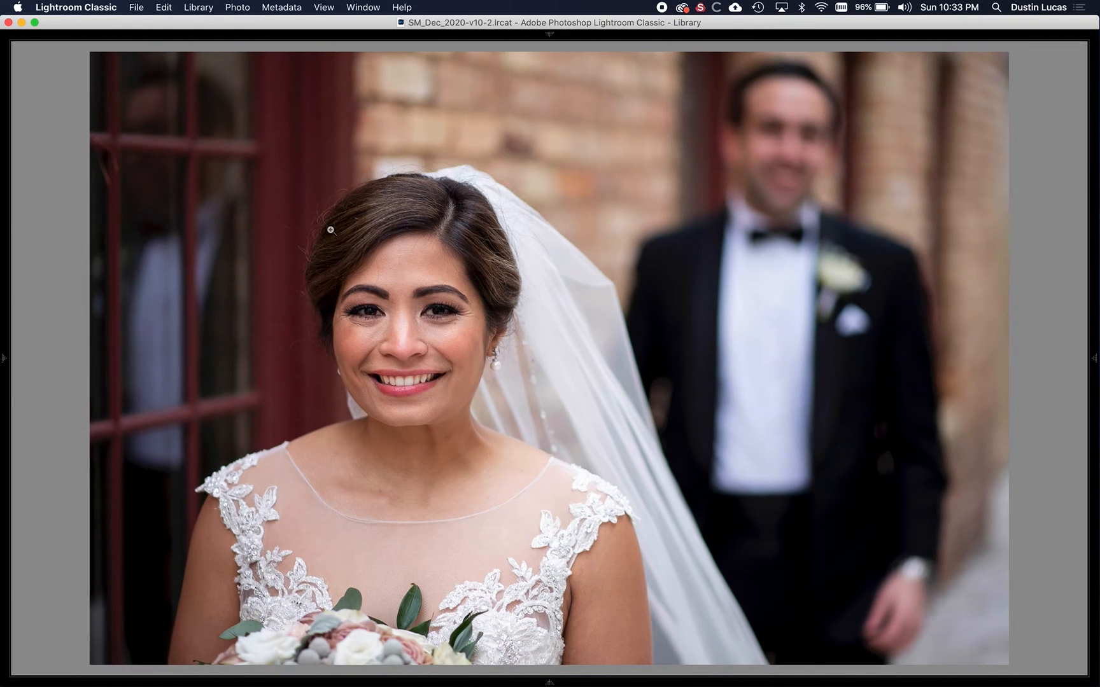
{"action": "left_click", "coordinate": [400, 322]}
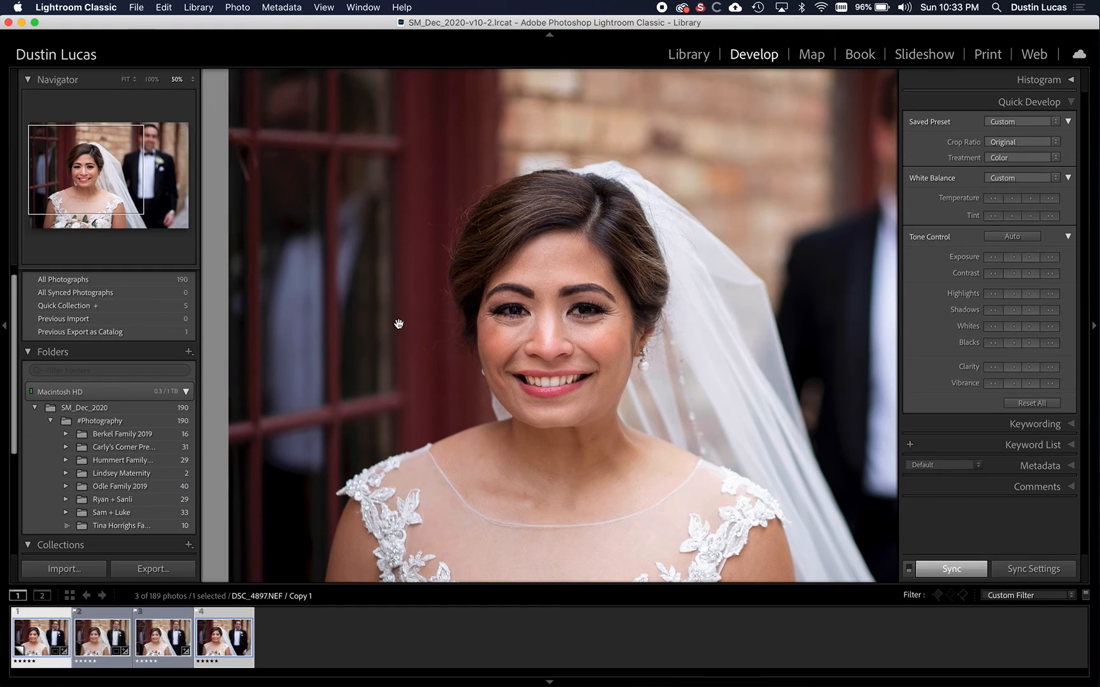
- Set the zoom to 100%, hide the surrounding panels, and compare the bride's face between Copy 1 and DSC_4897-Edit-2
{"action": "left_click", "coordinate": [151, 79]}
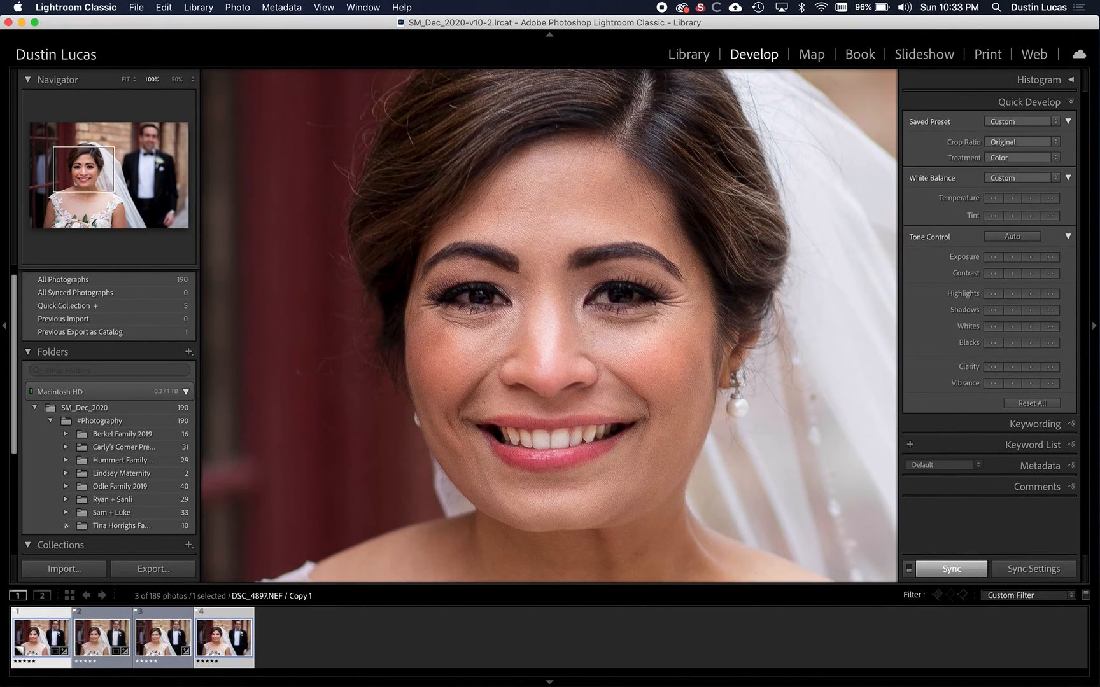
{"action": "key", "text": "Right"}
{"action": "key", "text": "shift+Tab"}
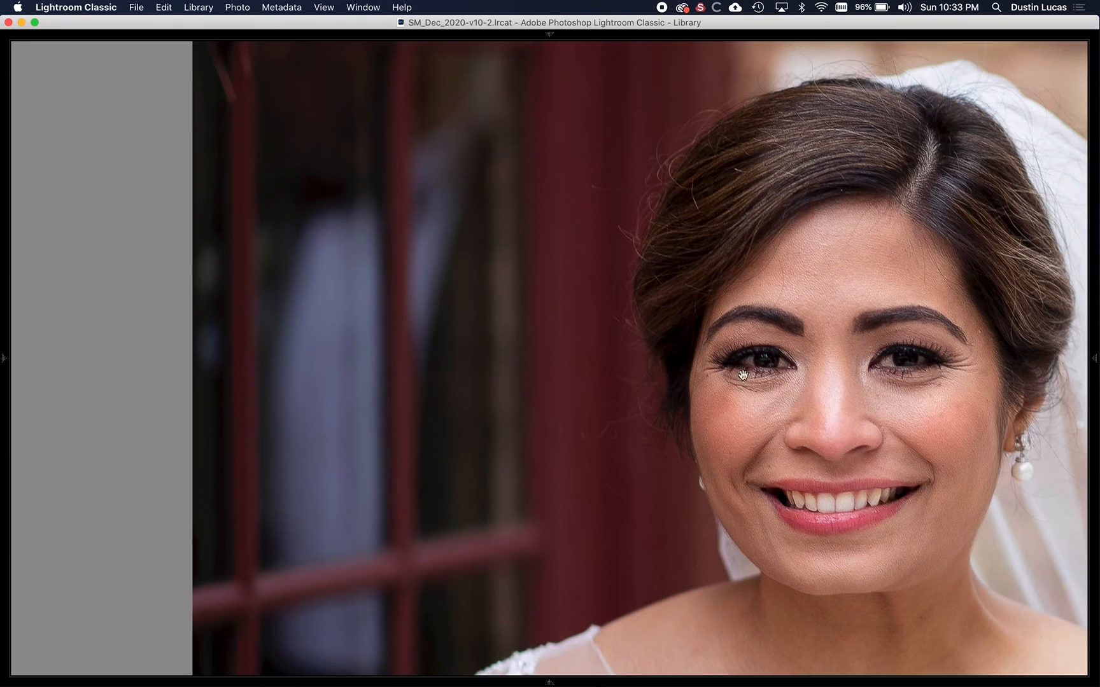
{"action": "key", "text": "Right"}
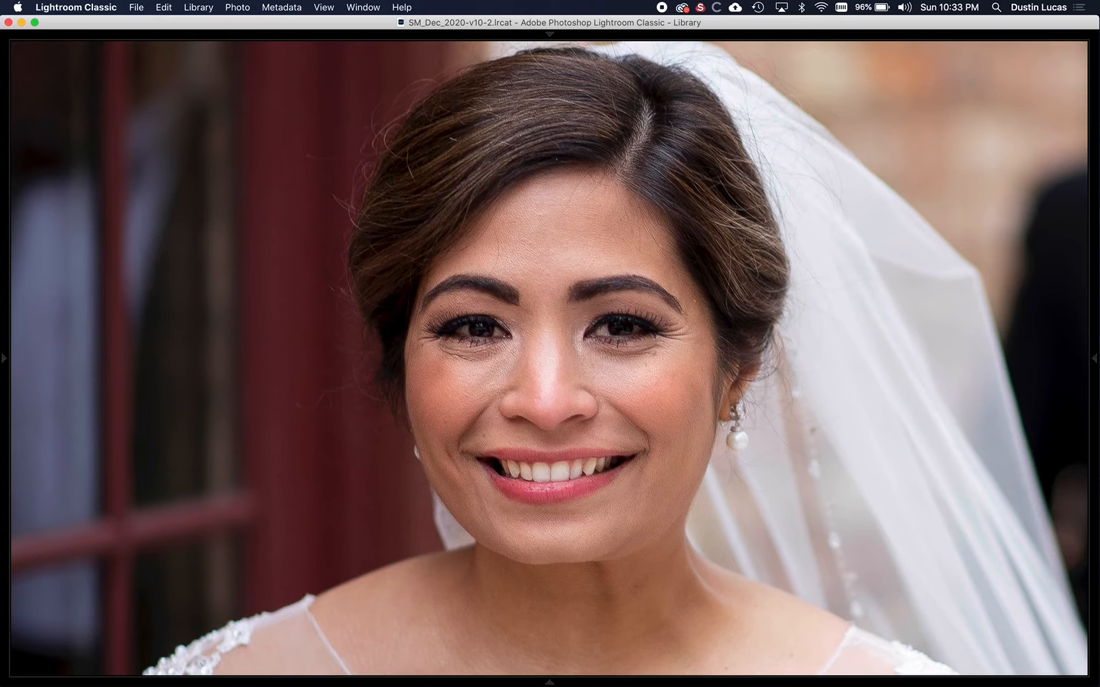
{"action": "key", "text": "Left"}
{"action": "key", "text": "Right"}
{"action": "key", "text": "Right"}
{"action": "key", "text": "Left"}
{"action": "key", "text": "Right"}
- Select Copy 1 and DSC_4897-Edit in the grid and compare the bride's face between the two enlarged photos
{"action": "key", "text": "g"}
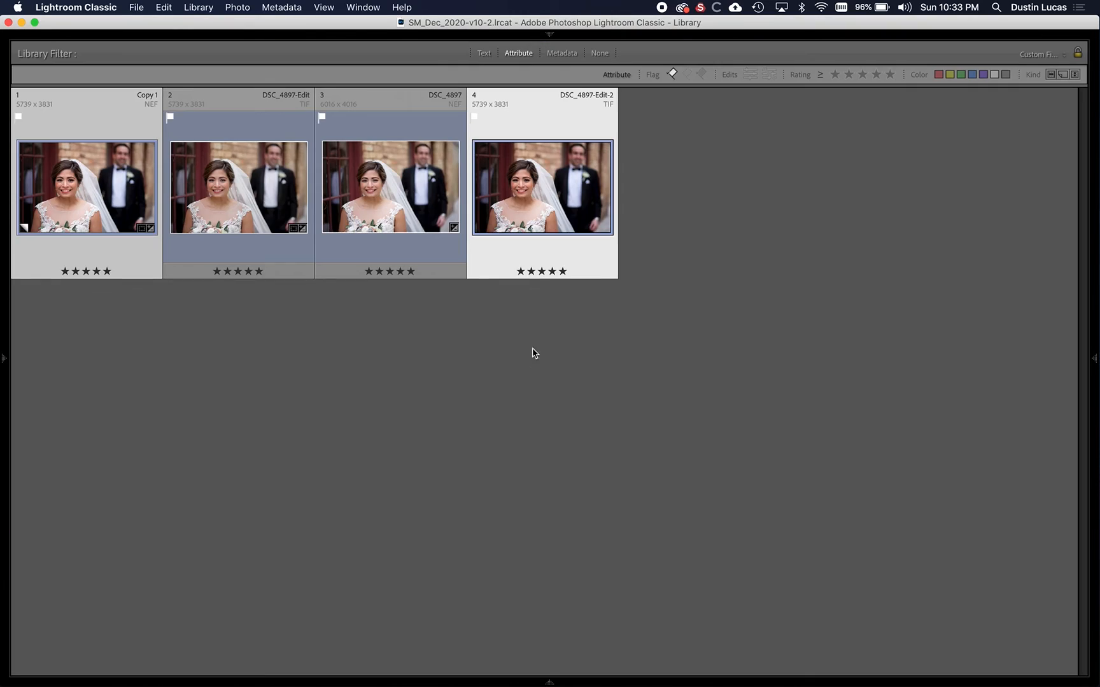
{"action": "left_click", "coordinate": [267, 221]}
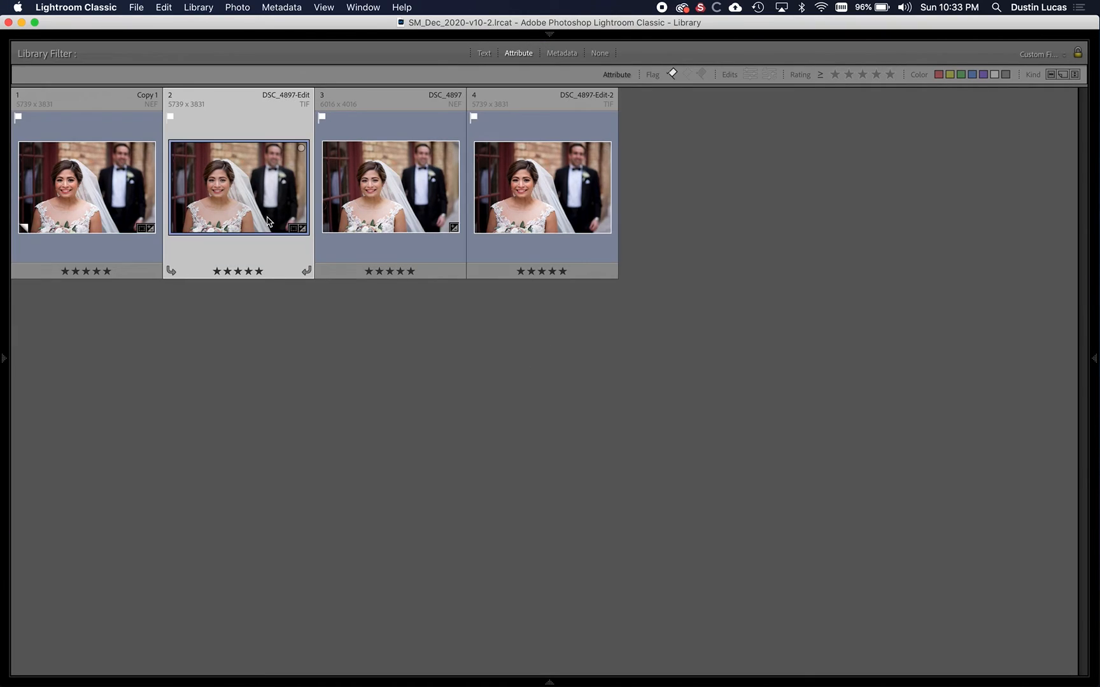
{"action": "left_click", "coordinate": [125, 208], "text": "super"}
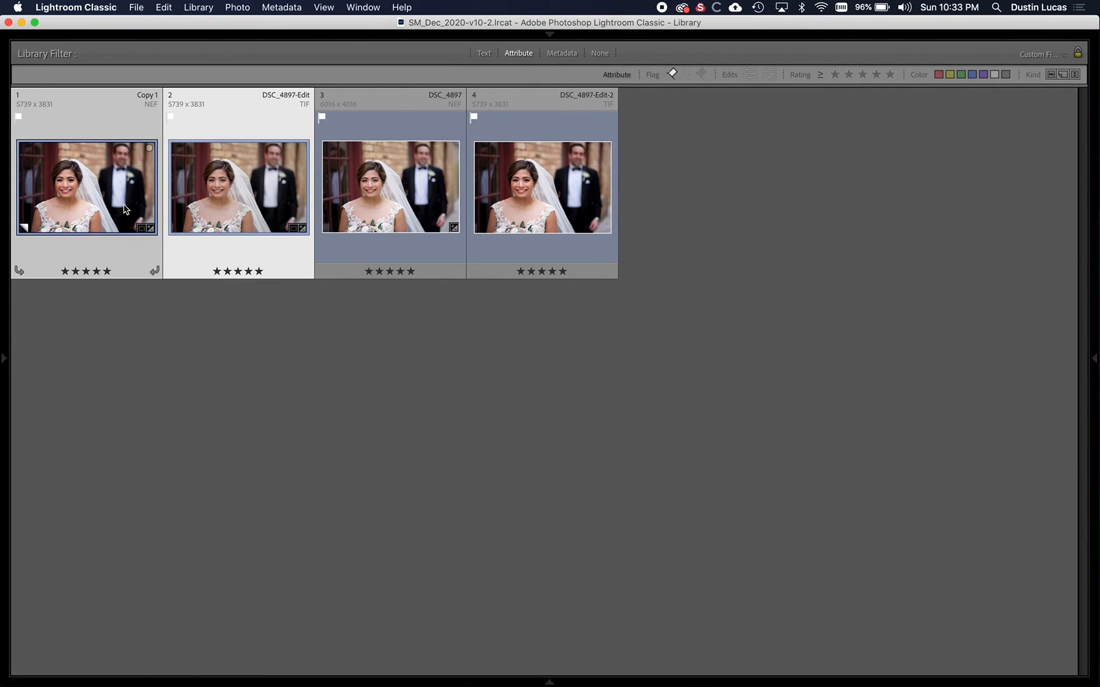
{"action": "double_click", "coordinate": [81, 195]}
{"action": "key", "text": "Right"}
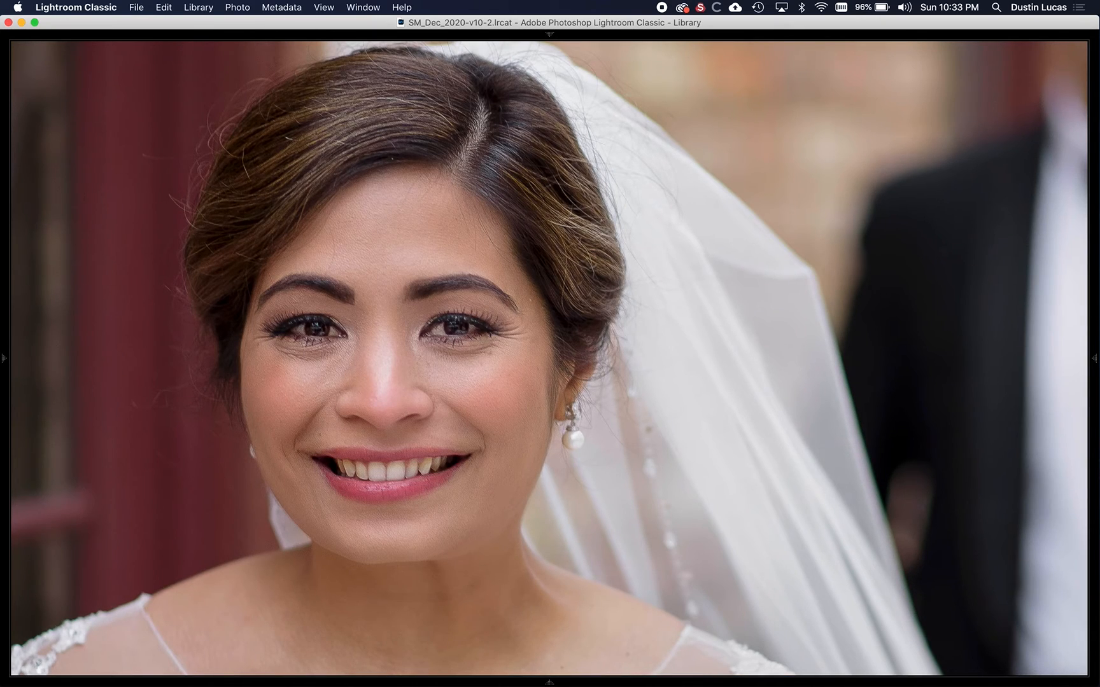
{"action": "key", "text": "Left"}
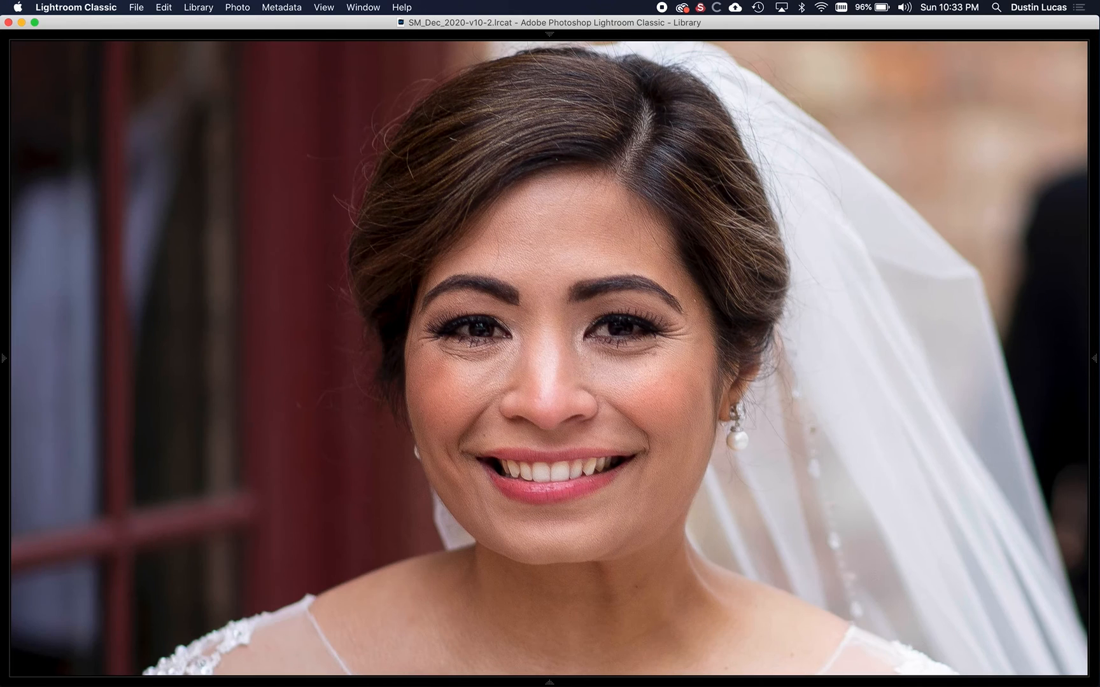
{"action": "key", "text": "Right"}
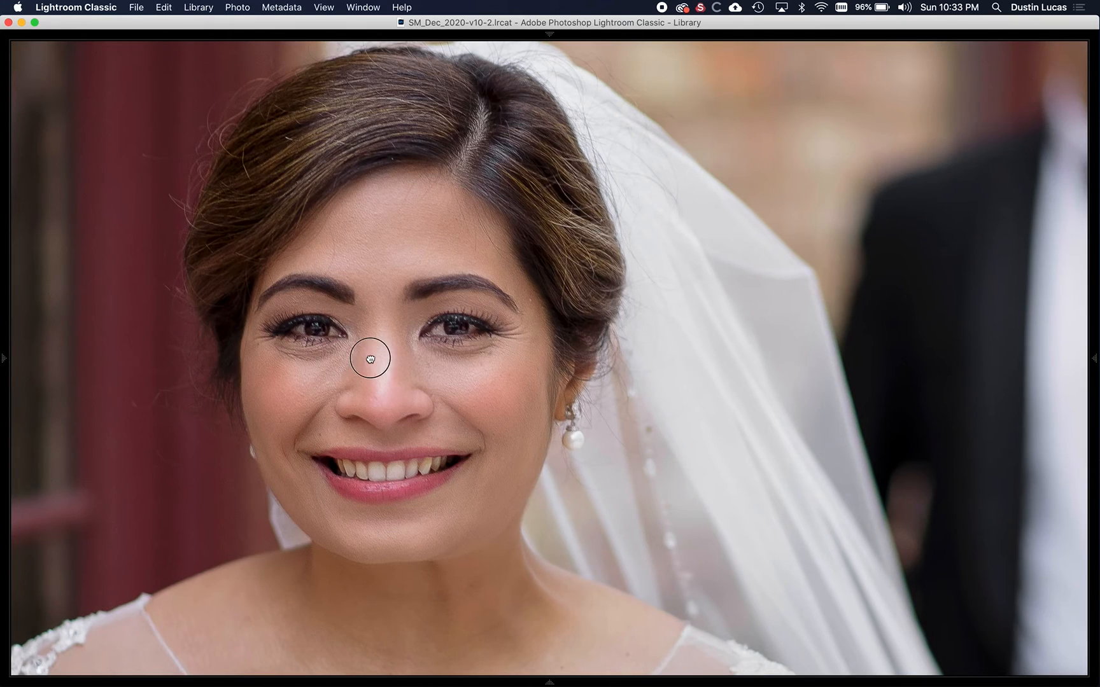
{"action": "key", "text": "Left"}
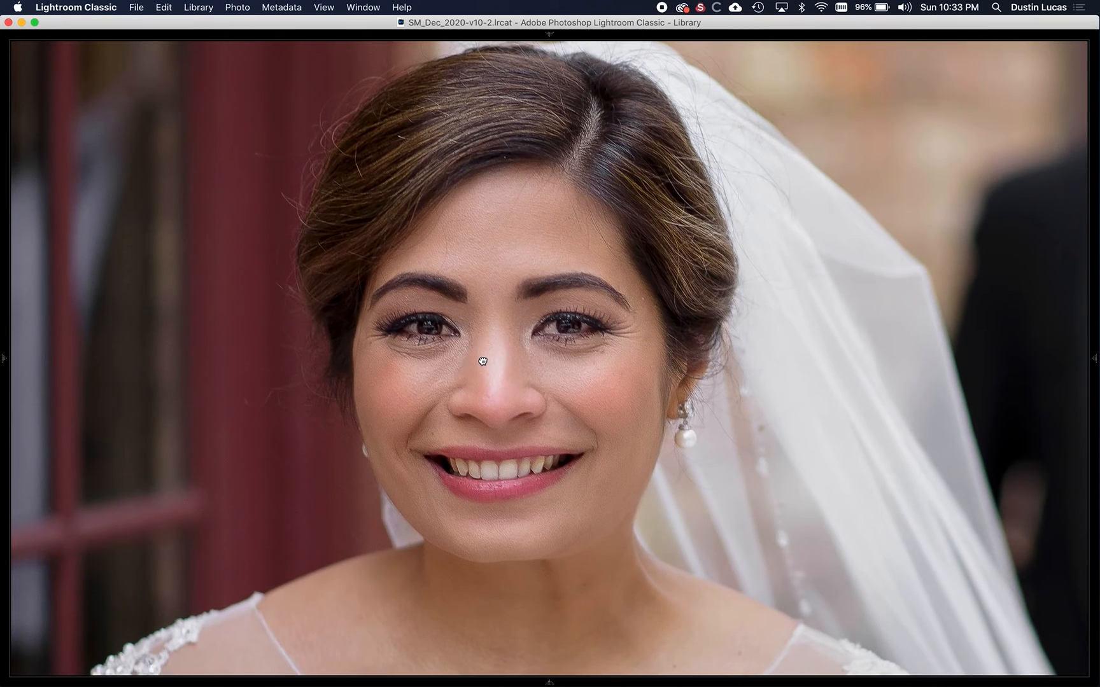
{"action": "key", "text": "Right"}
{"action": "key", "text": "Left"}
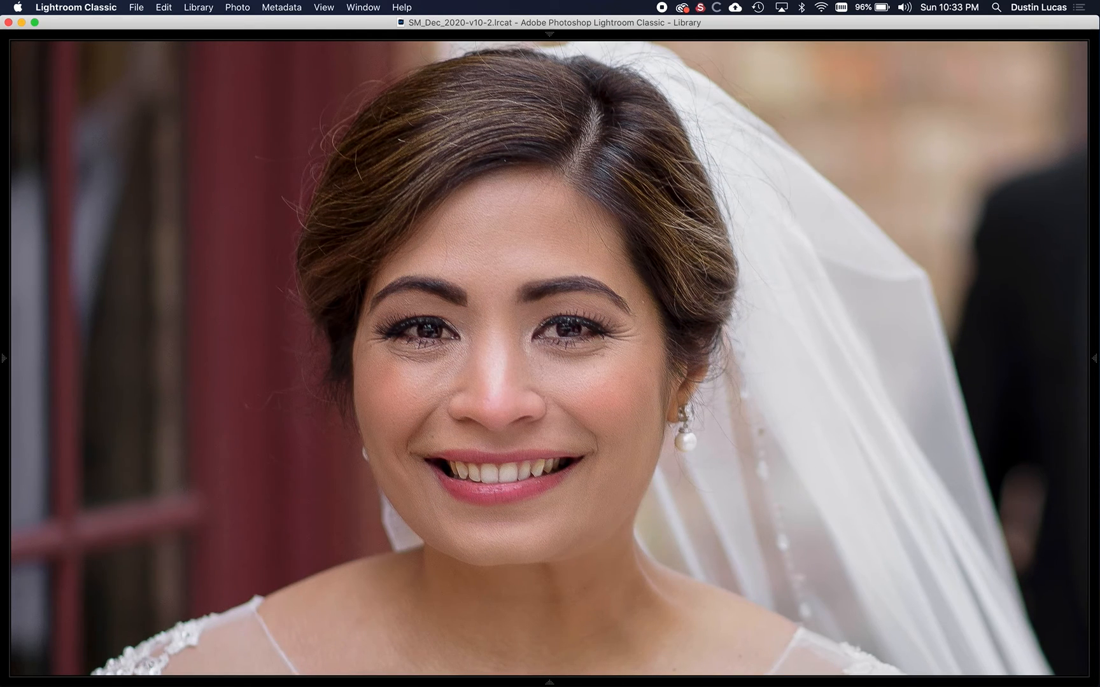